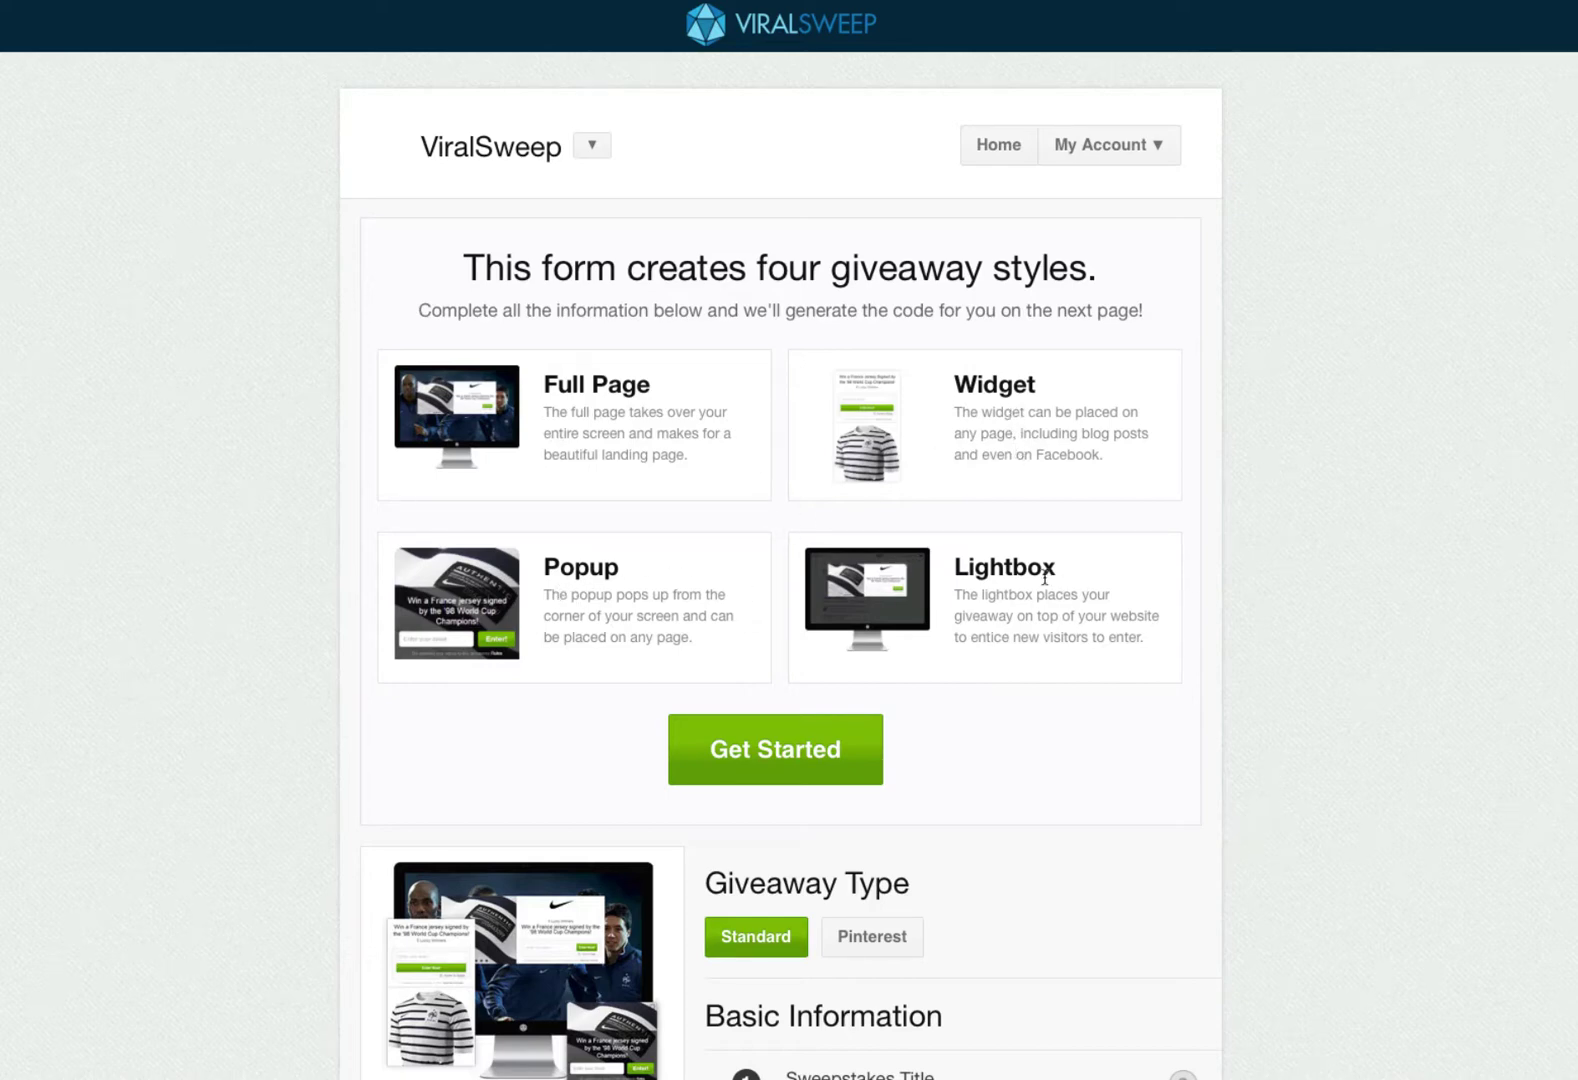
- Begin building a new giveaway from the Get Started button to reach the Basic Information form
click(812, 750)
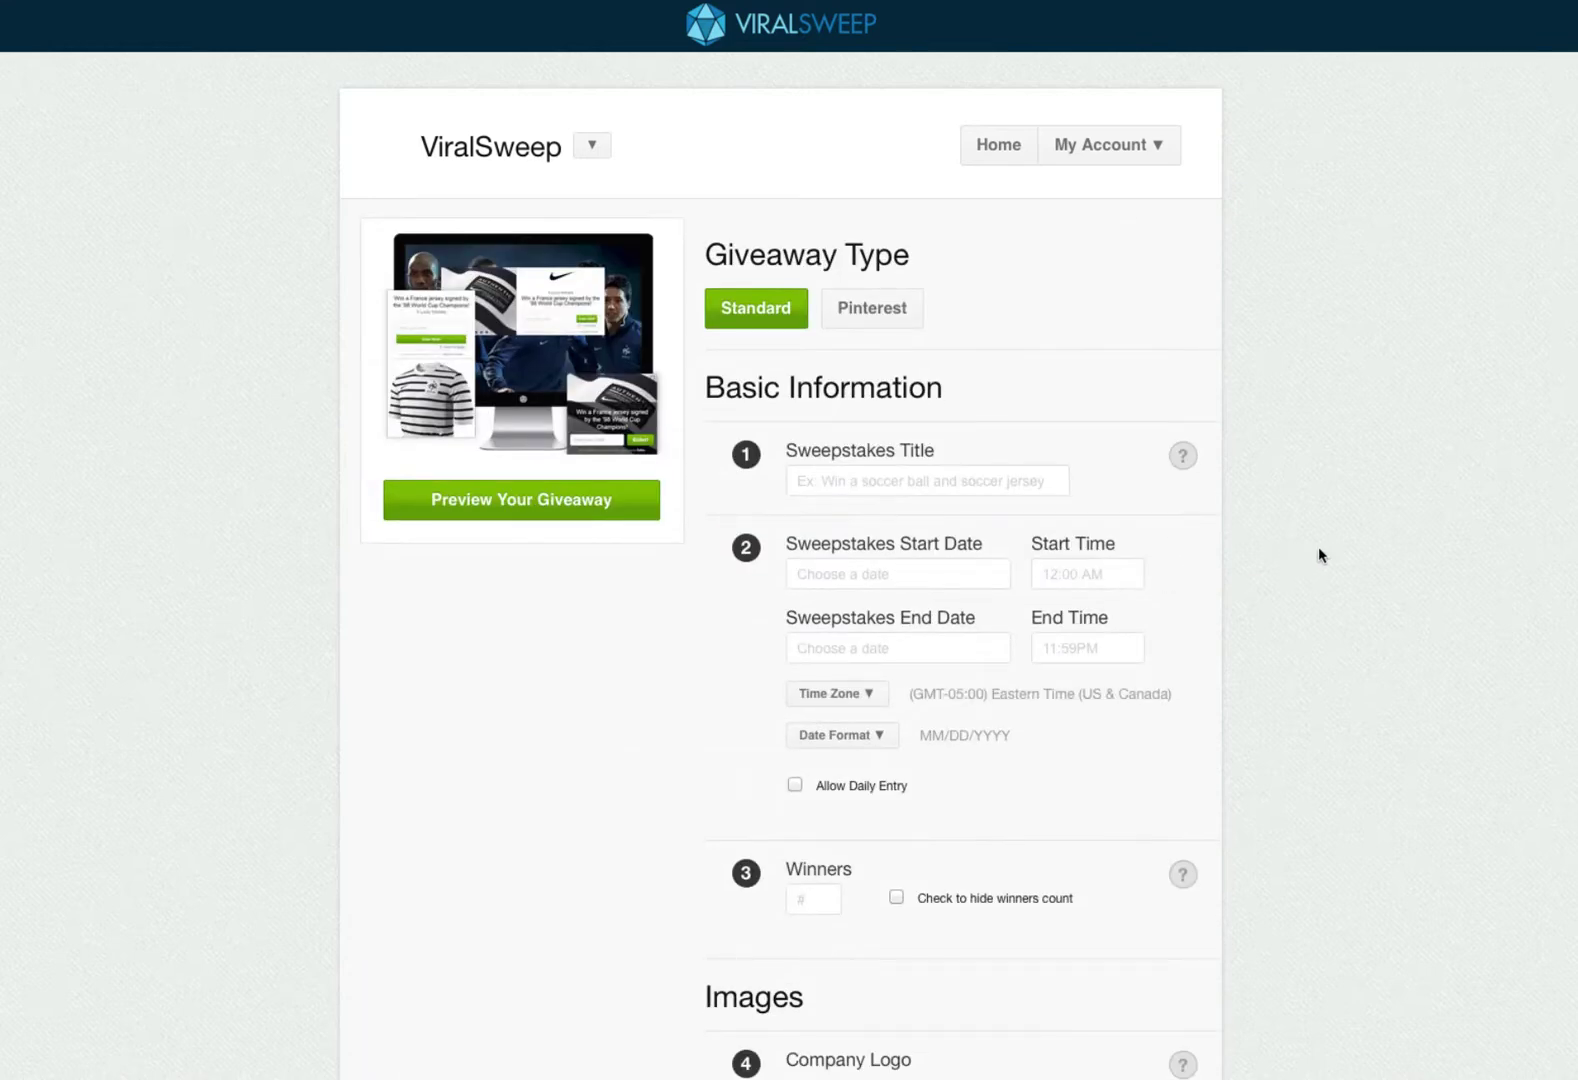
- Enter 'Win a Soccer Ball and Jersey' as the sweepstakes title and glance at its help tip
click(930, 481)
text(Win a s)
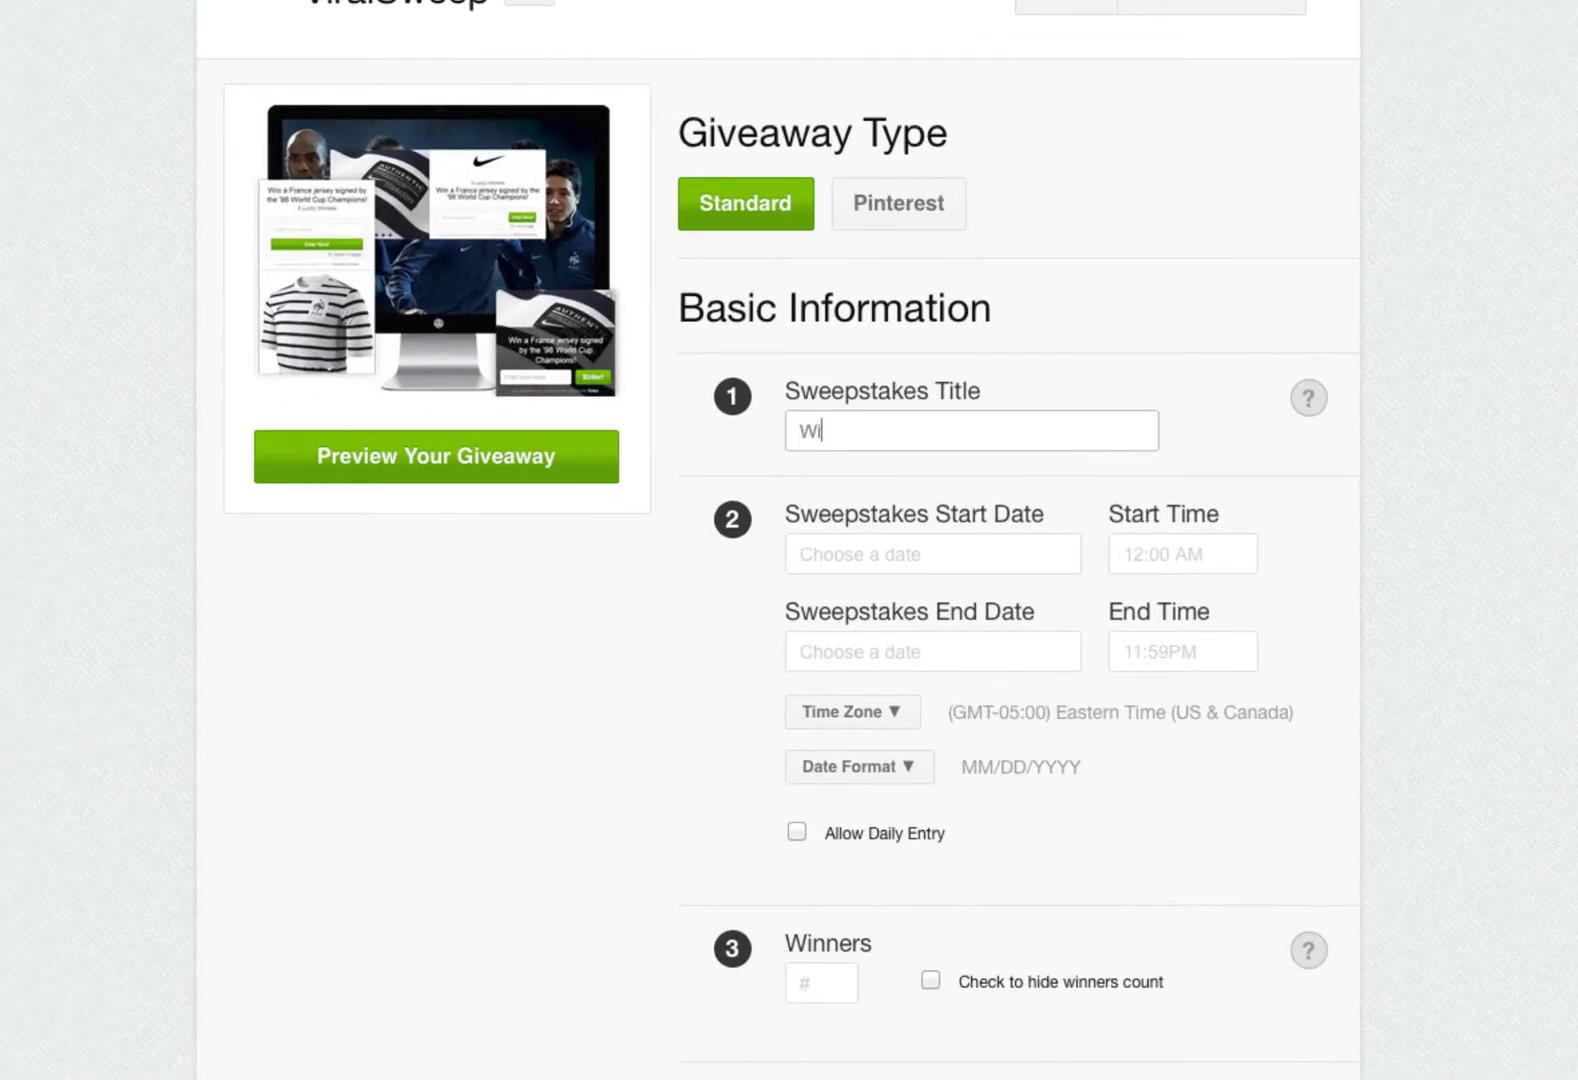
key(BackSpace)
text(Soccer )
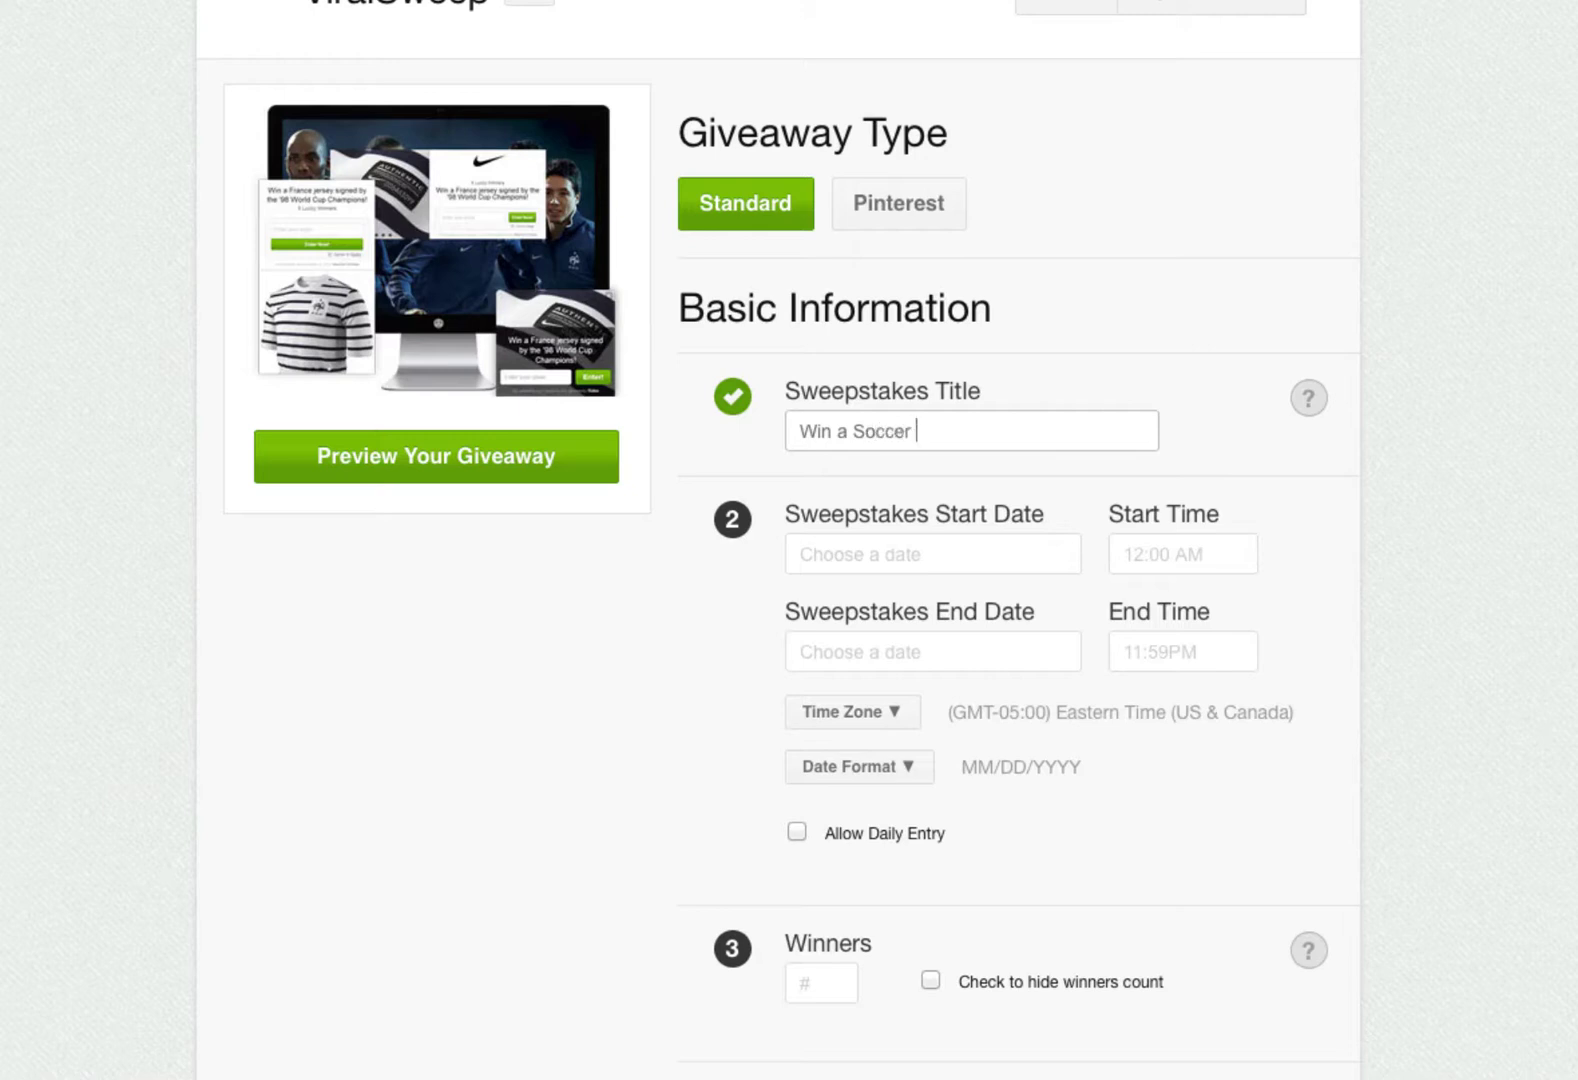
text(Ball and Jersey)
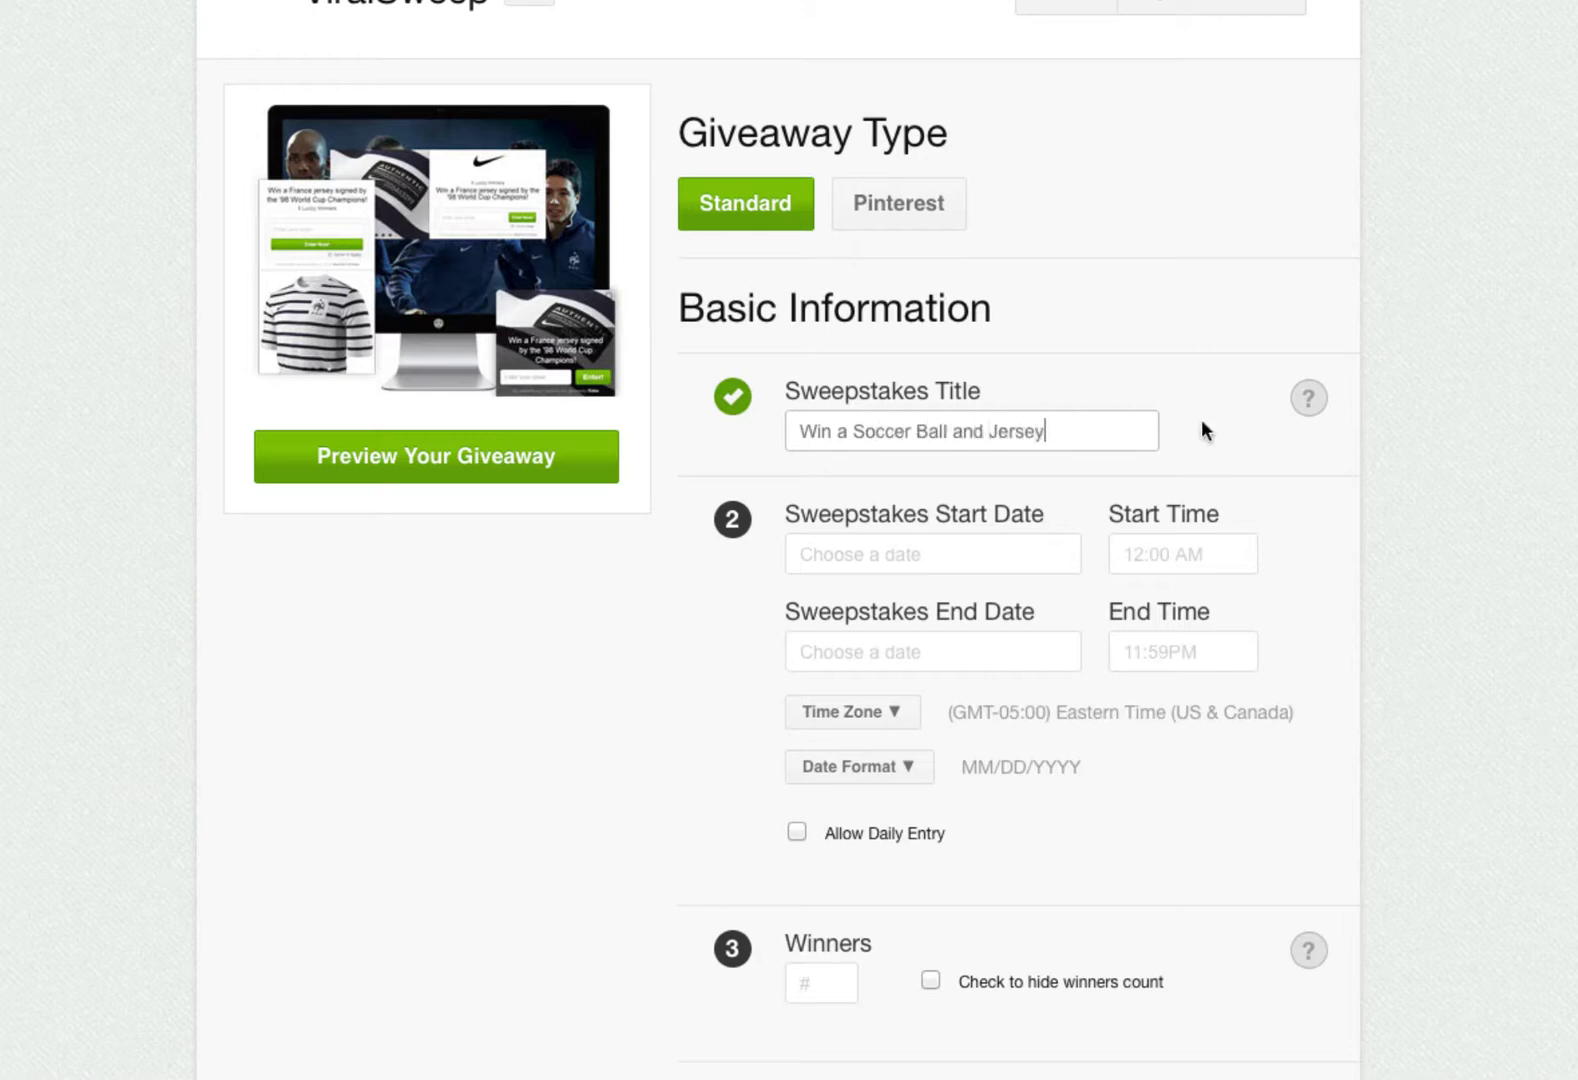
click(1380, 472)
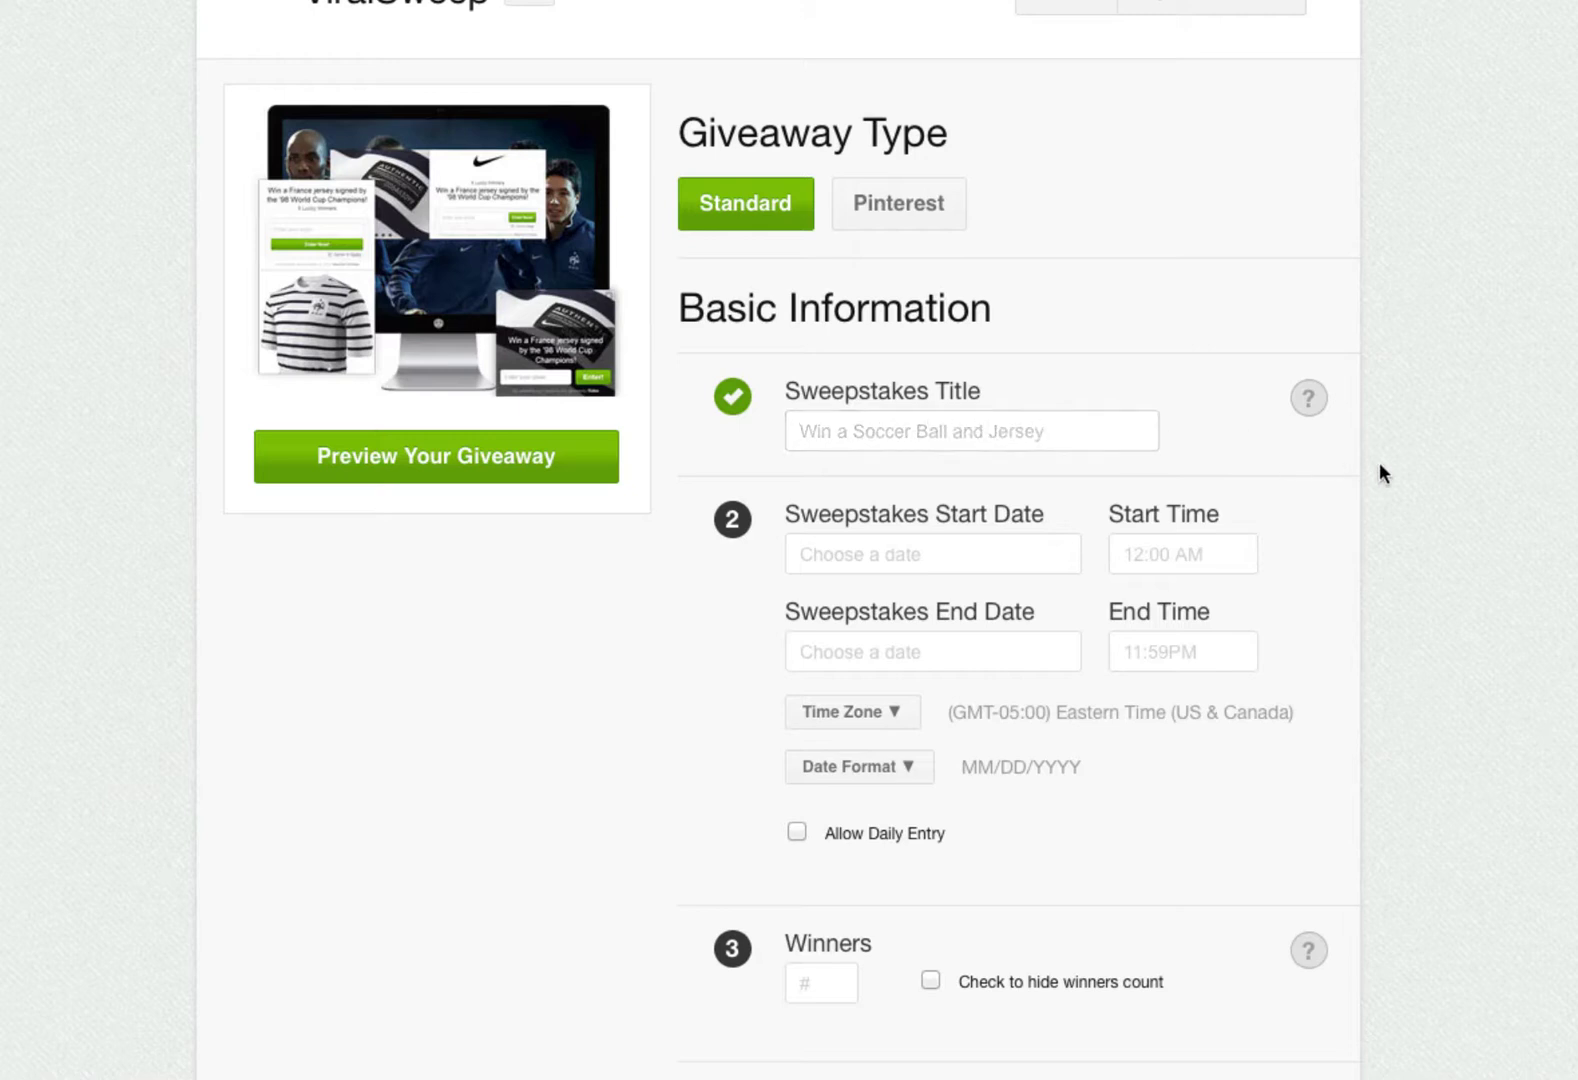
click(1311, 405)
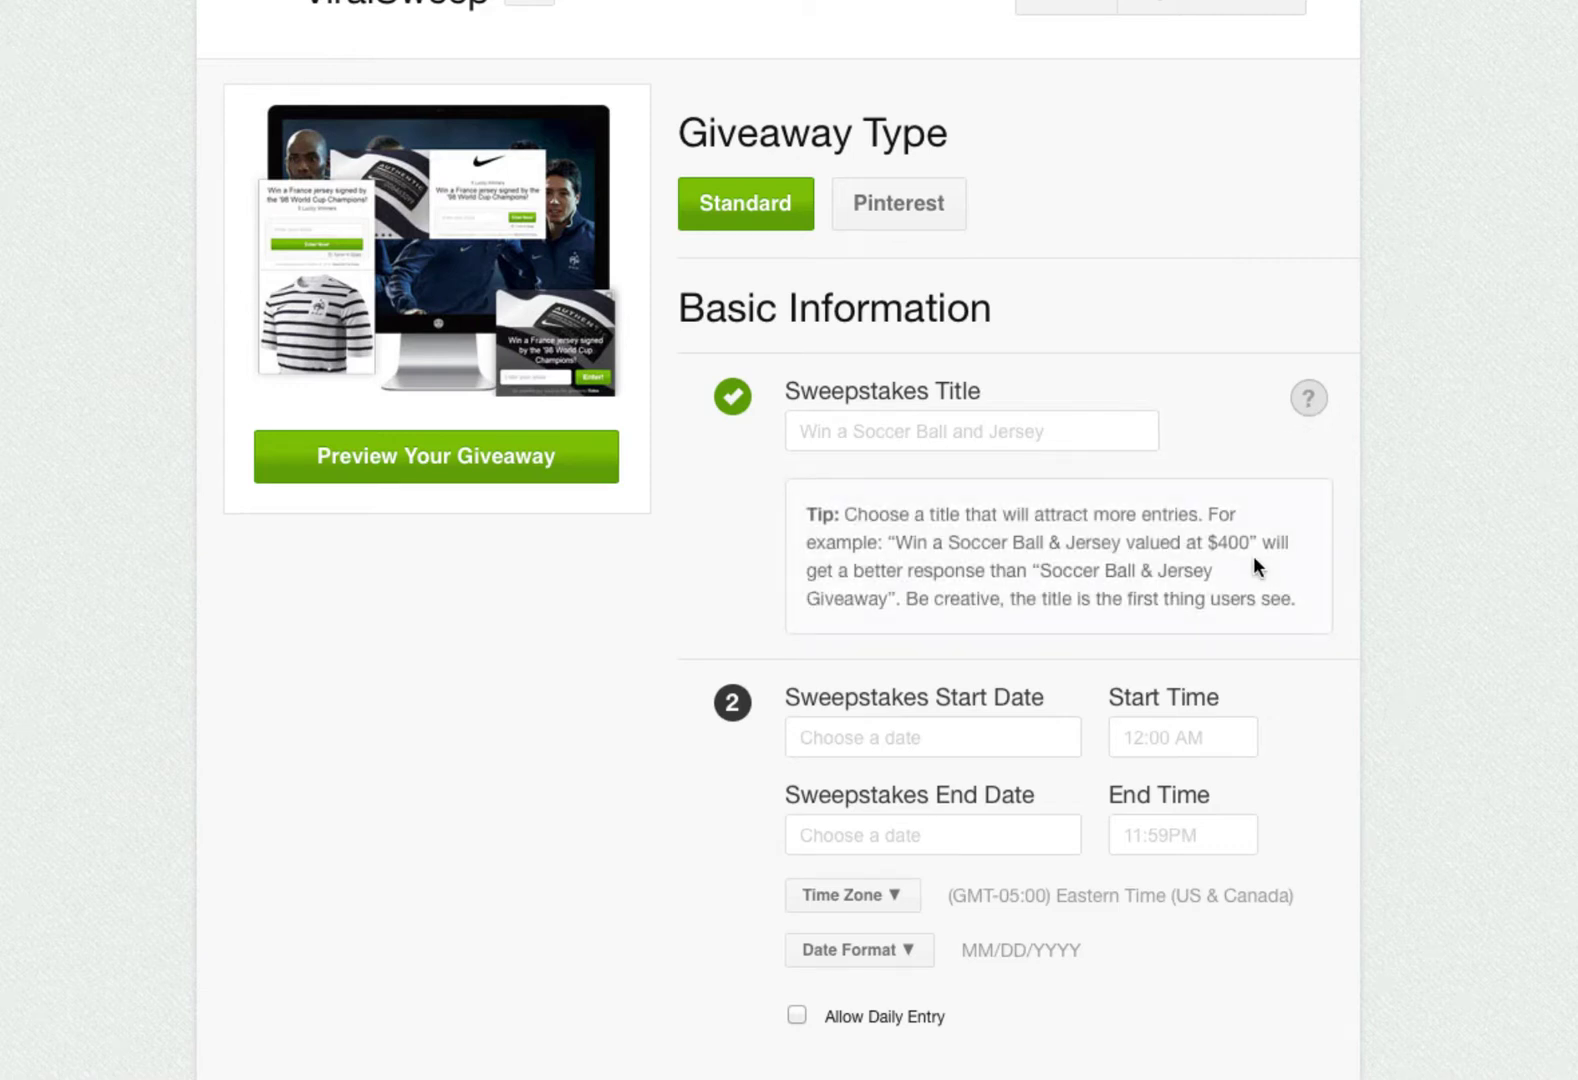
click(1300, 412)
- Schedule the giveaway from Jul 08, 2014 12:00 AM to Jul 31, 2014 11:59PM
click(962, 548)
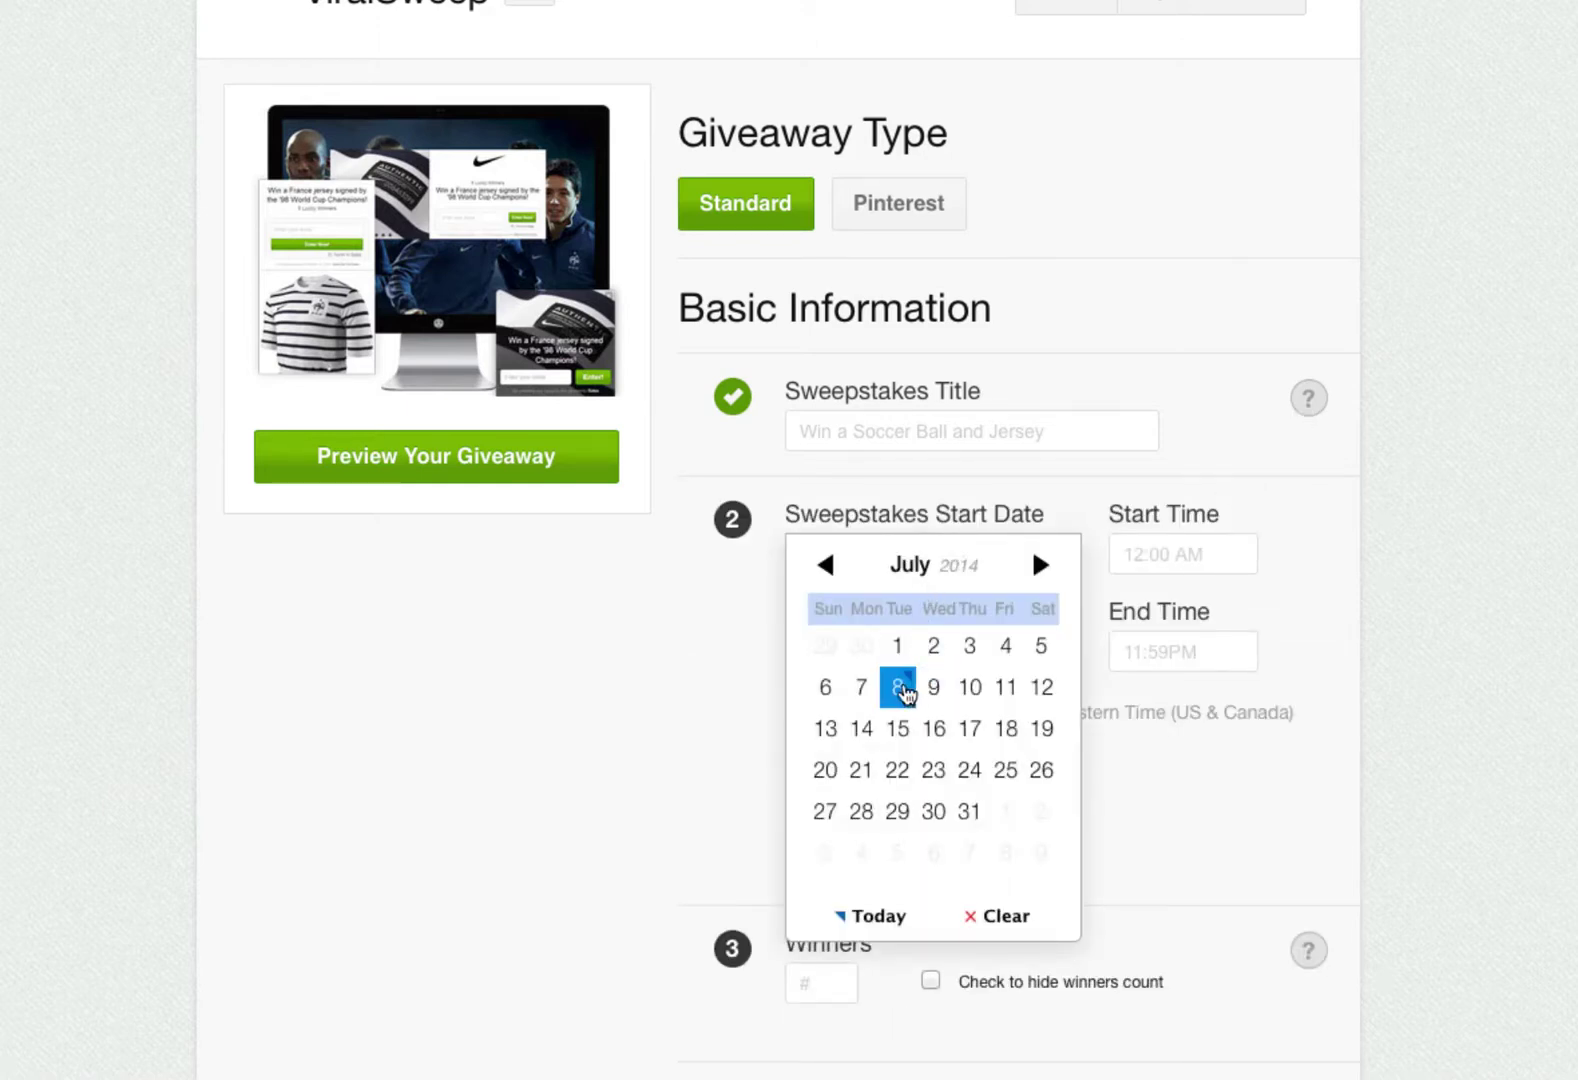
click(899, 687)
click(1168, 556)
click(1202, 568)
click(931, 651)
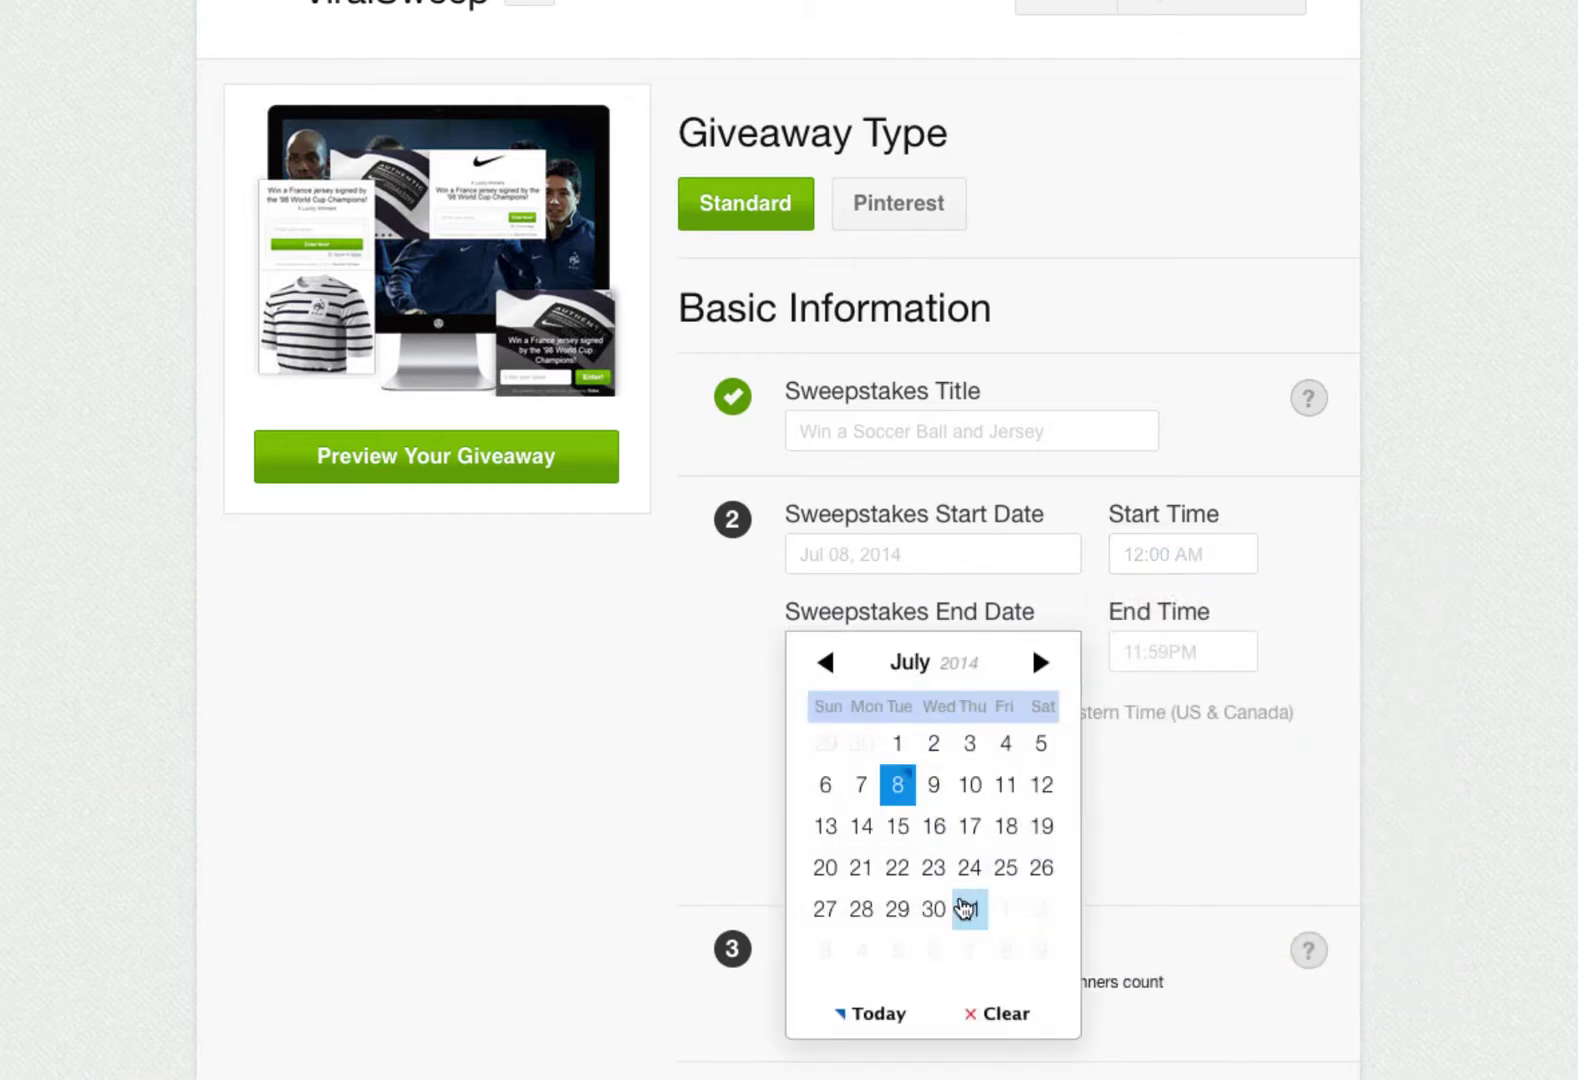
click(970, 908)
click(1180, 652)
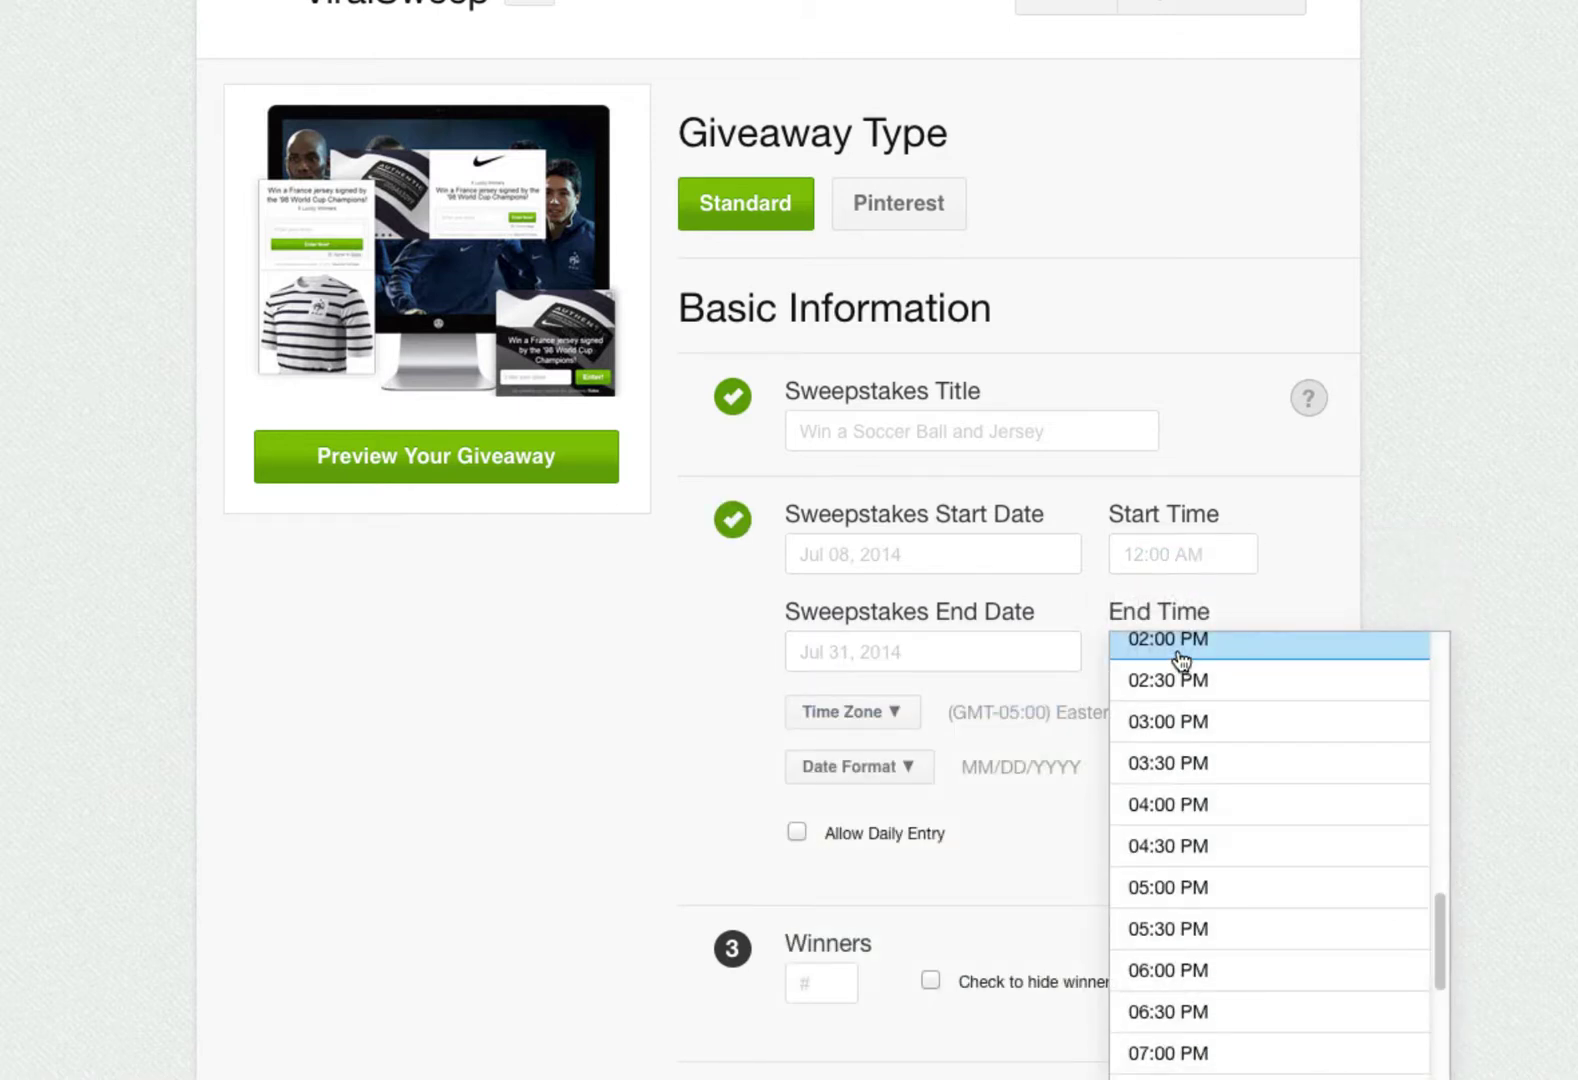
click(1293, 607)
- Keep Eastern Time and the MM/DD/YYYY date format, and set the winner count to 1
scroll(763, 788, down, 1)
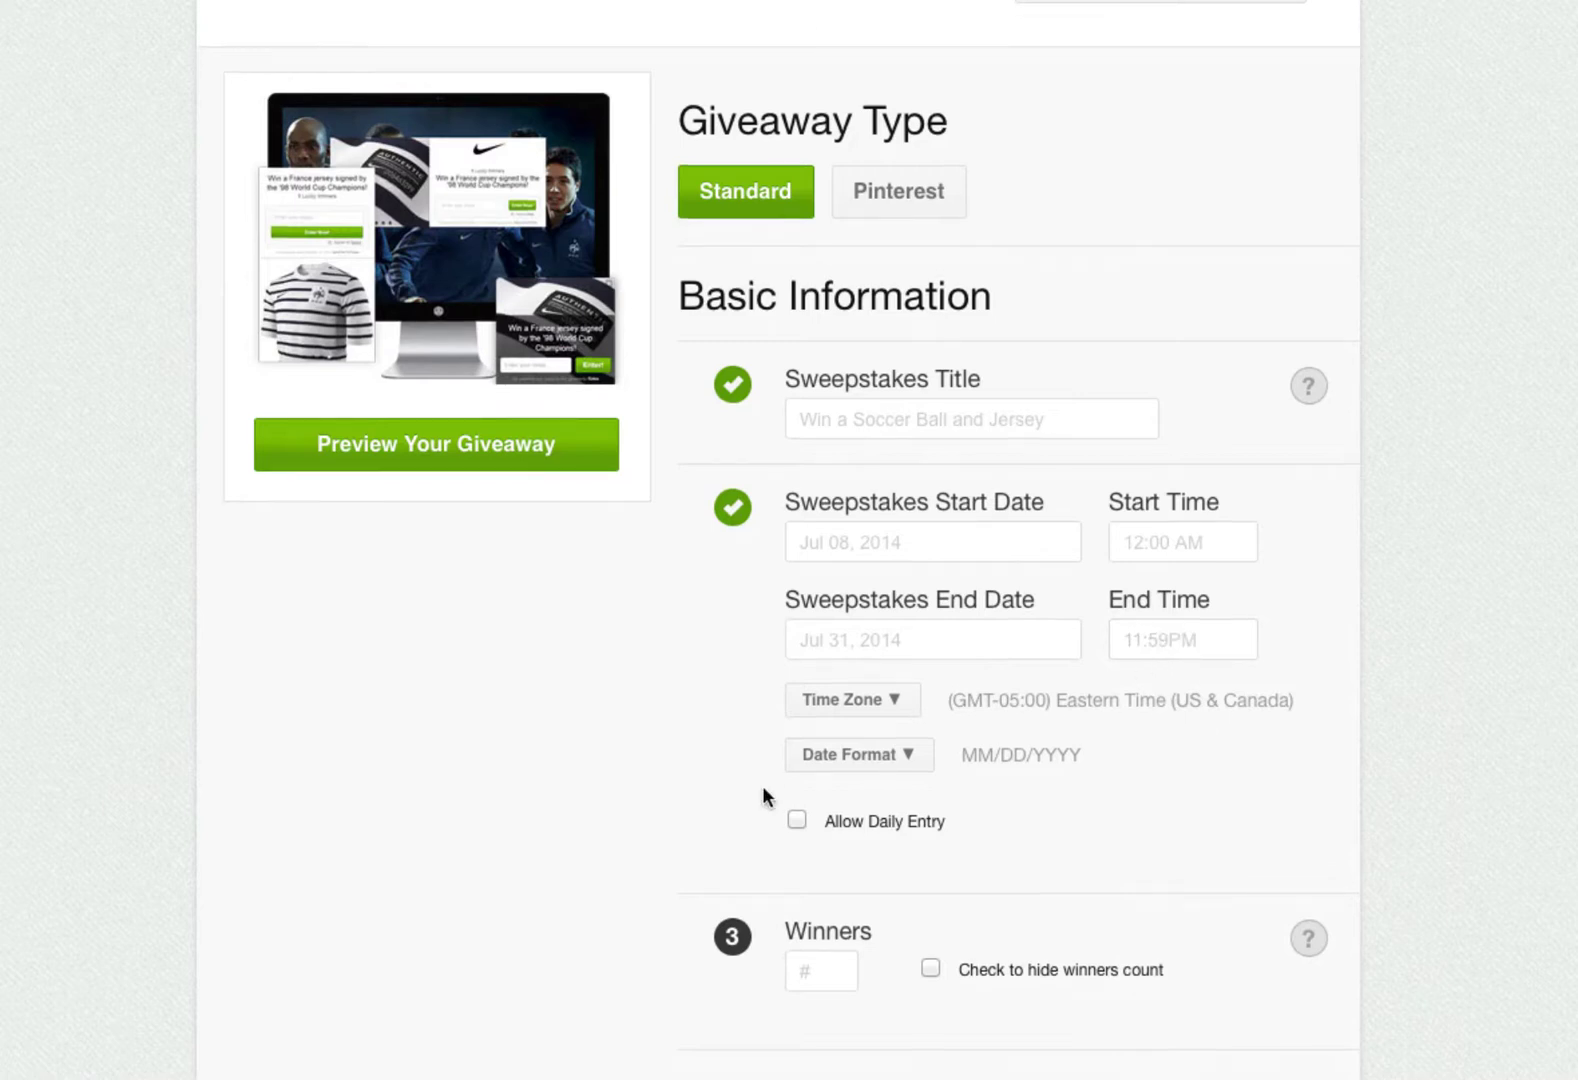
click(858, 702)
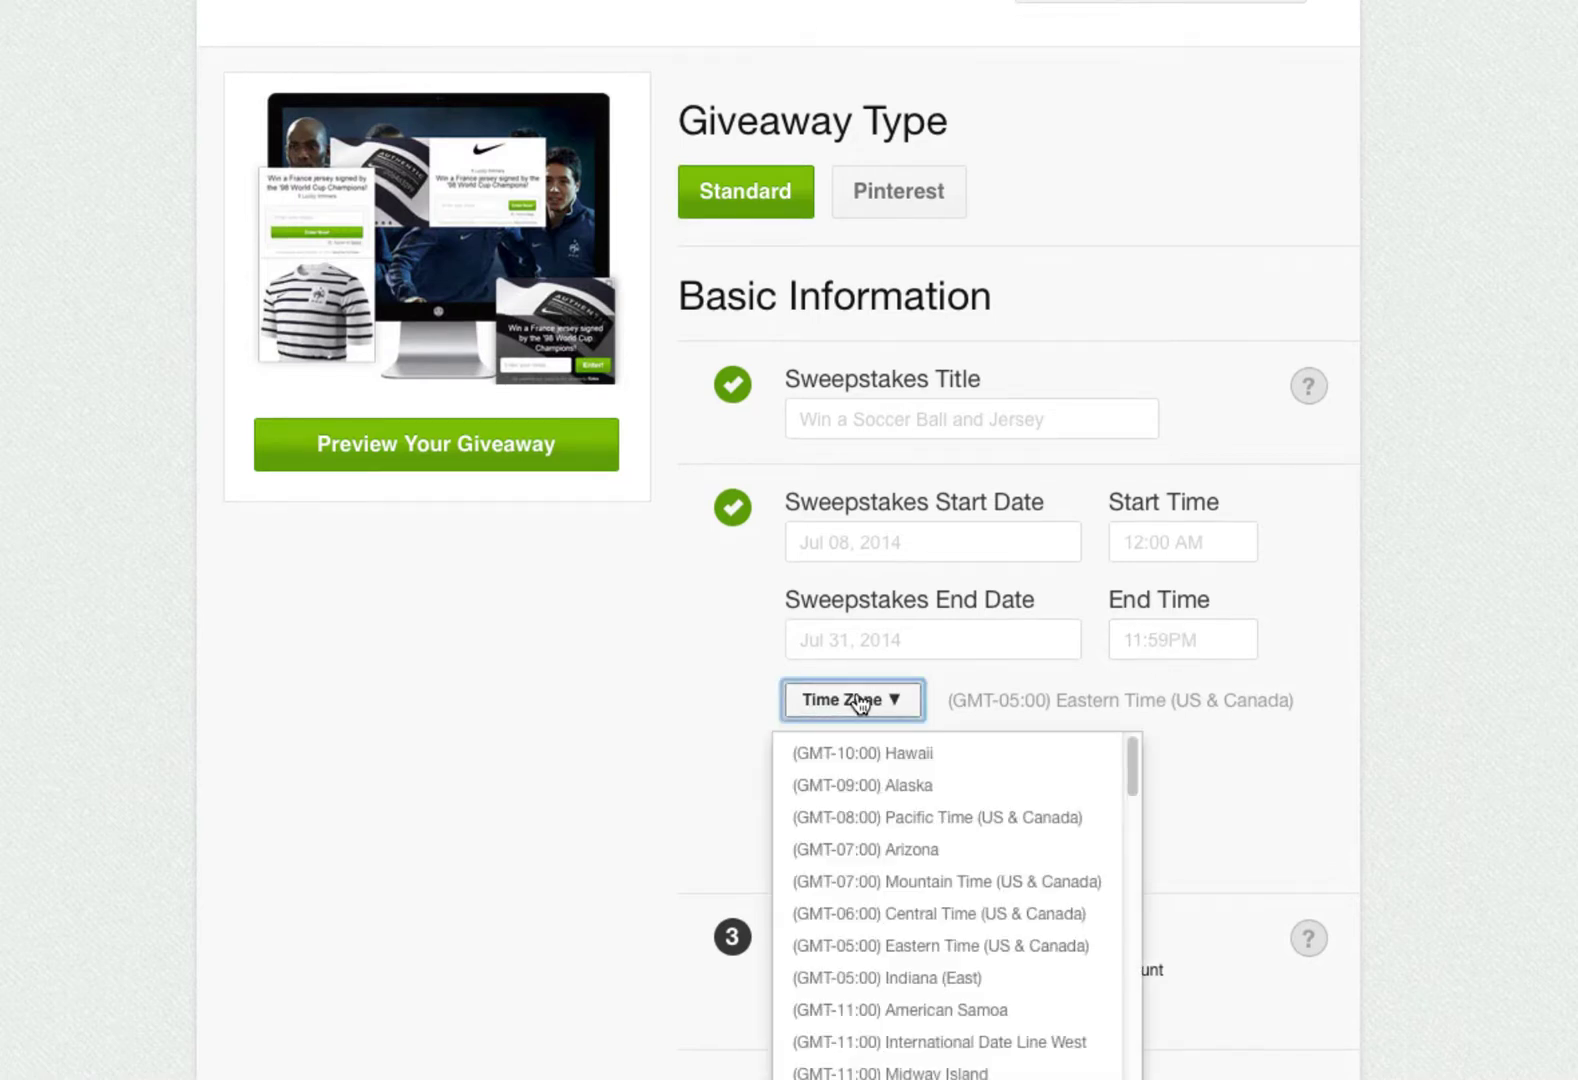
click(865, 946)
click(860, 762)
click(872, 815)
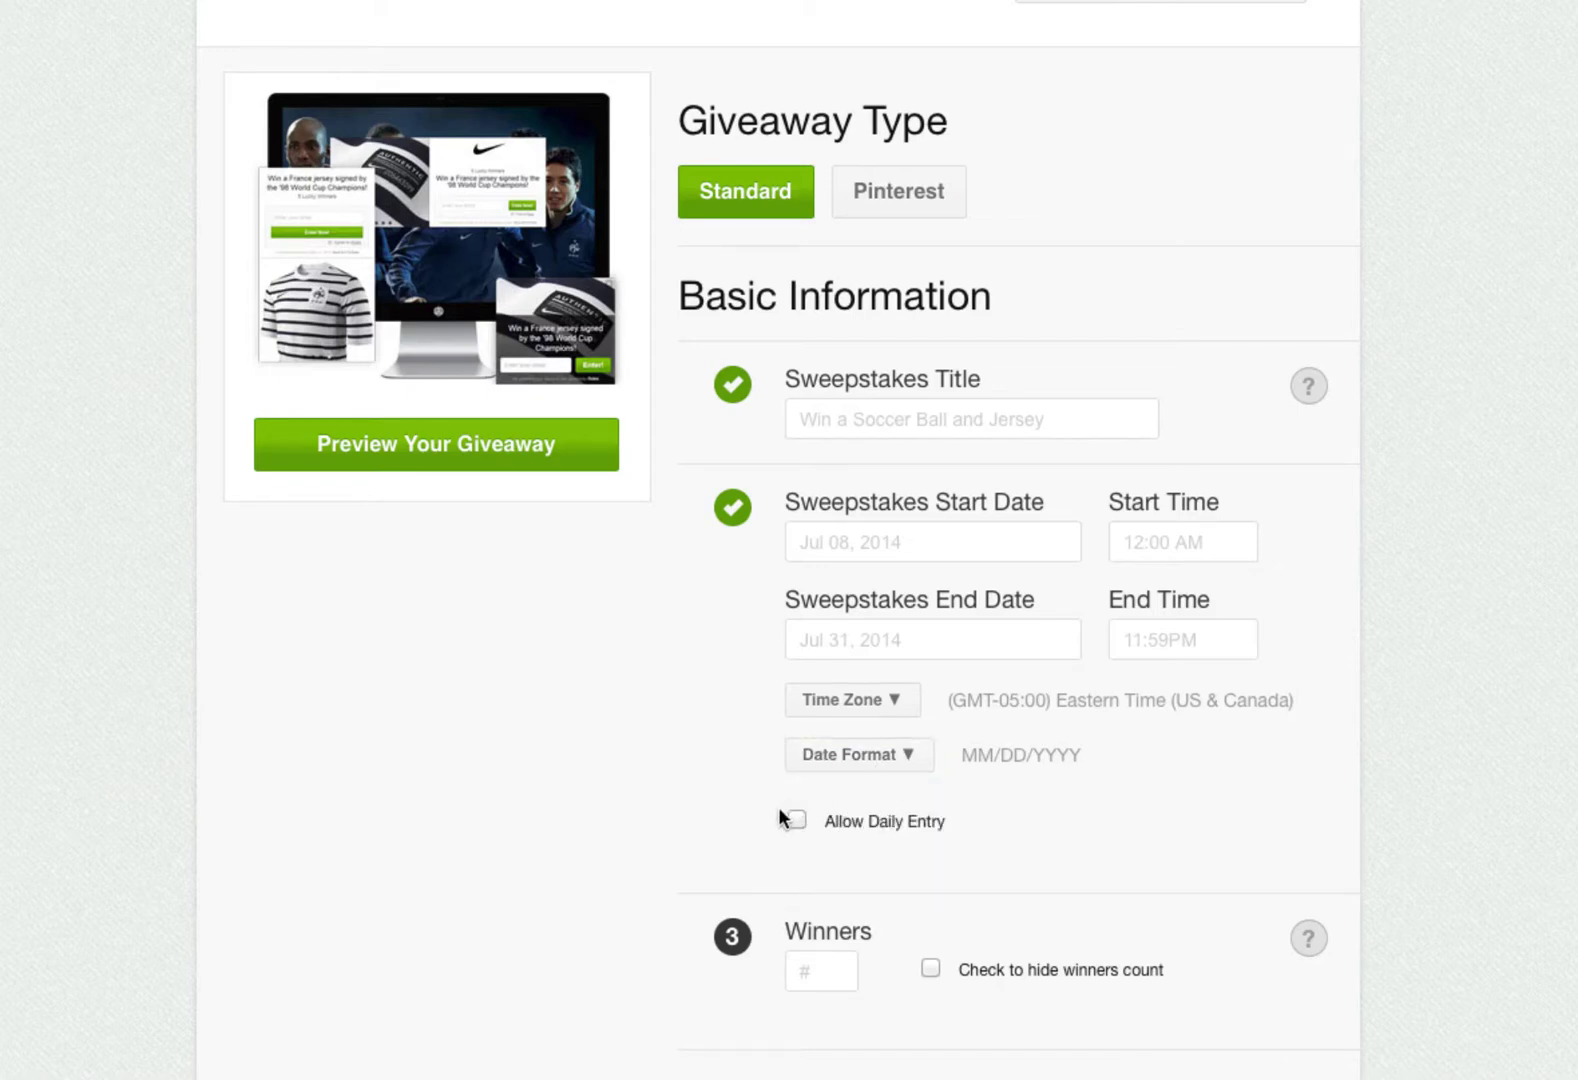
scroll(630, 782, down, 3)
click(800, 659)
text(1)
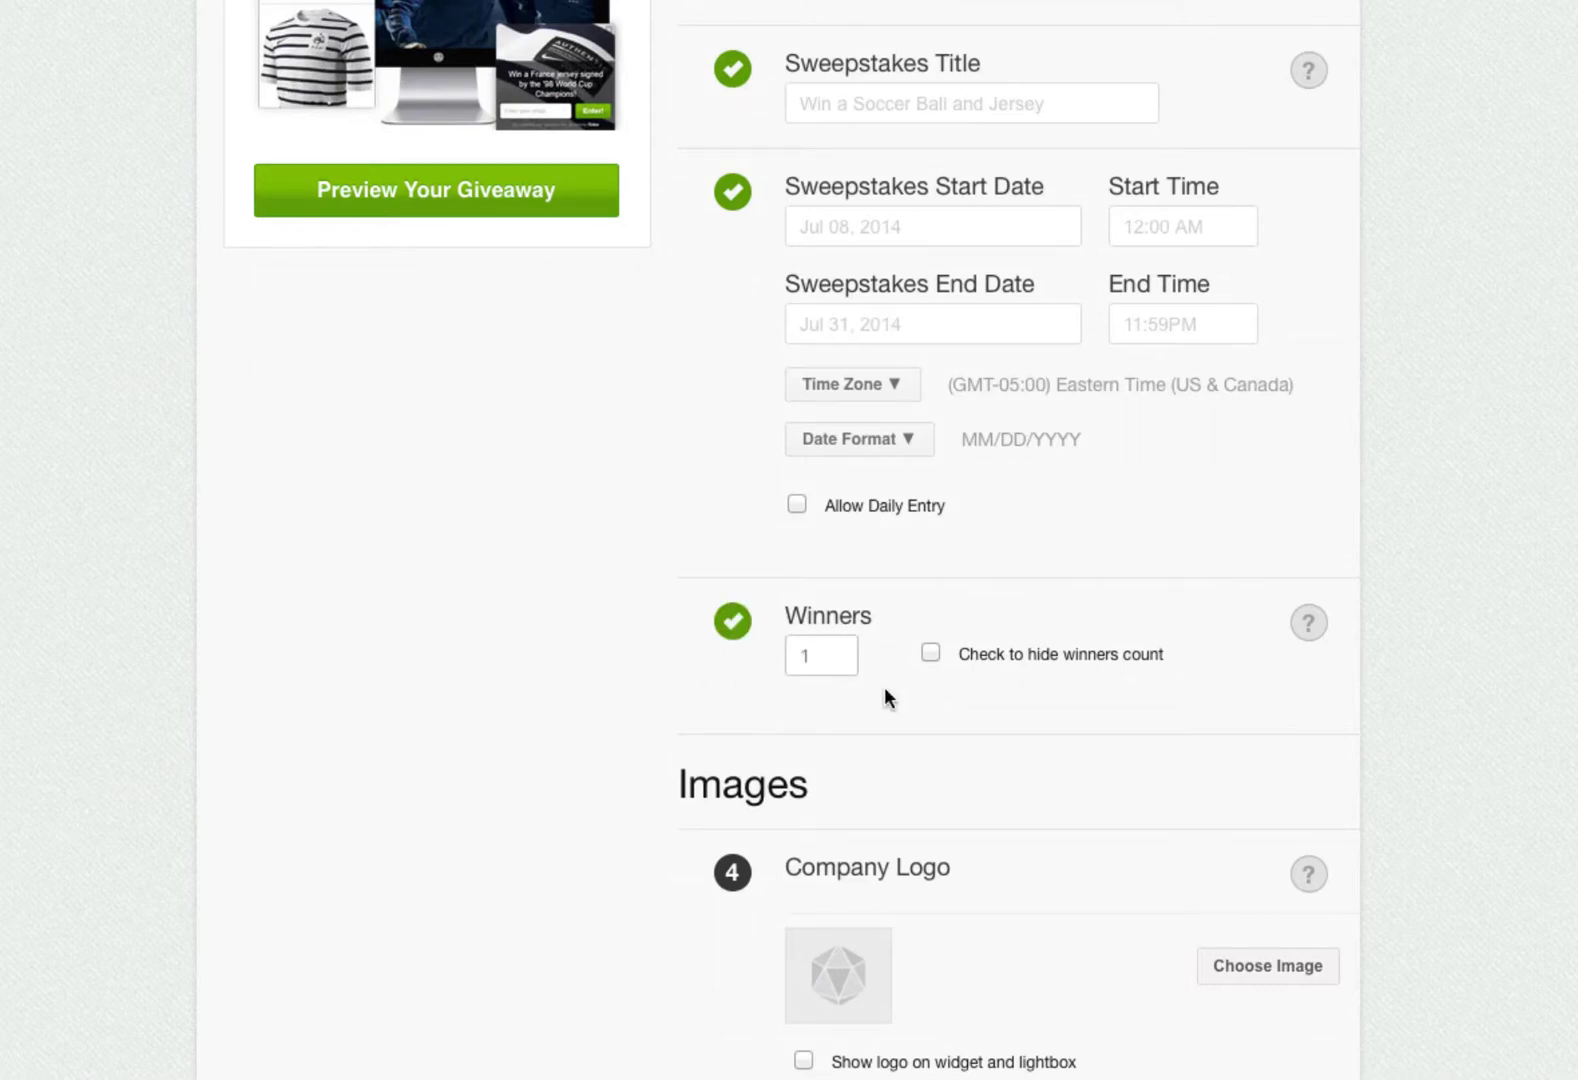
click(884, 685)
- Upload logo.png from the vs demo images folder as the company logo
scroll(1297, 640, down, 3)
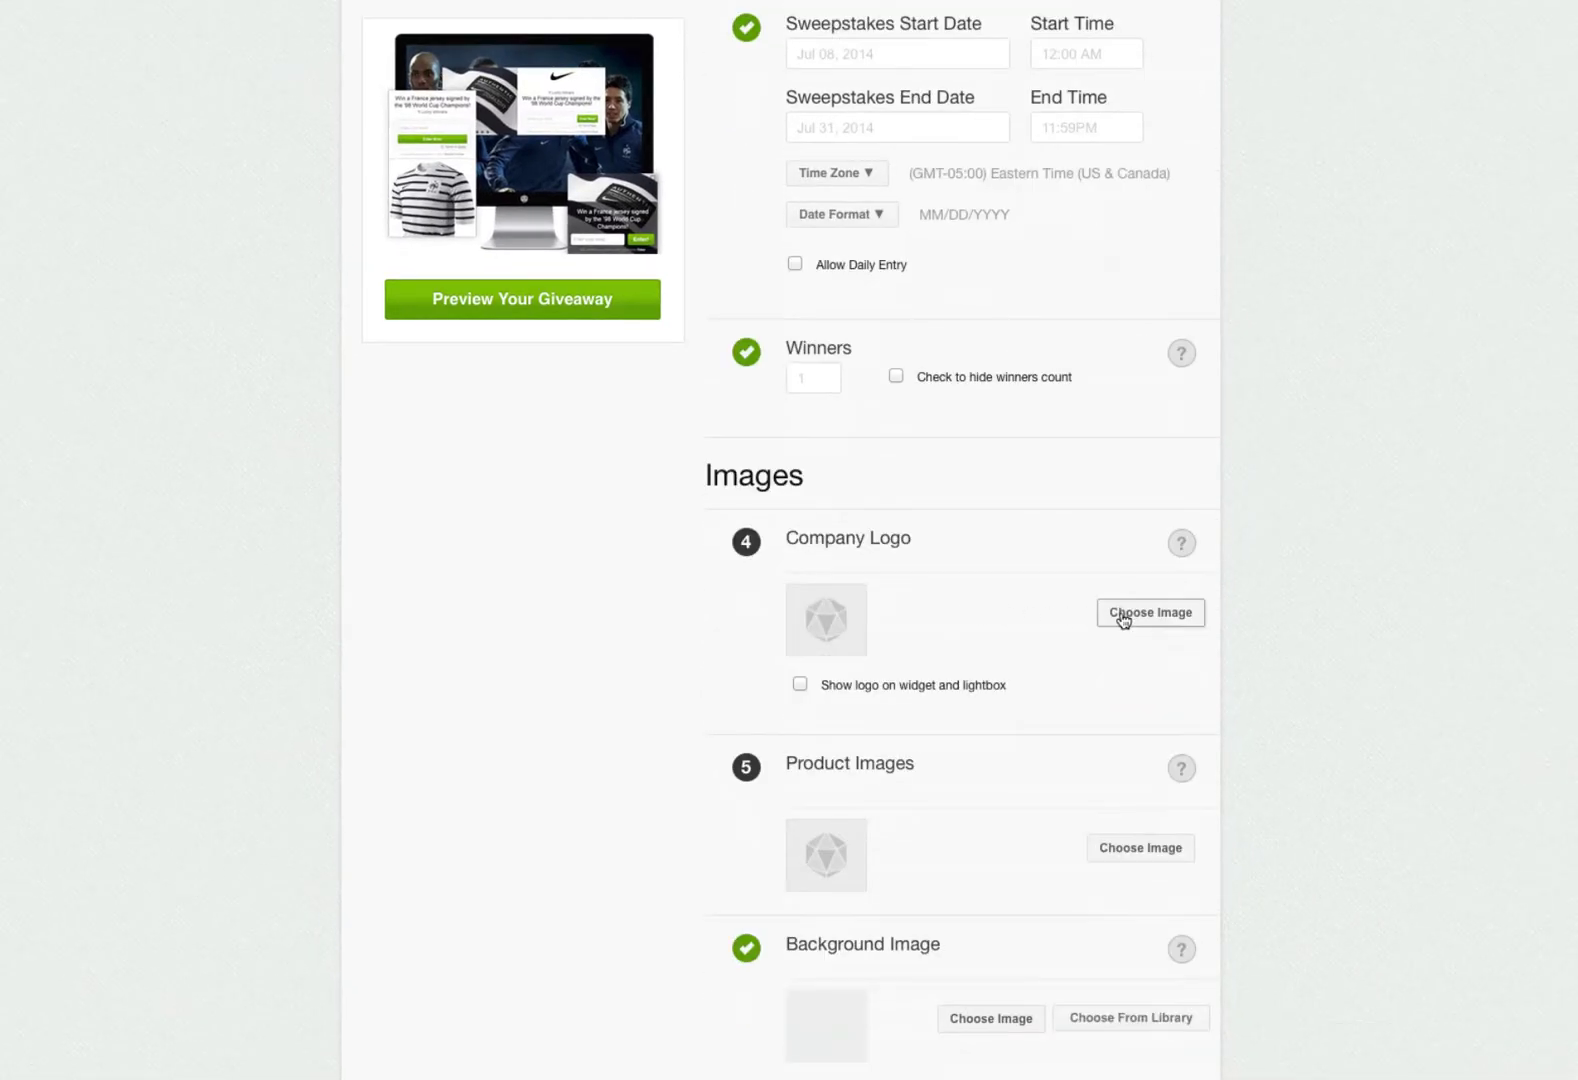
click(1183, 548)
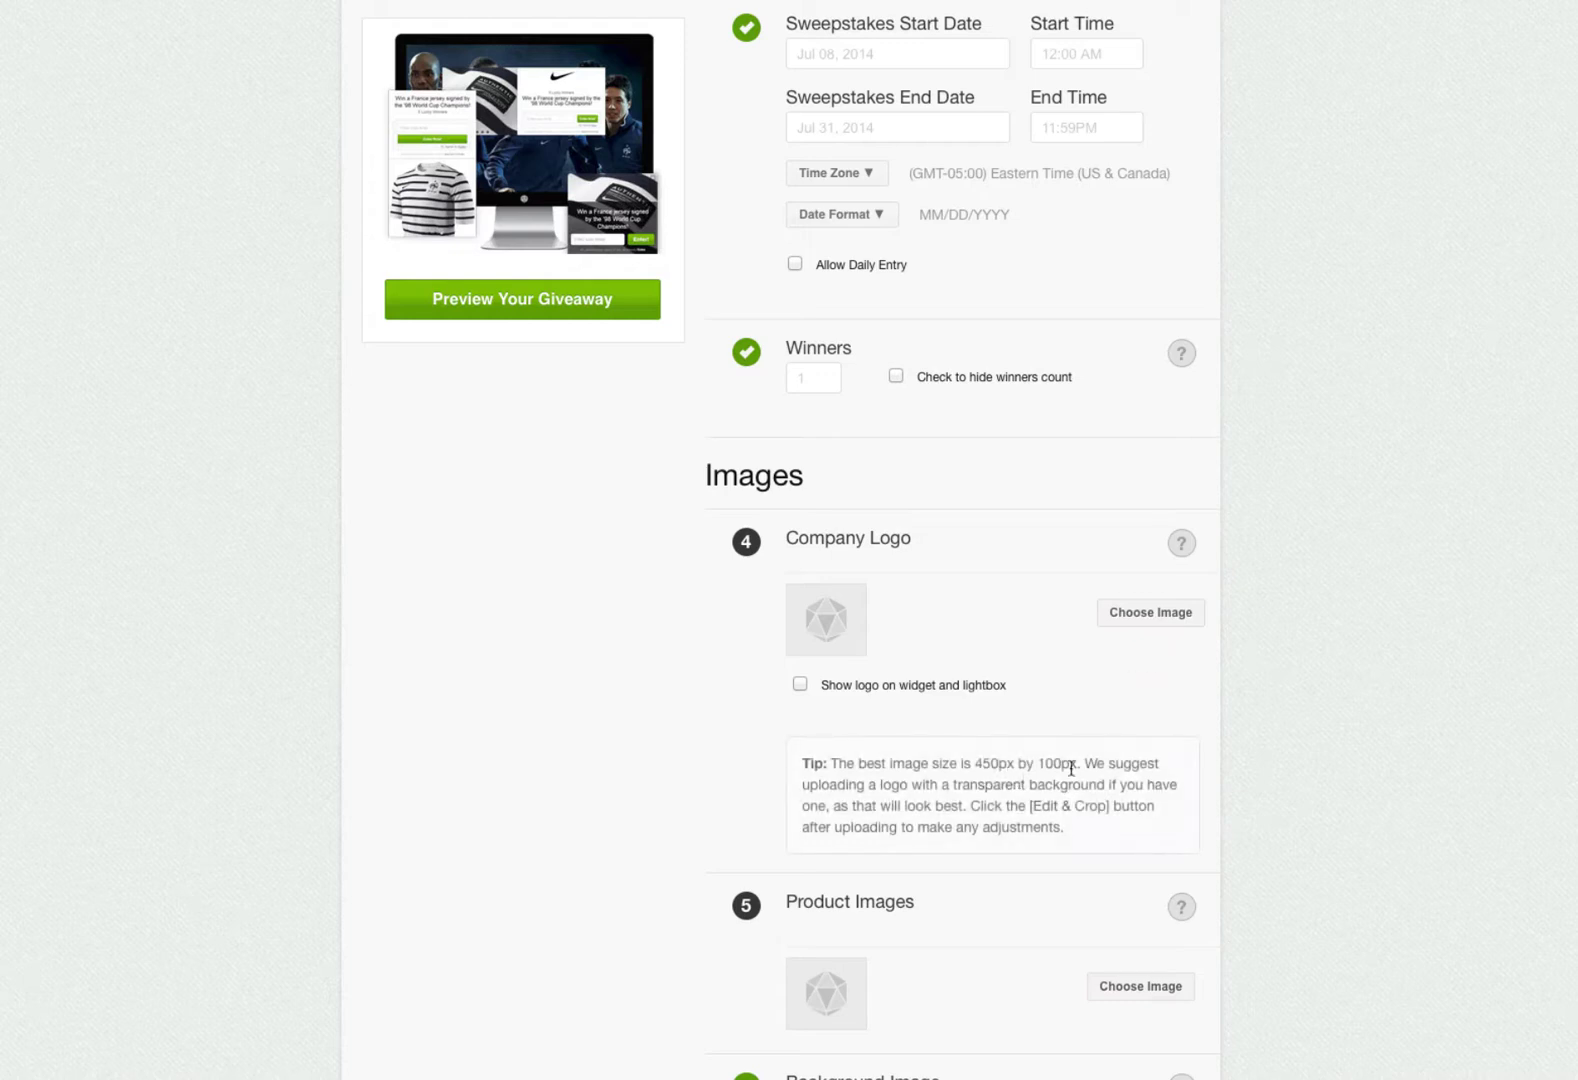
click(1190, 614)
click(512, 75)
double_click(889, 190)
double_click(874, 300)
key(Return)
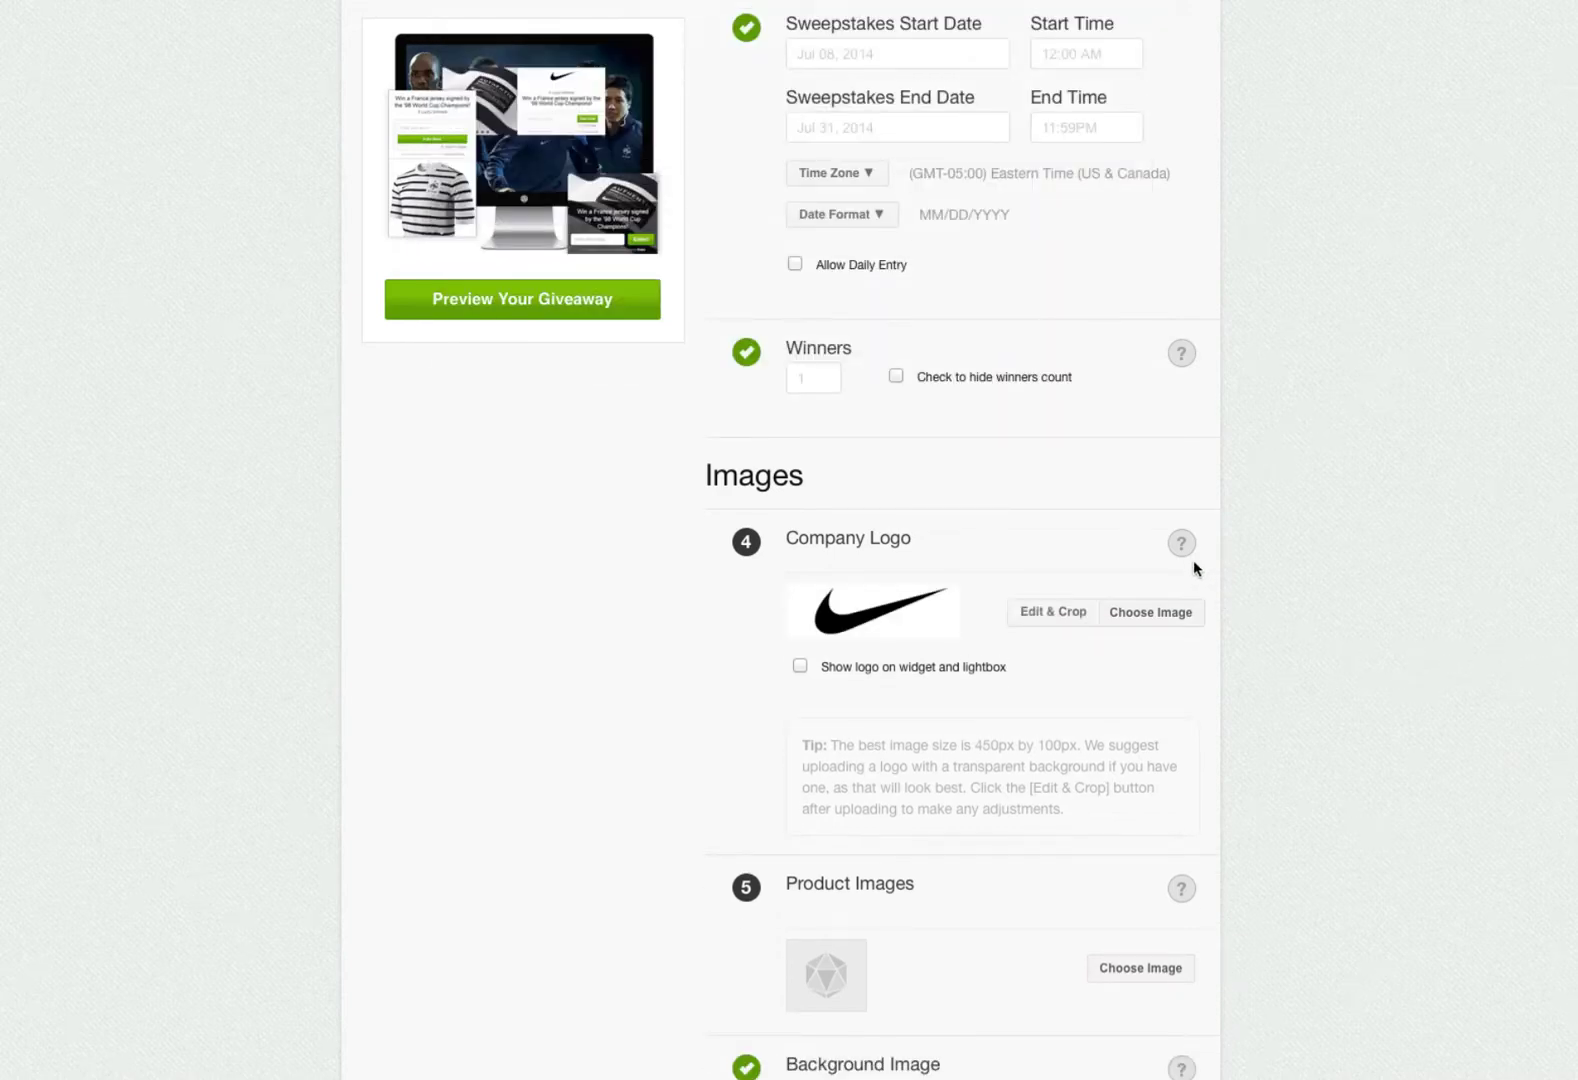
click(1182, 548)
scroll(1183, 733, down, 2)
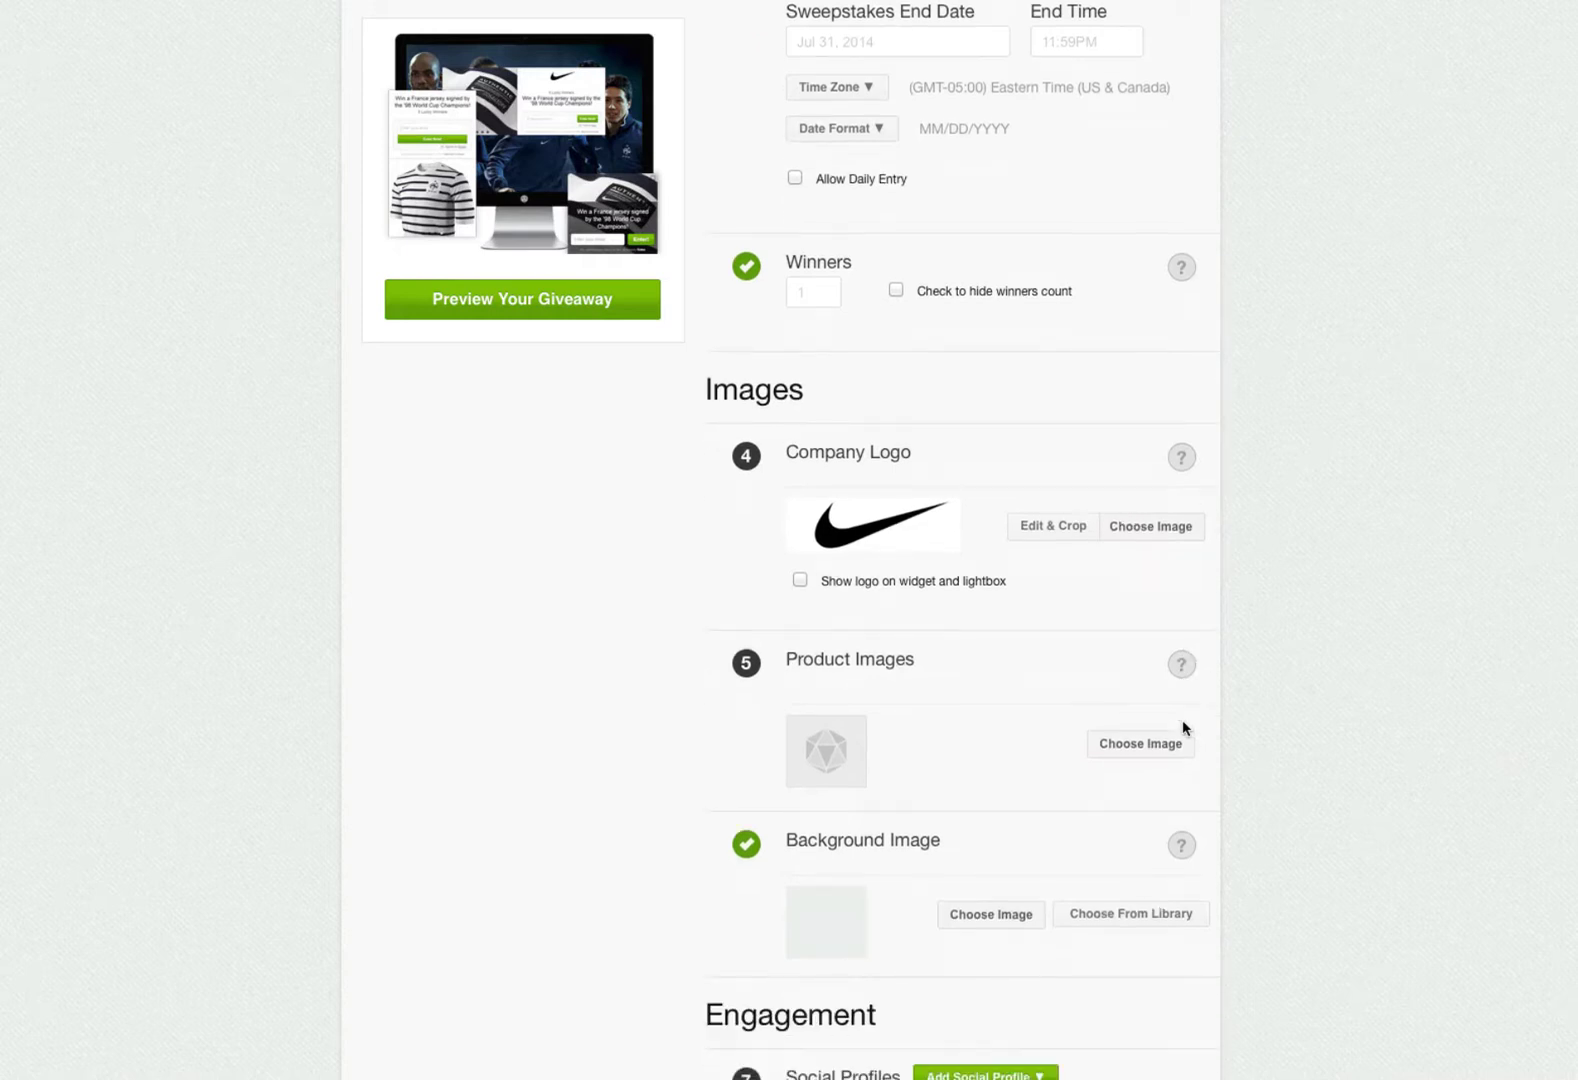
- Show the logo on widget and lightbox, and add product-image.jpeg, product-image-2.jpeg and product-image-3.jpeg as product images
click(799, 579)
scroll(1110, 668, down, 2)
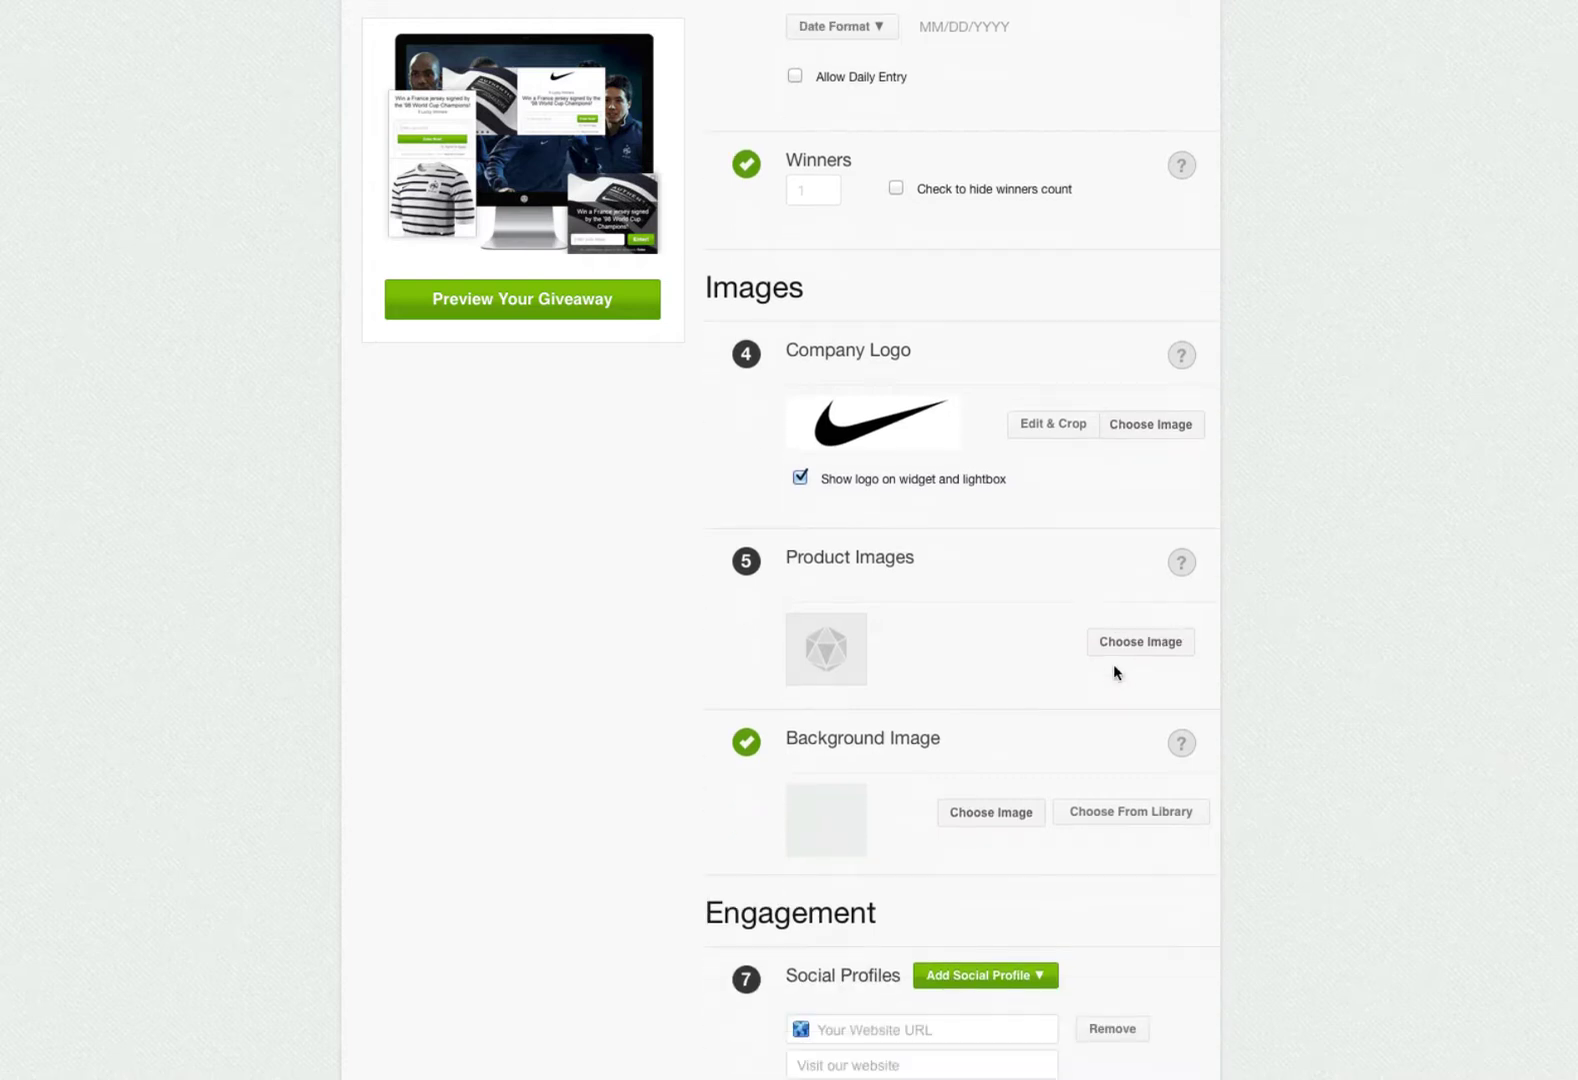
click(1178, 566)
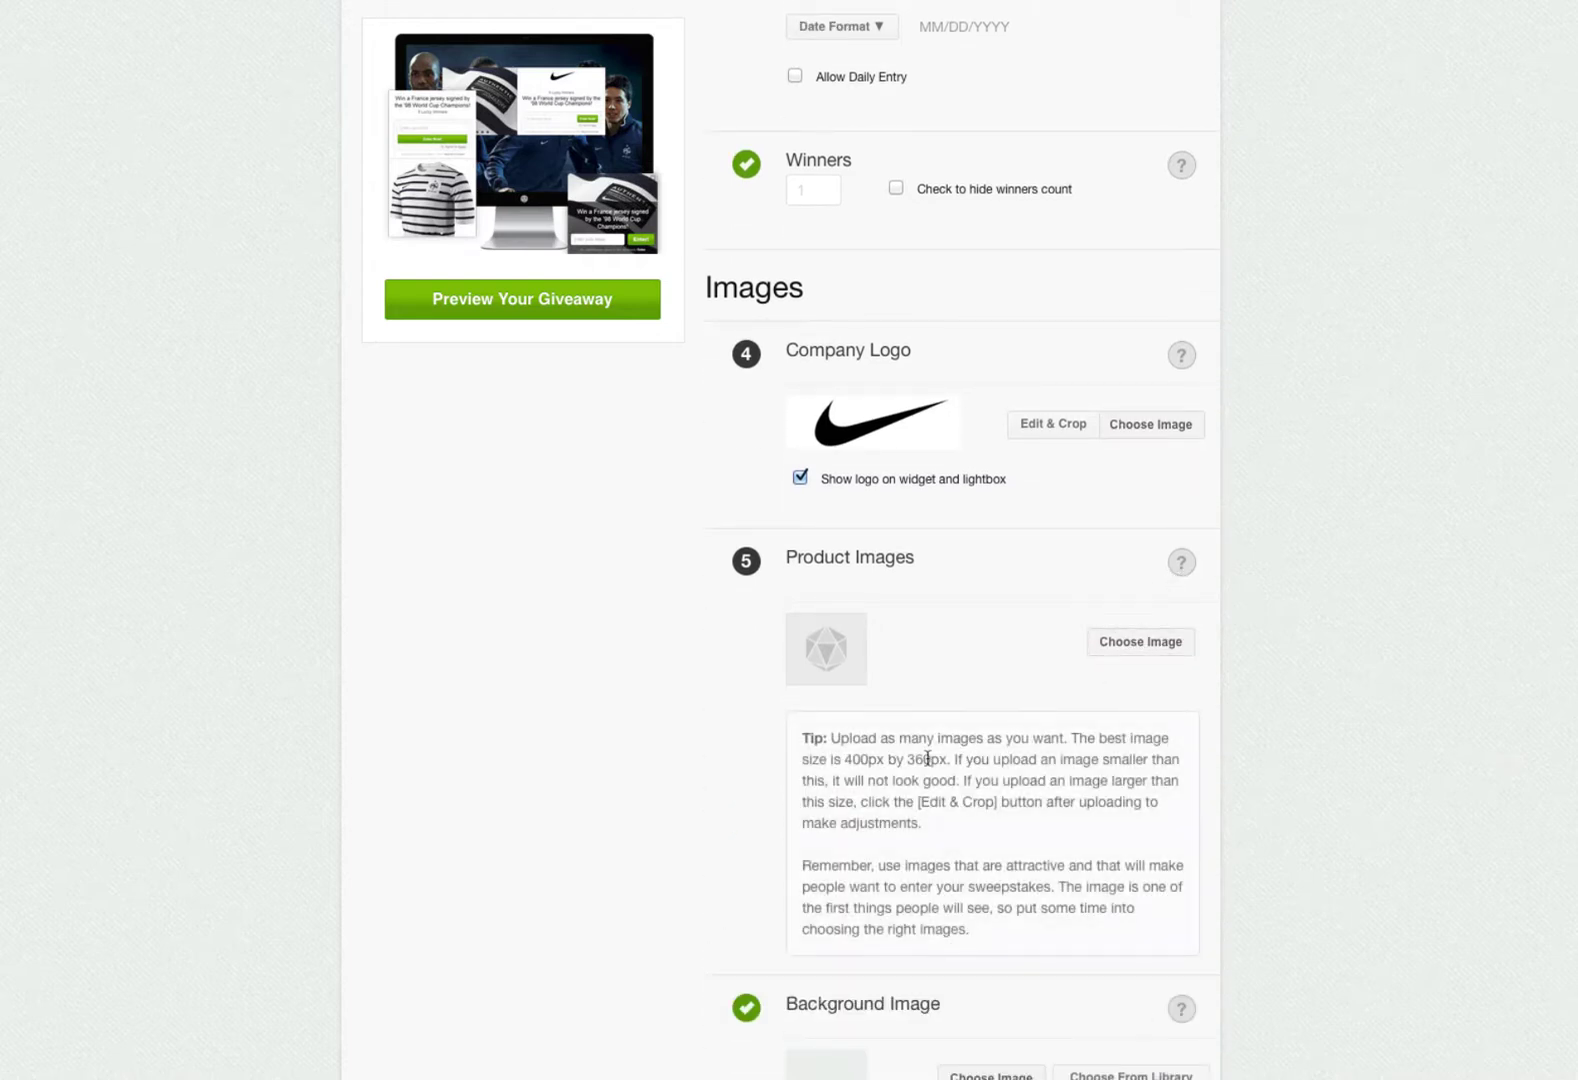
click(1121, 646)
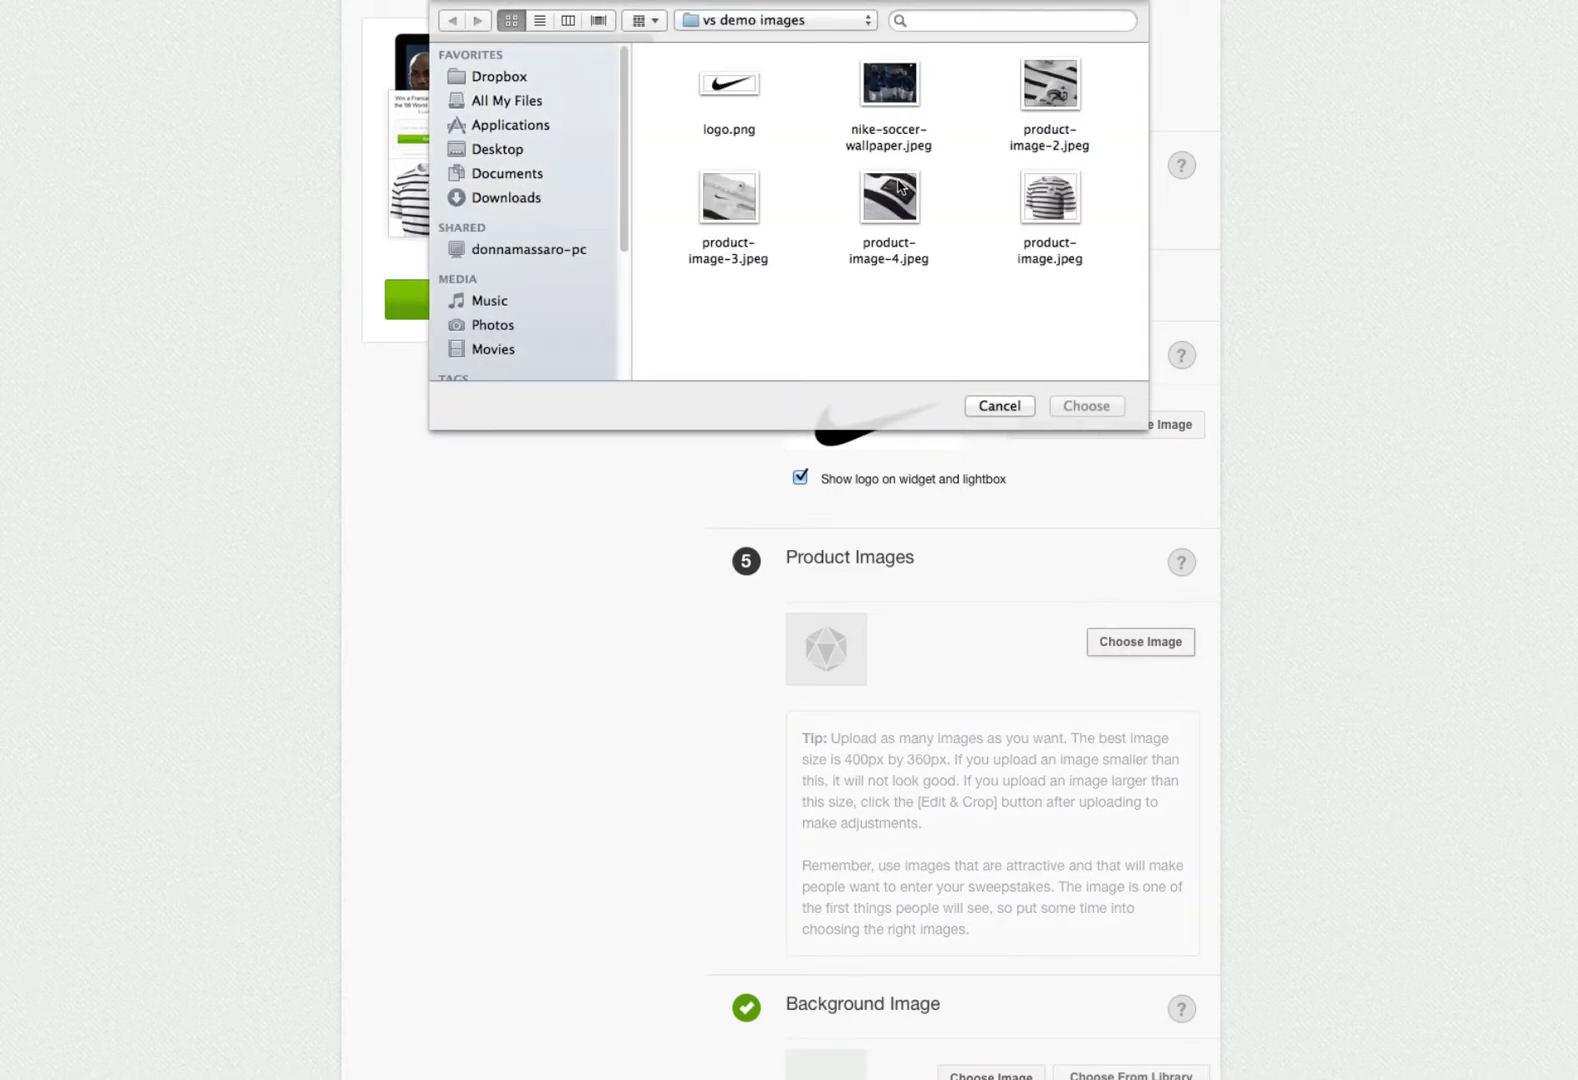
click(1050, 197)
click(1086, 405)
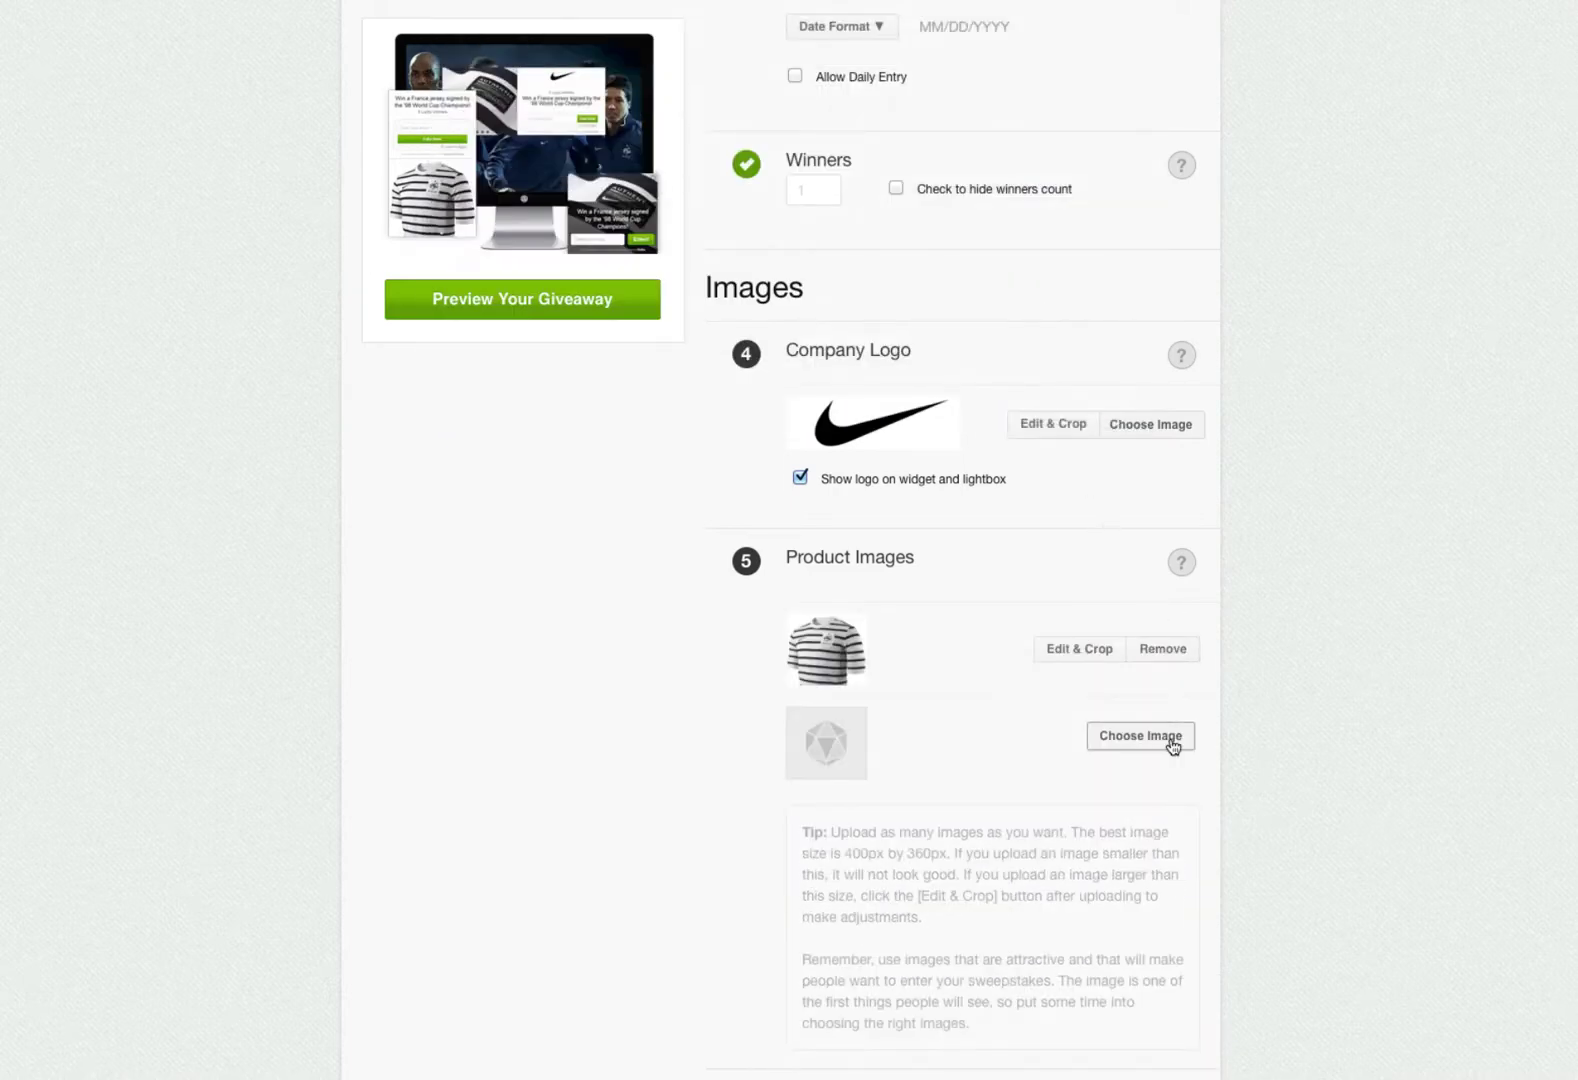
click(1172, 746)
double_click(1040, 113)
click(1126, 841)
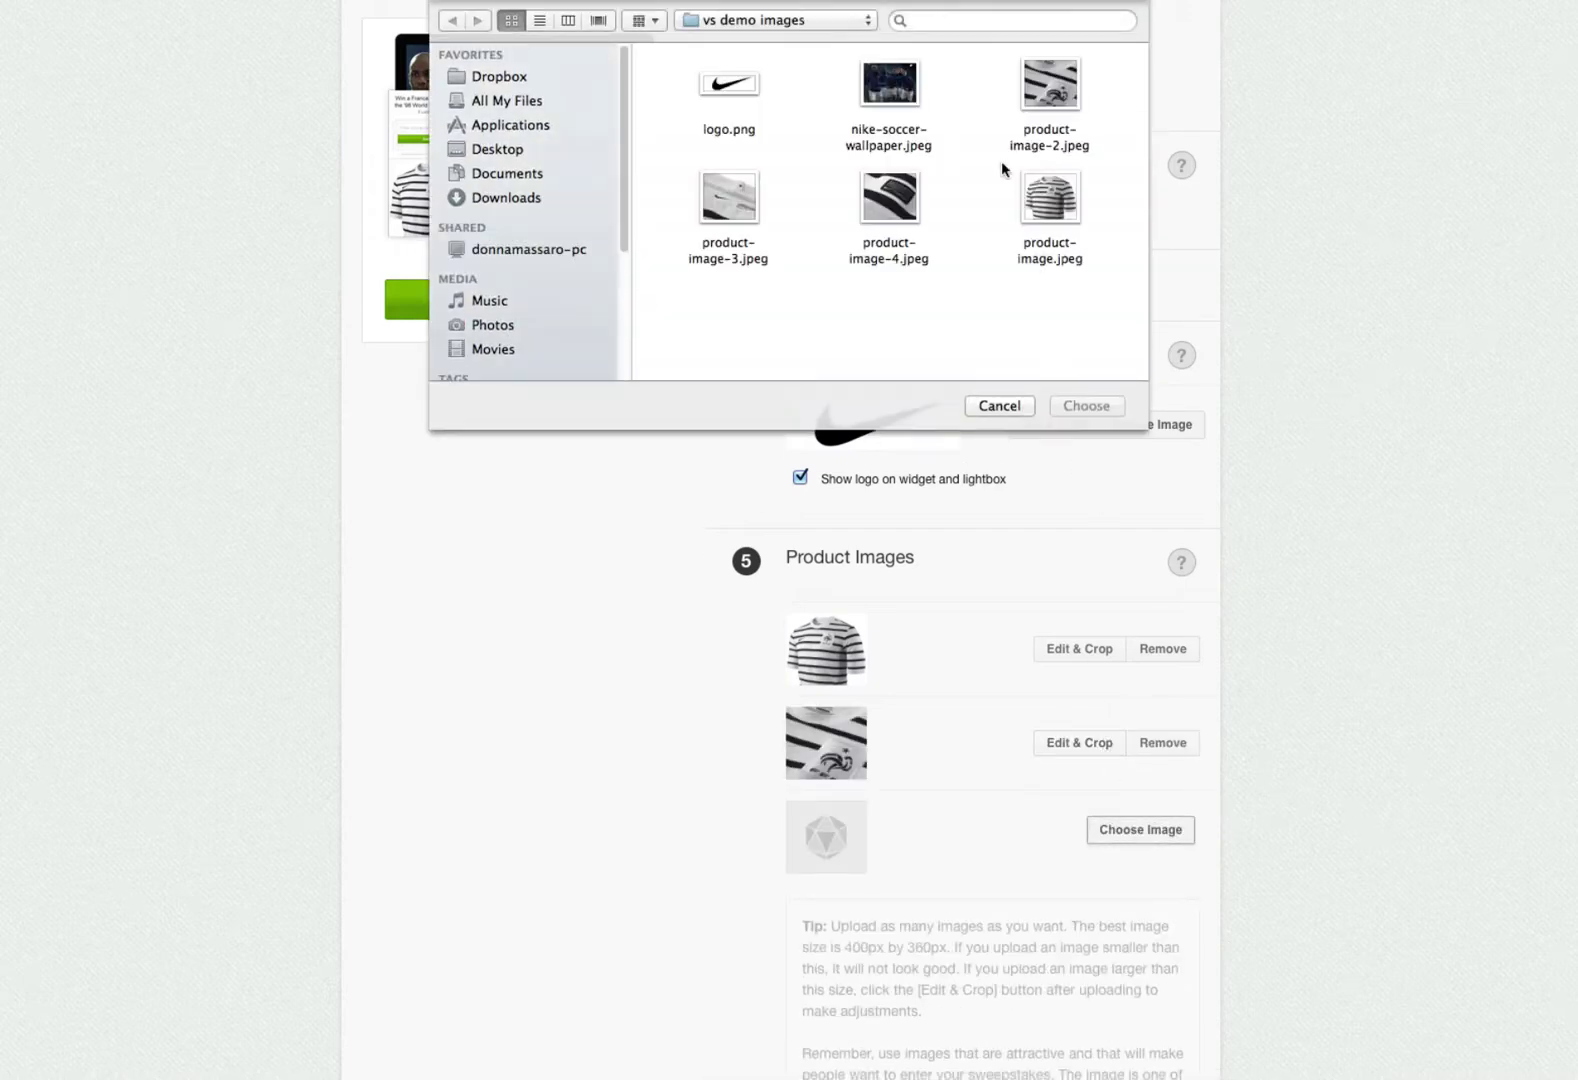
double_click(736, 210)
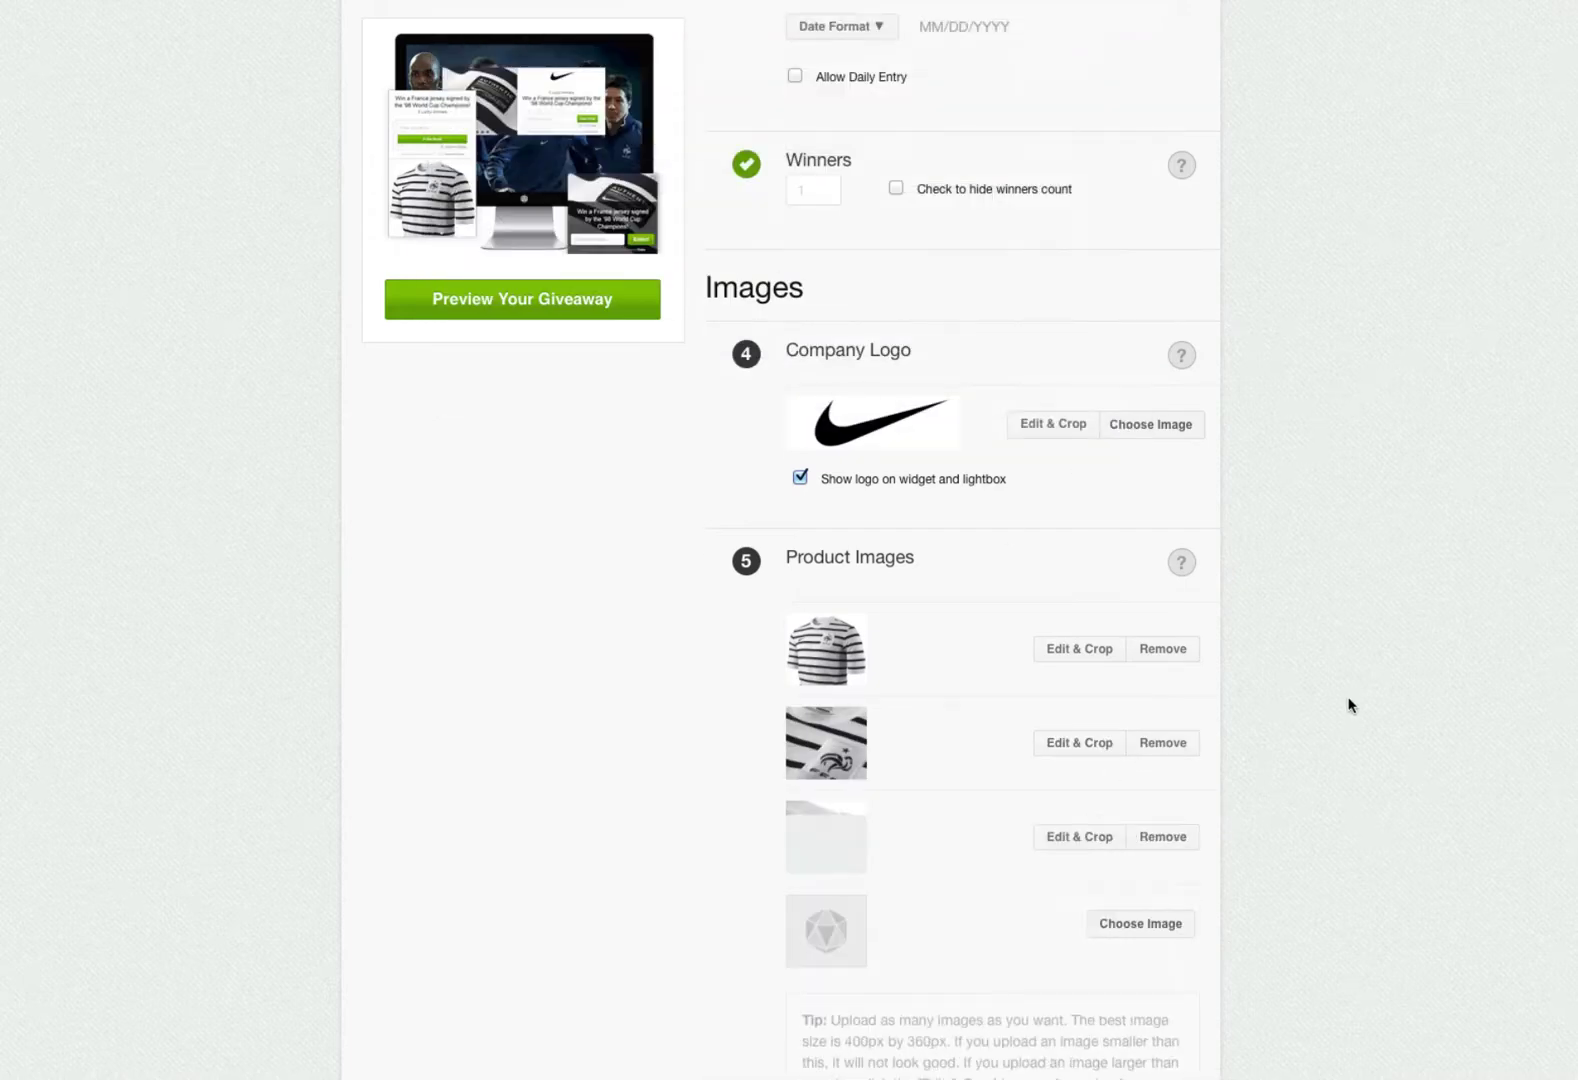
- Skip the built-in library and upload nike-soccer-wallpaper.jpeg as the background image
scroll(1242, 761, down, 4)
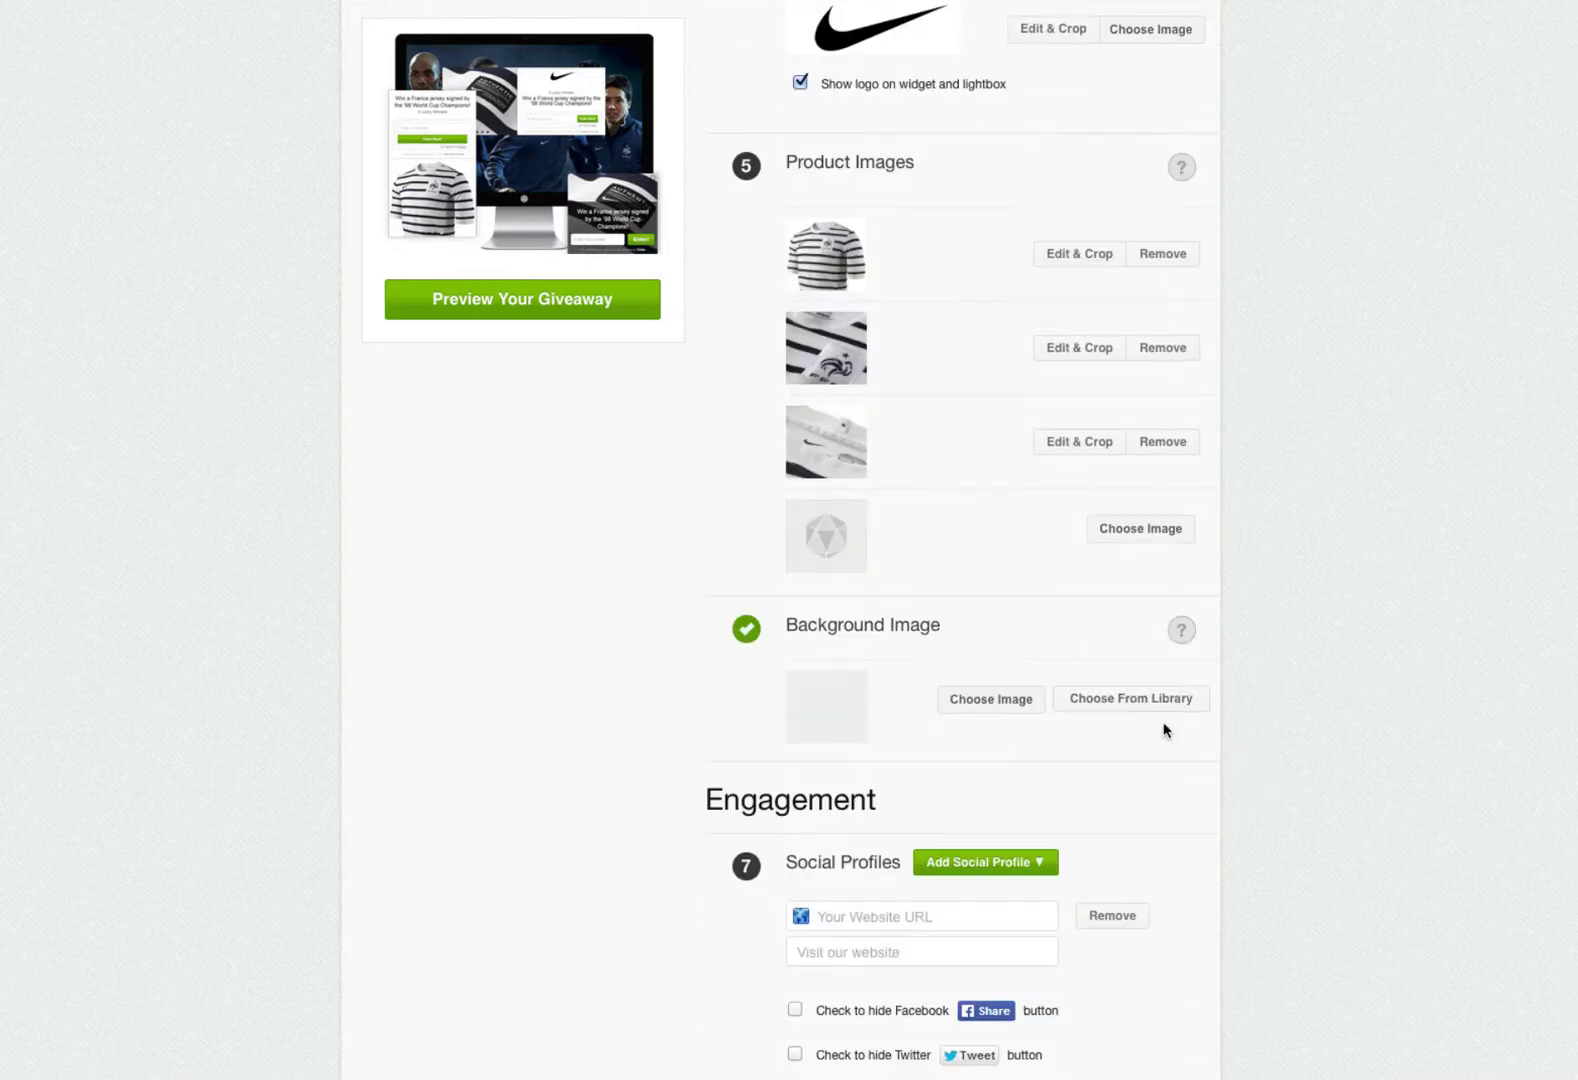
click(1180, 628)
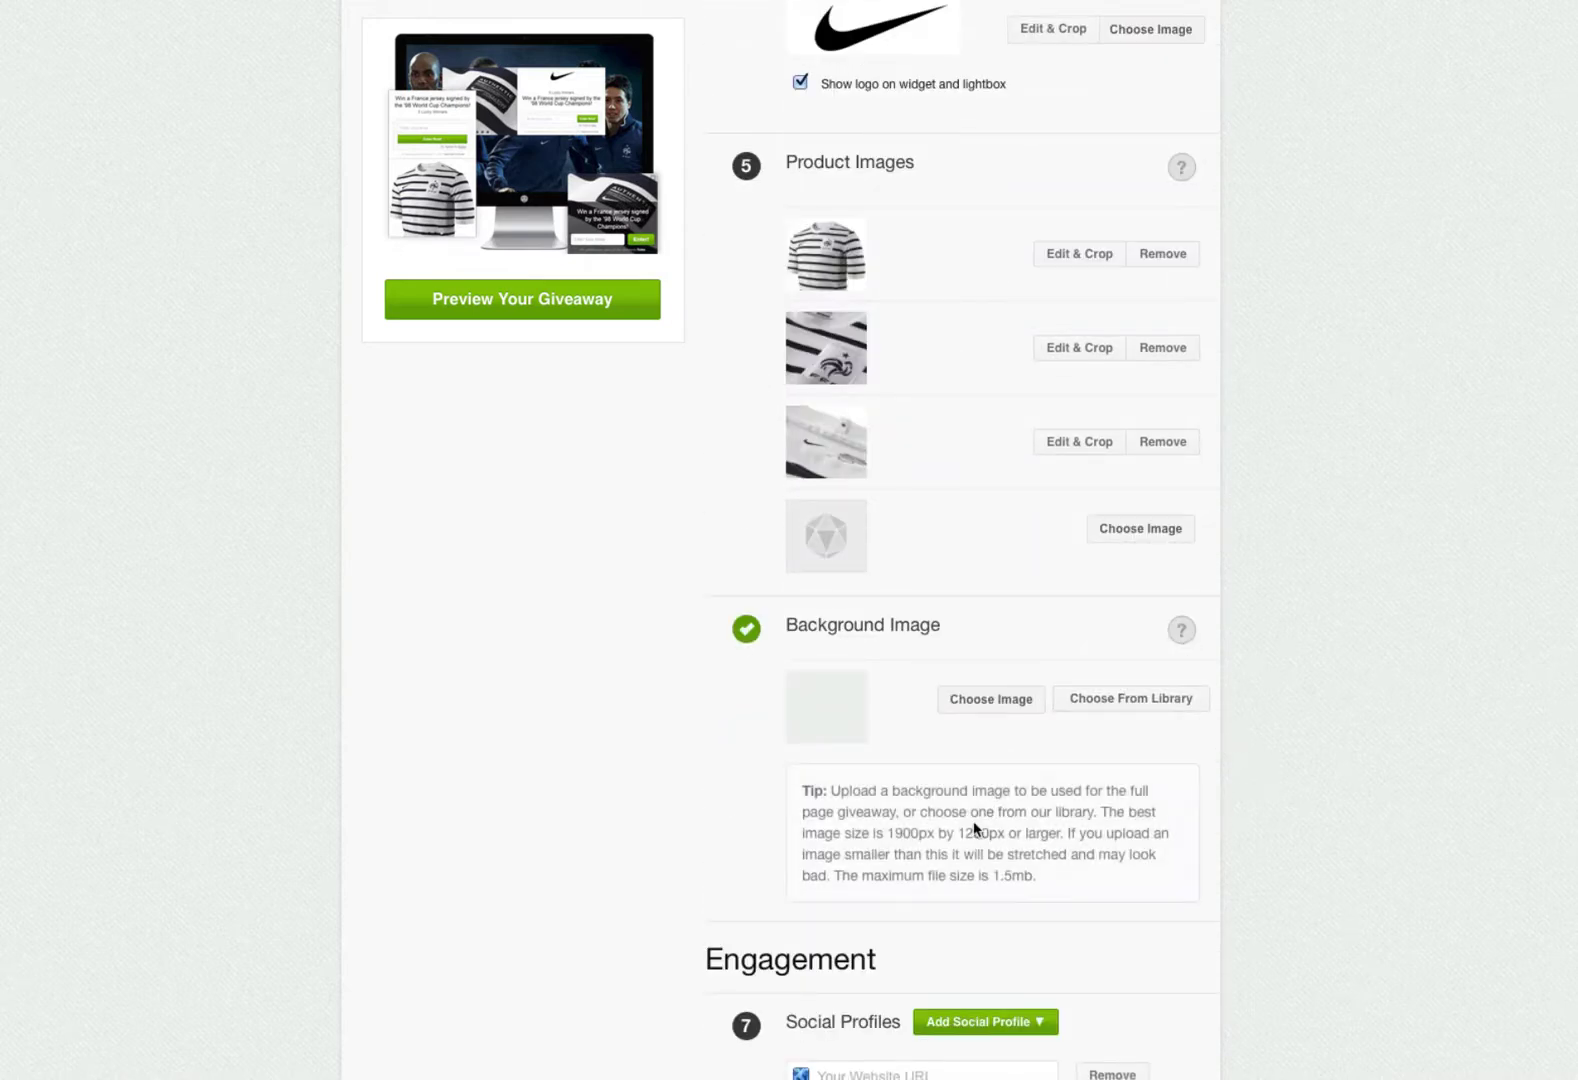
click(1121, 713)
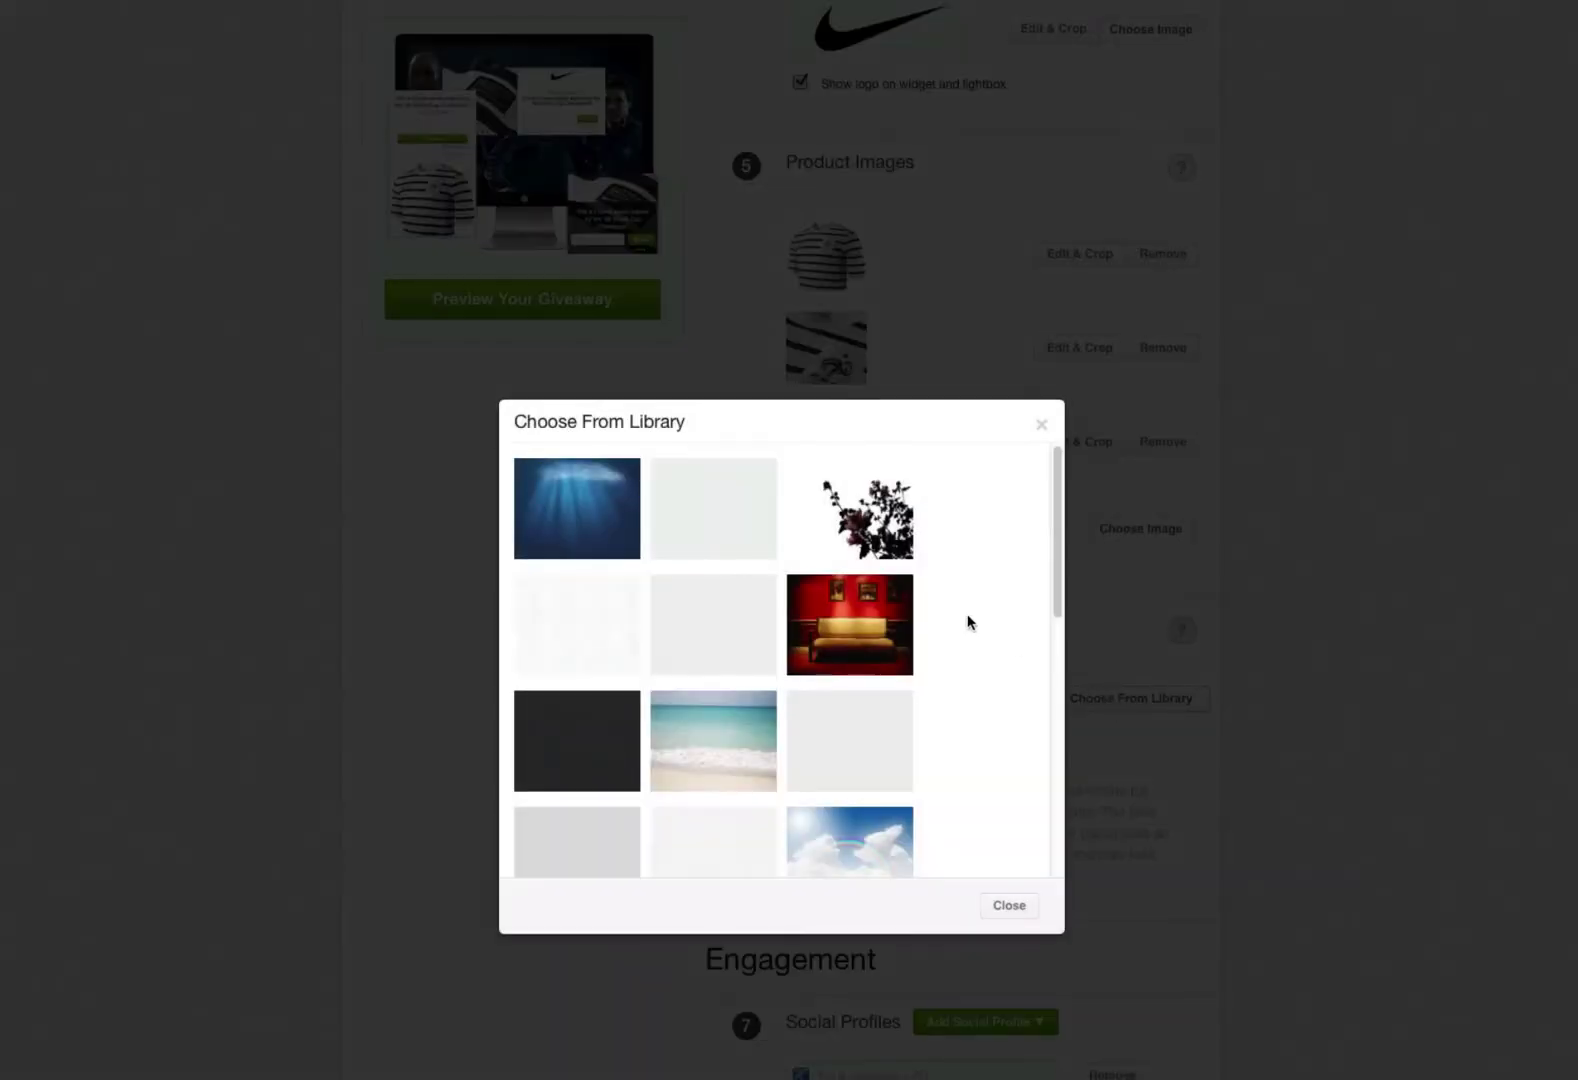
scroll(968, 621, down, 5)
scroll(968, 621, down, 3)
click(1008, 905)
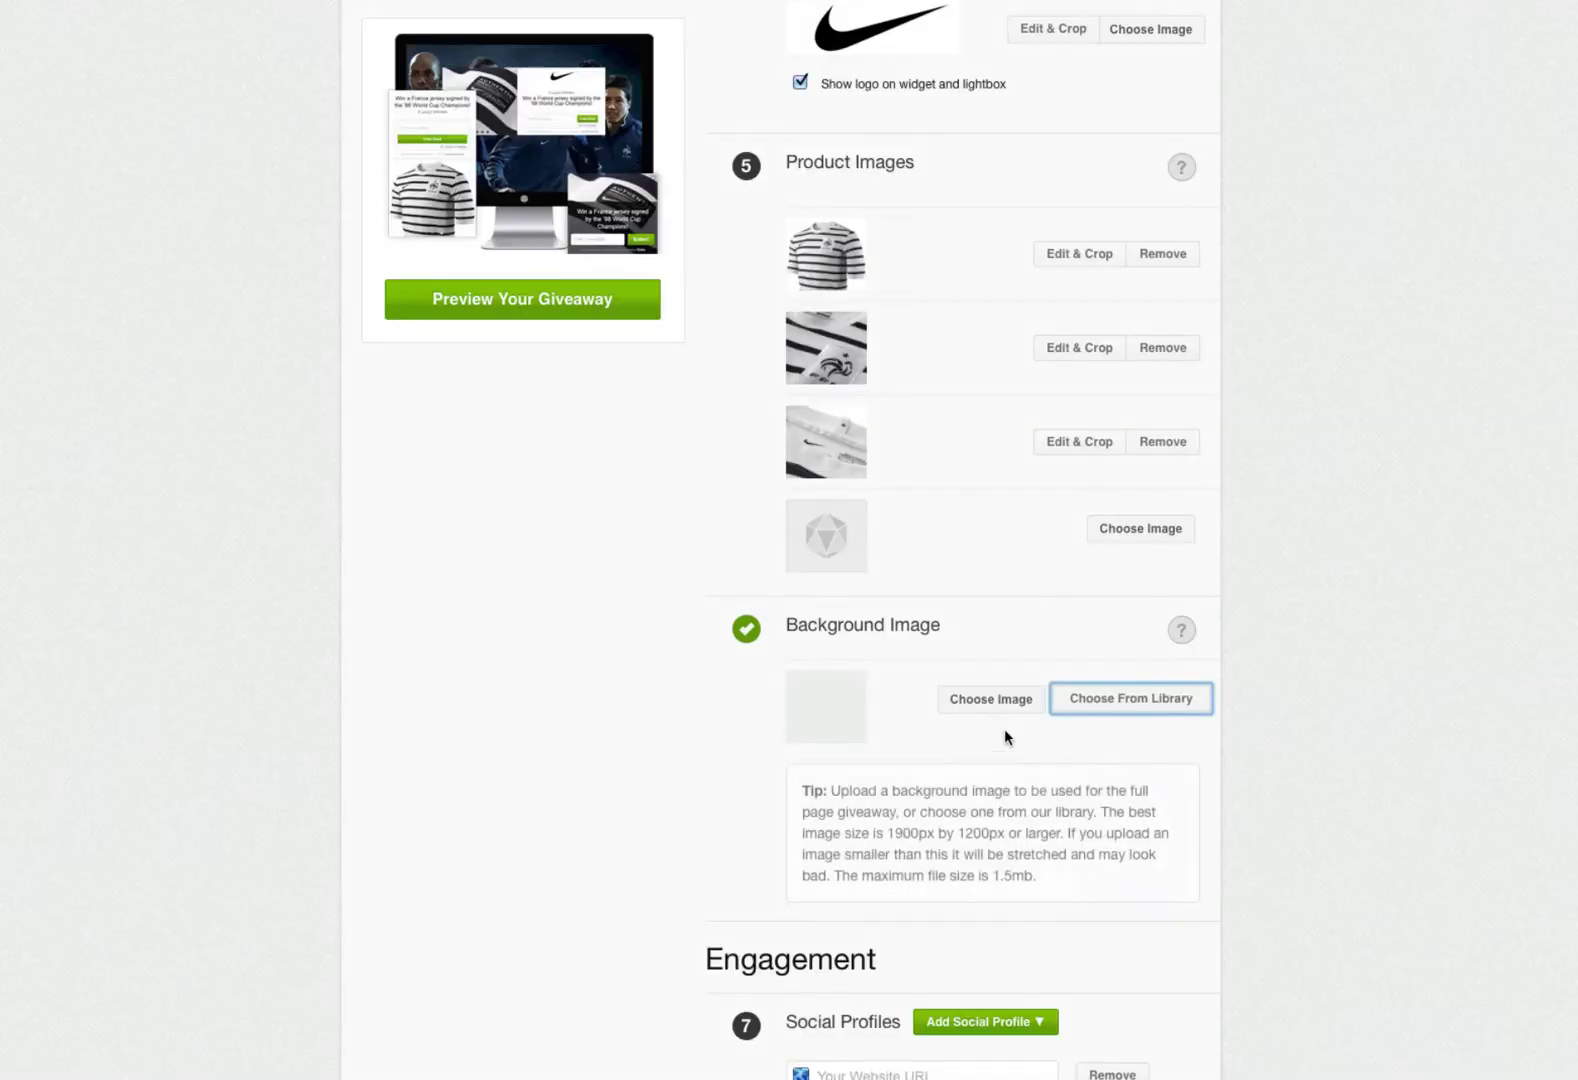
click(987, 698)
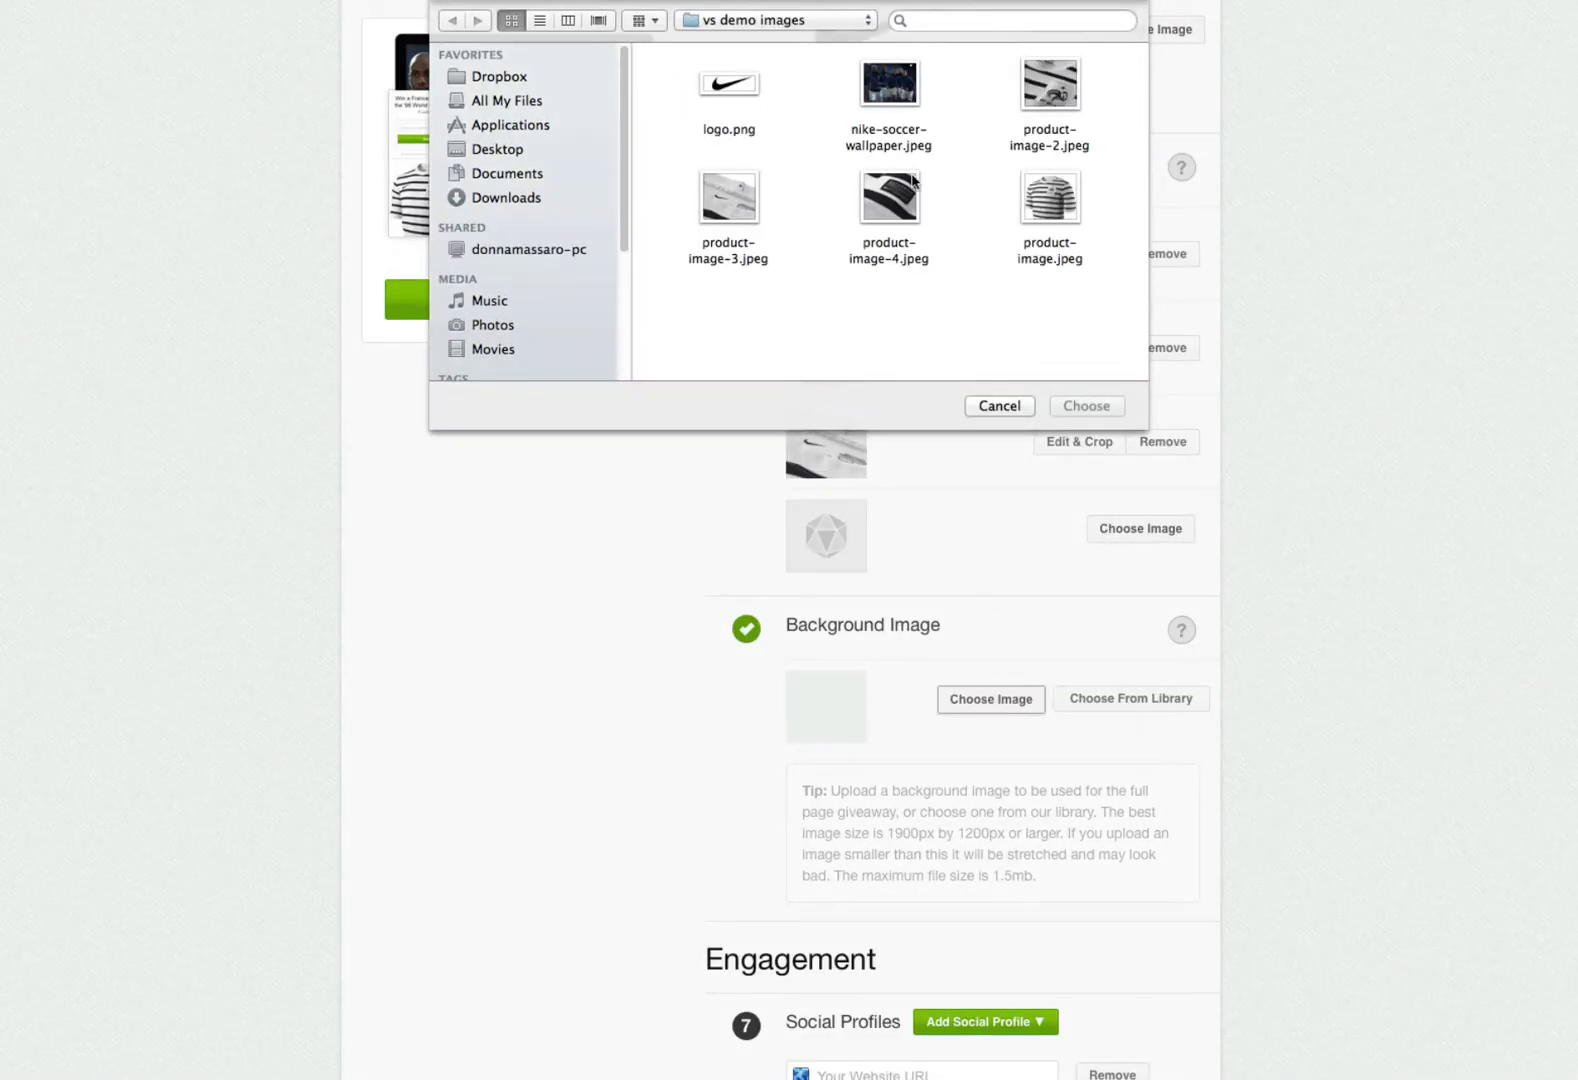
double_click(889, 88)
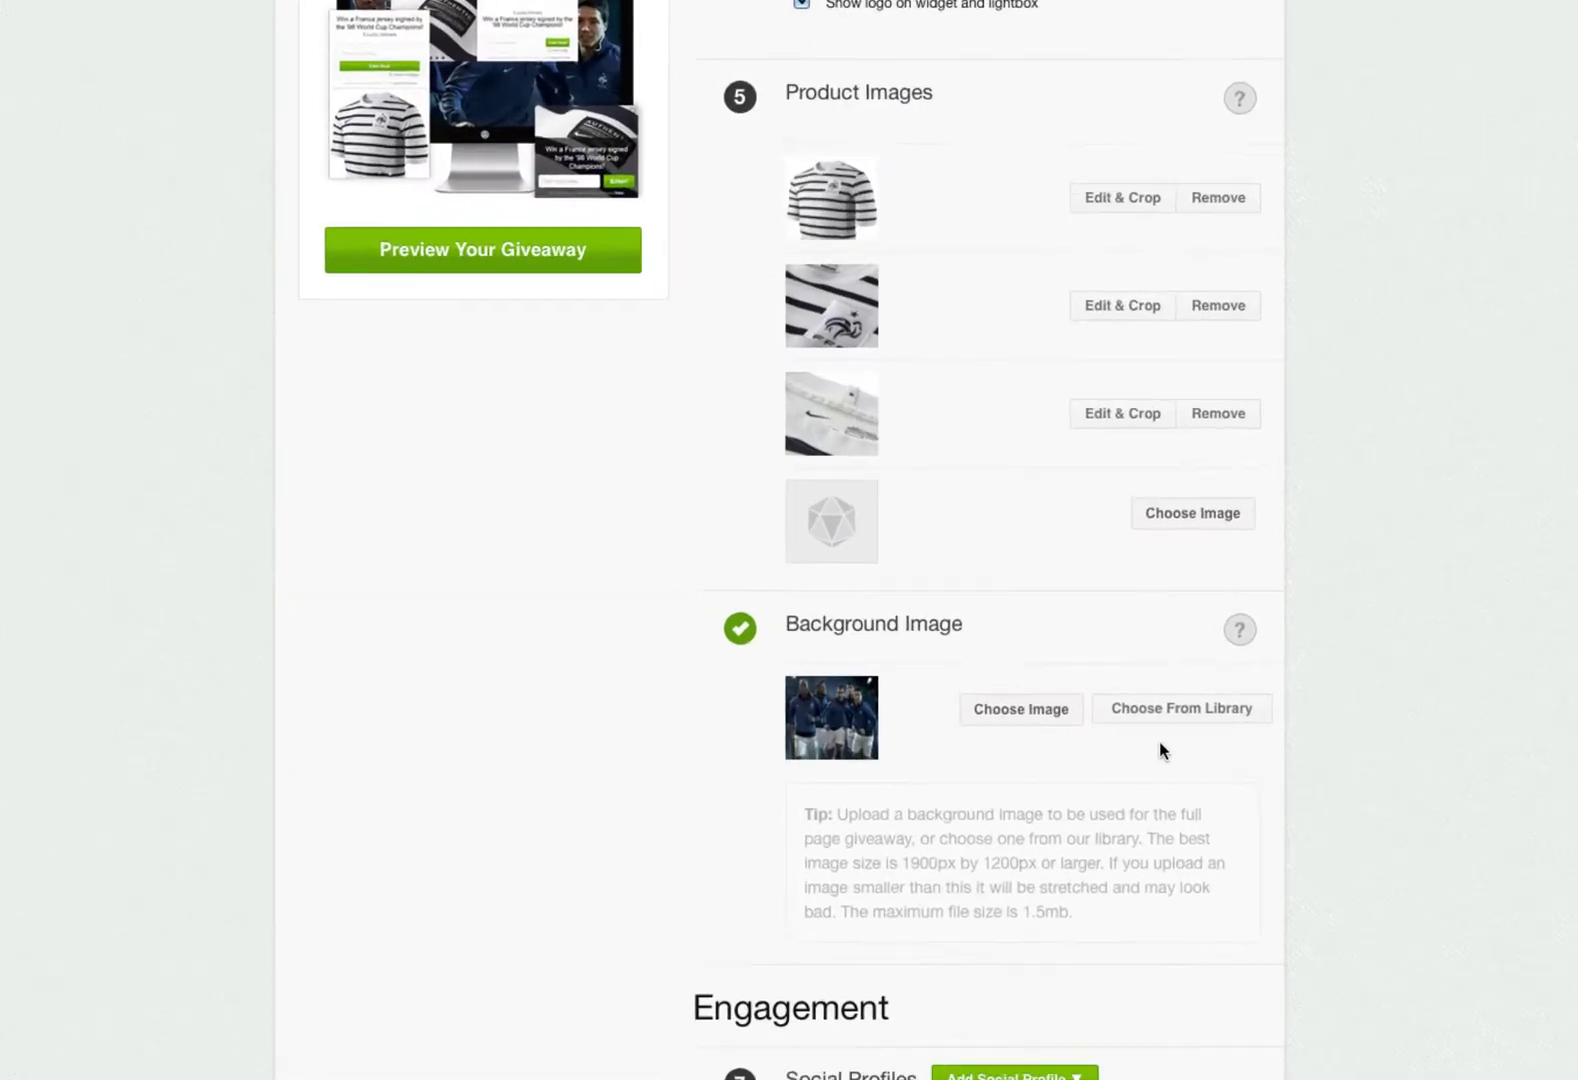
scroll(652, 681, down, 5)
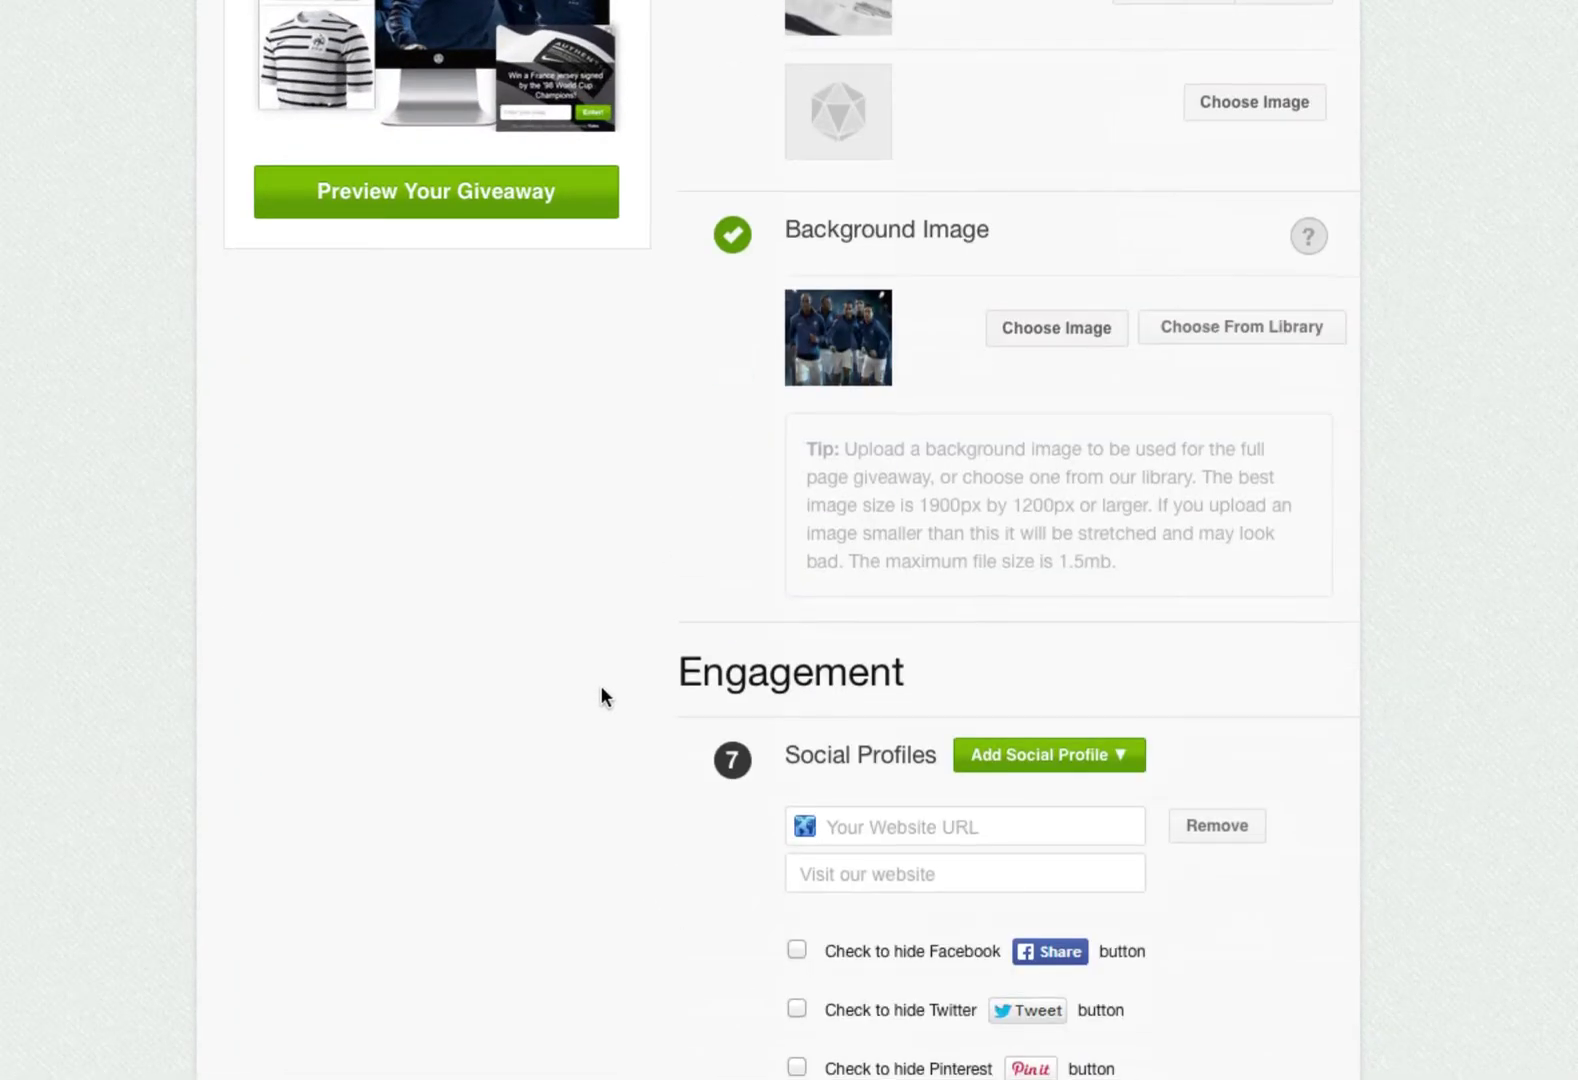
scroll(601, 687, down, 5)
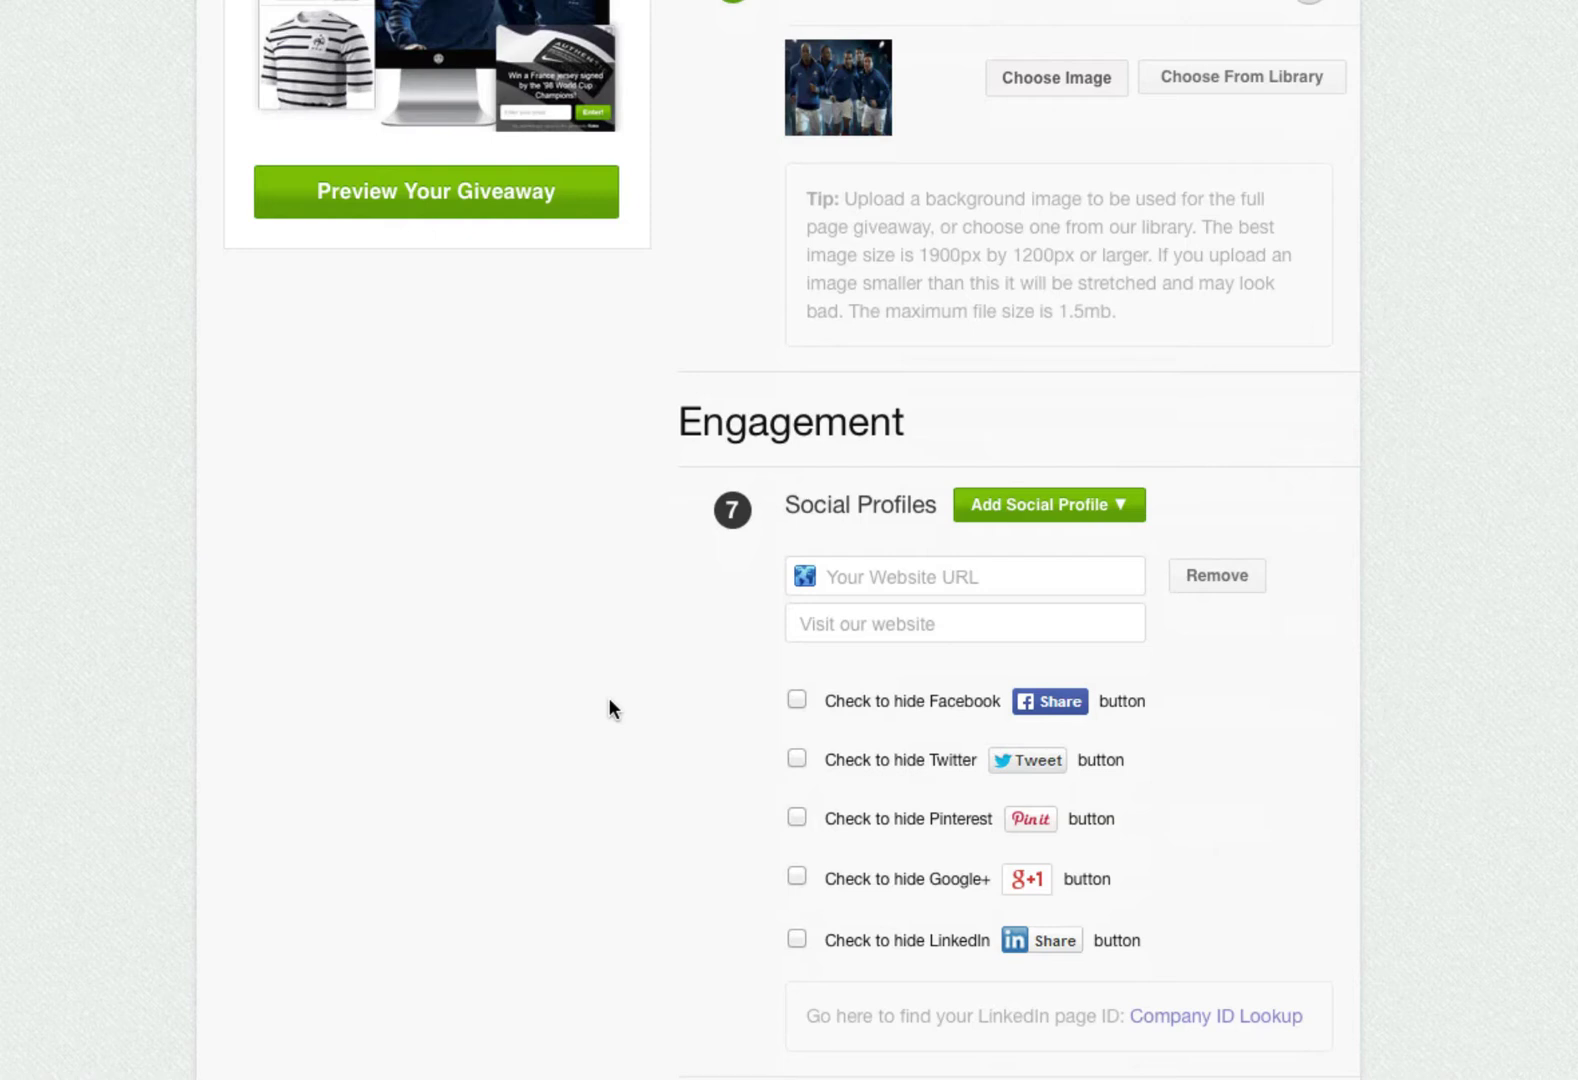
scroll(608, 697, down, 2)
scroll(624, 701, down, 1)
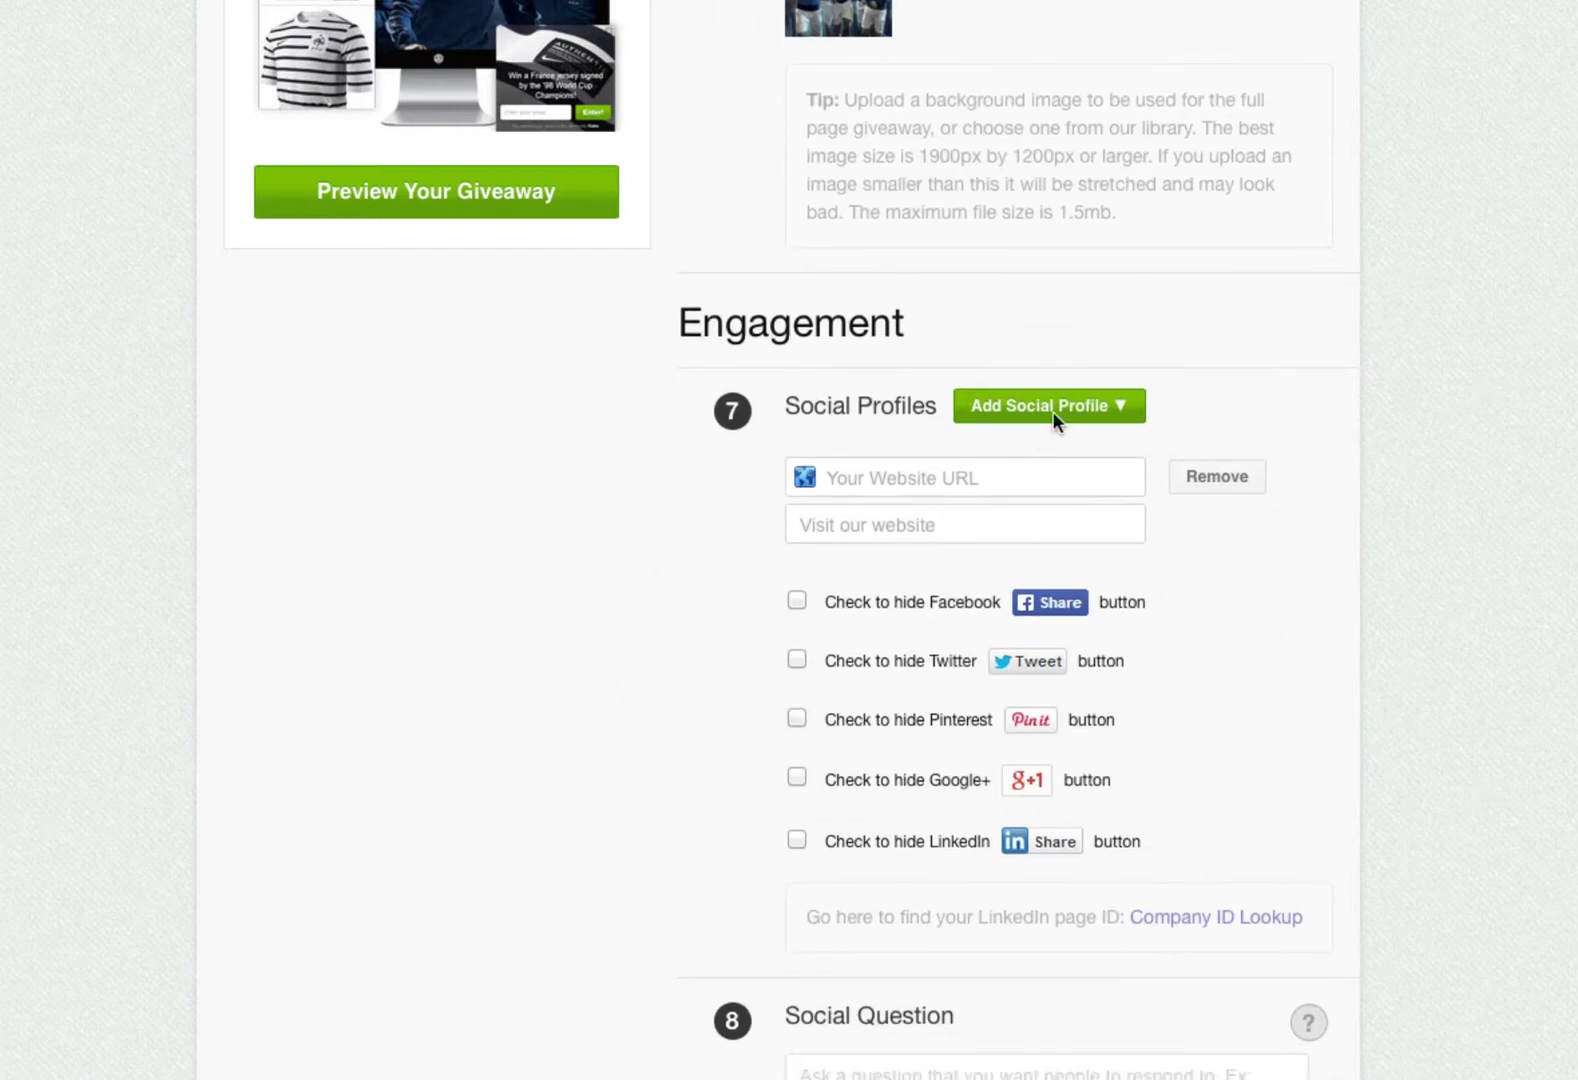
click(1089, 413)
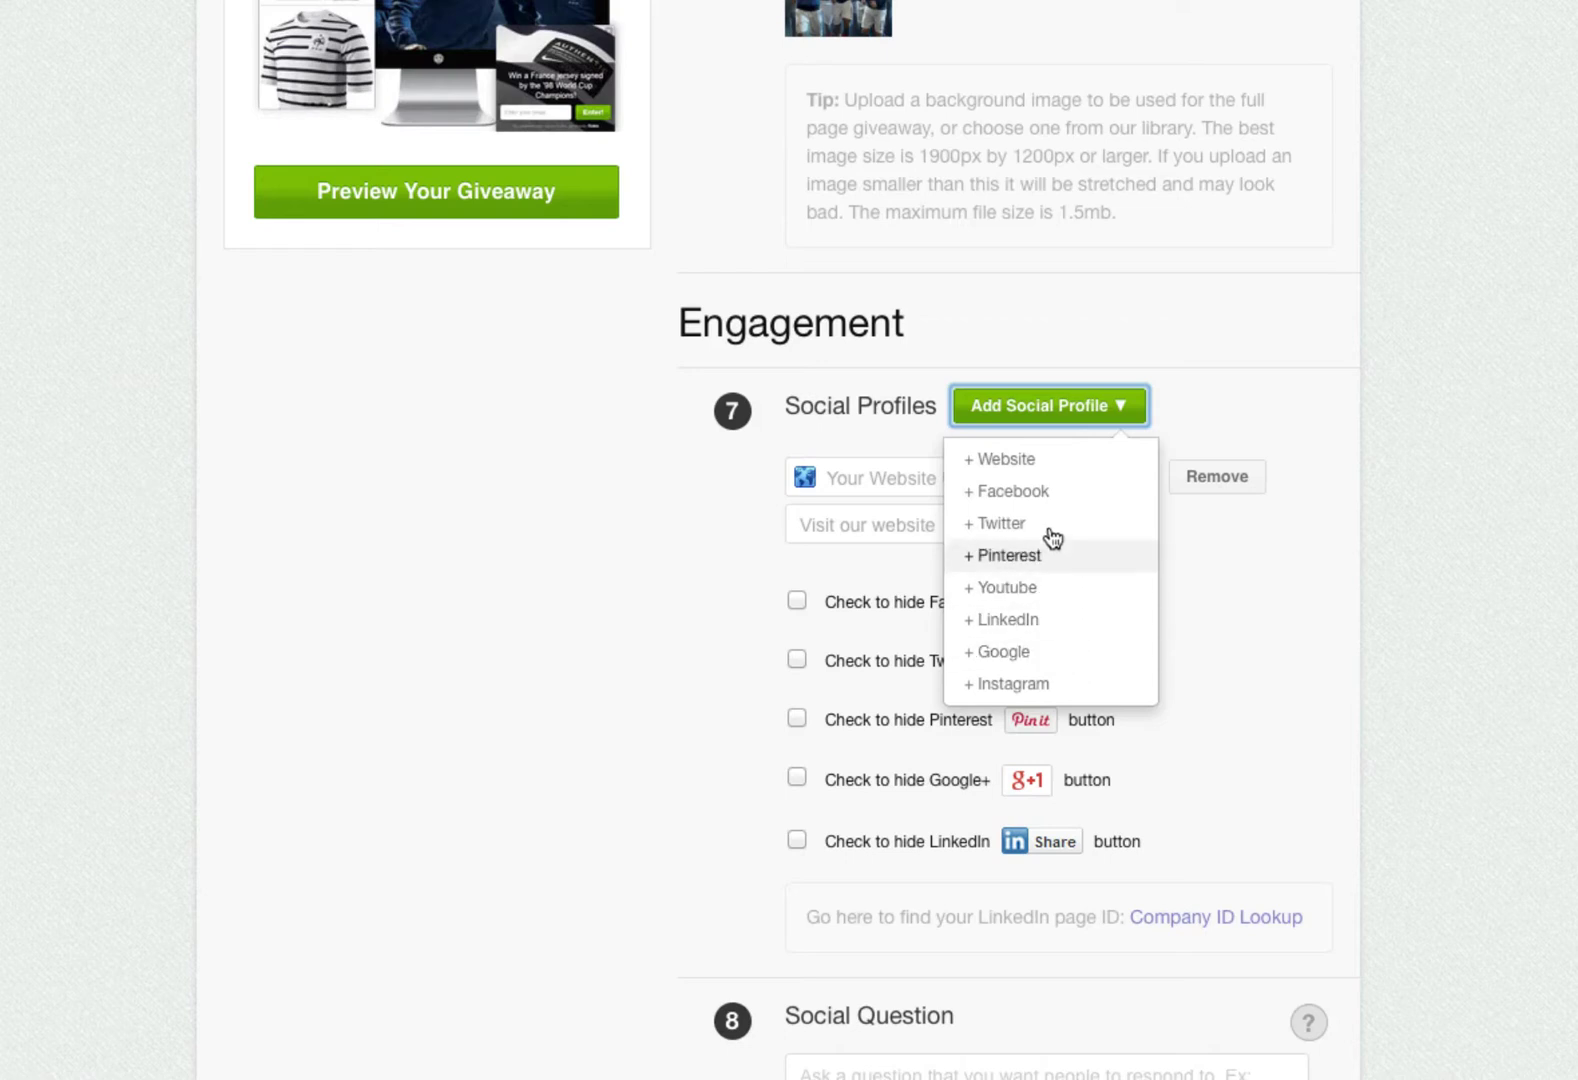
click(1030, 491)
click(1038, 488)
text(http://www.viralsweep.com)
click(1018, 580)
text(http://www.facebook.com/viralsweep)
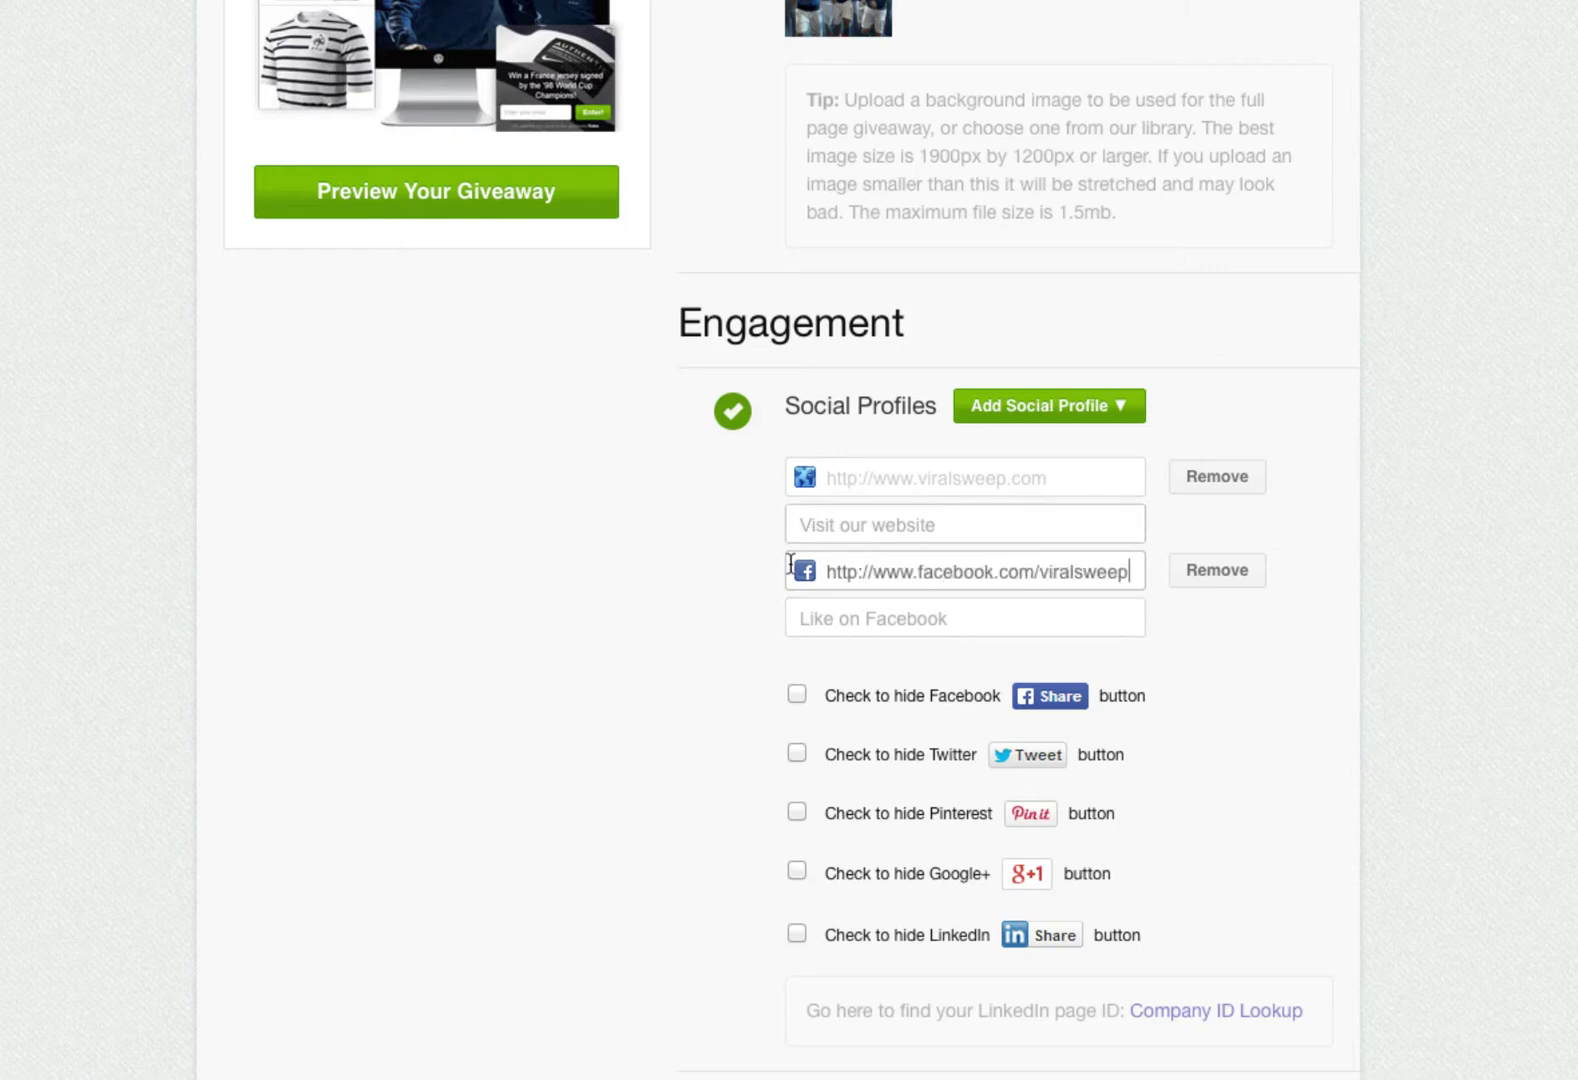
- Set the link texts to 'Like ViralSweep on Facebook' and 'Check out our website'
click(816, 621)
text(Like ViralSweep on)
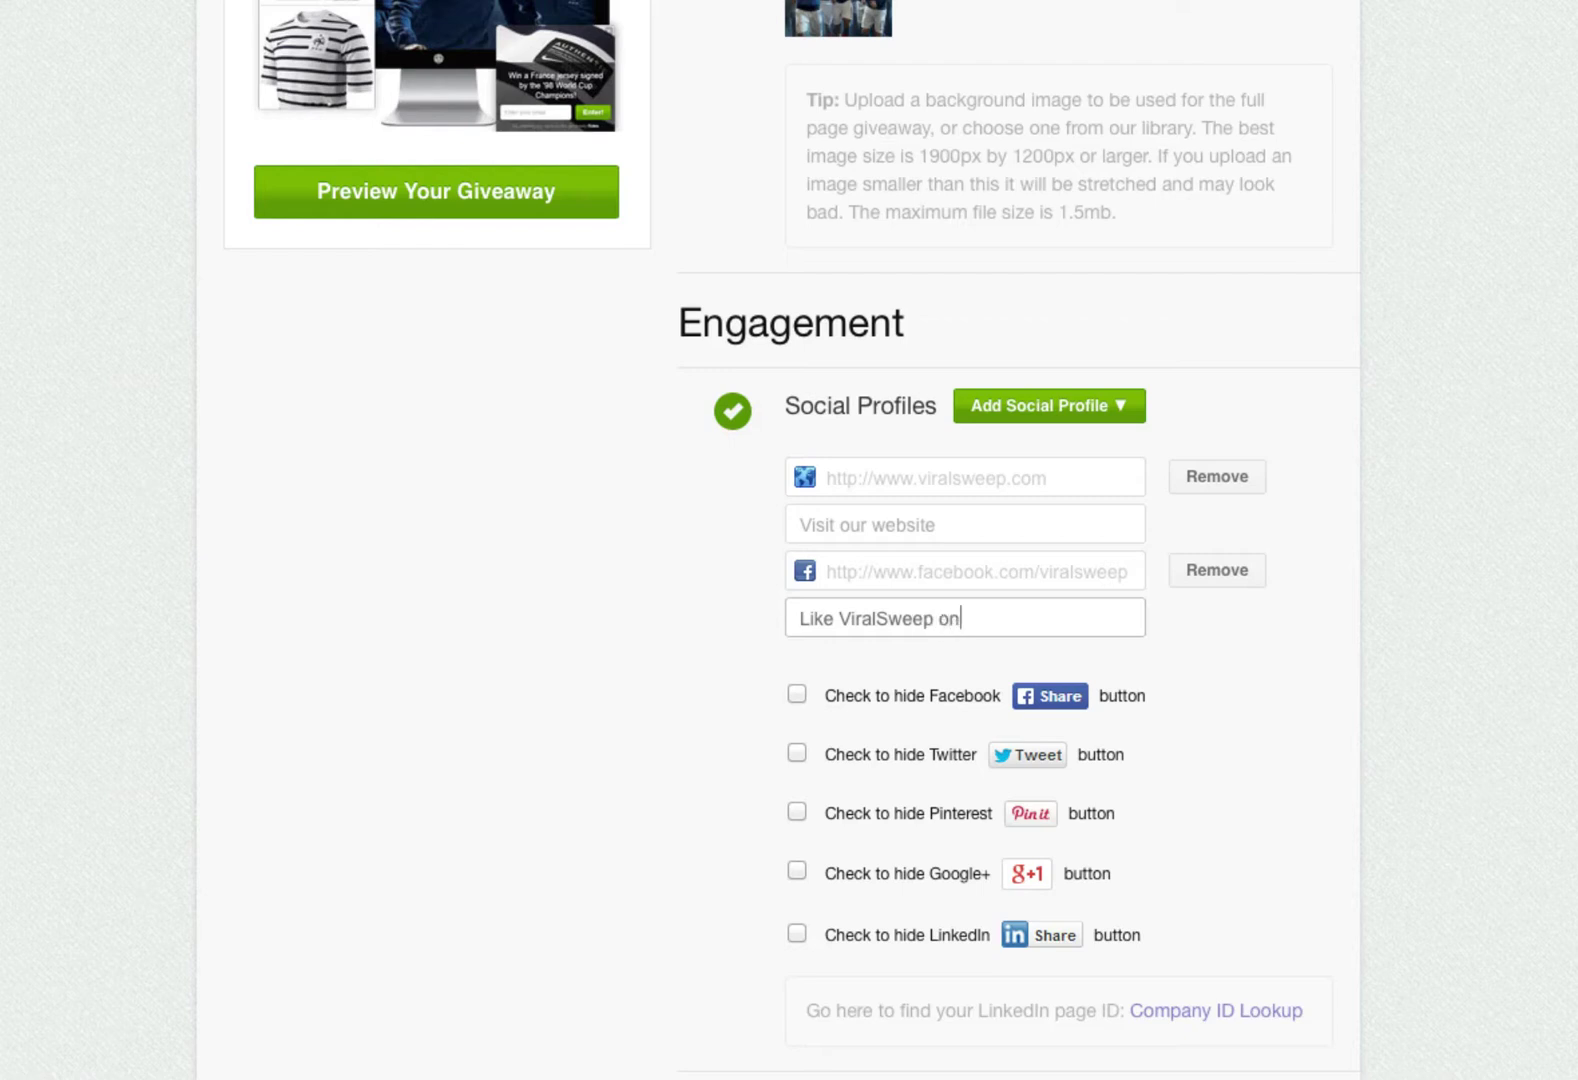
text( Facebook)
click(830, 527)
text(Check out our w)
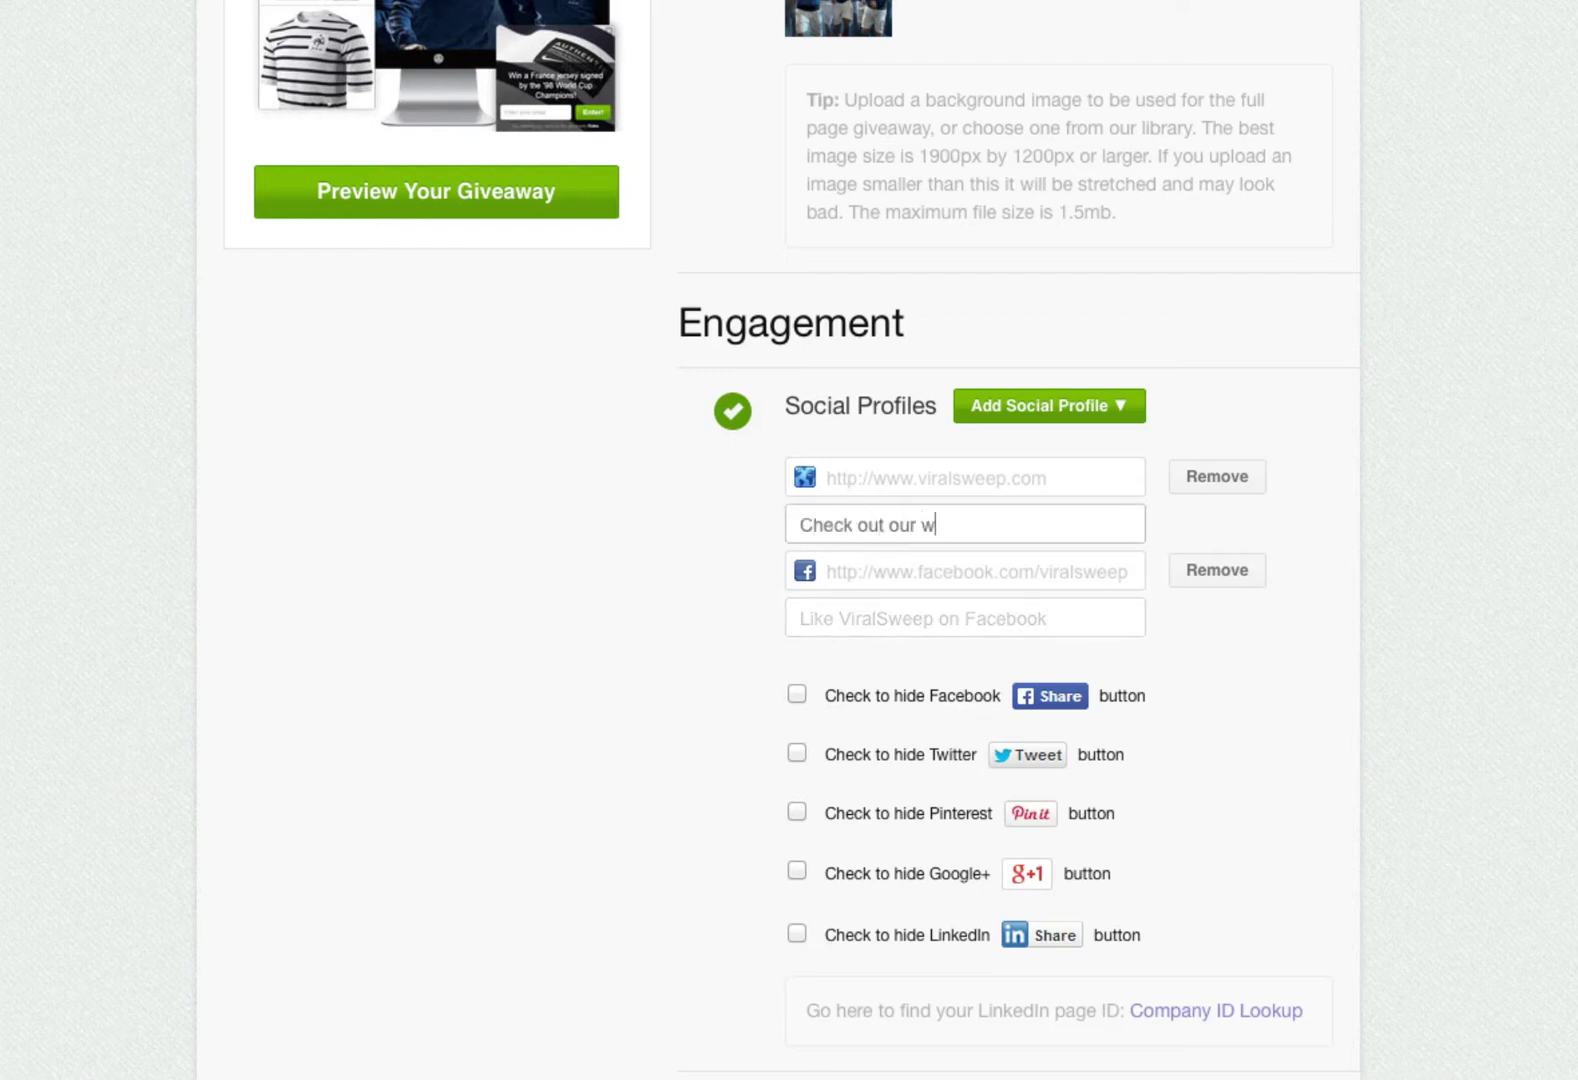
text(ebsite)
click(745, 678)
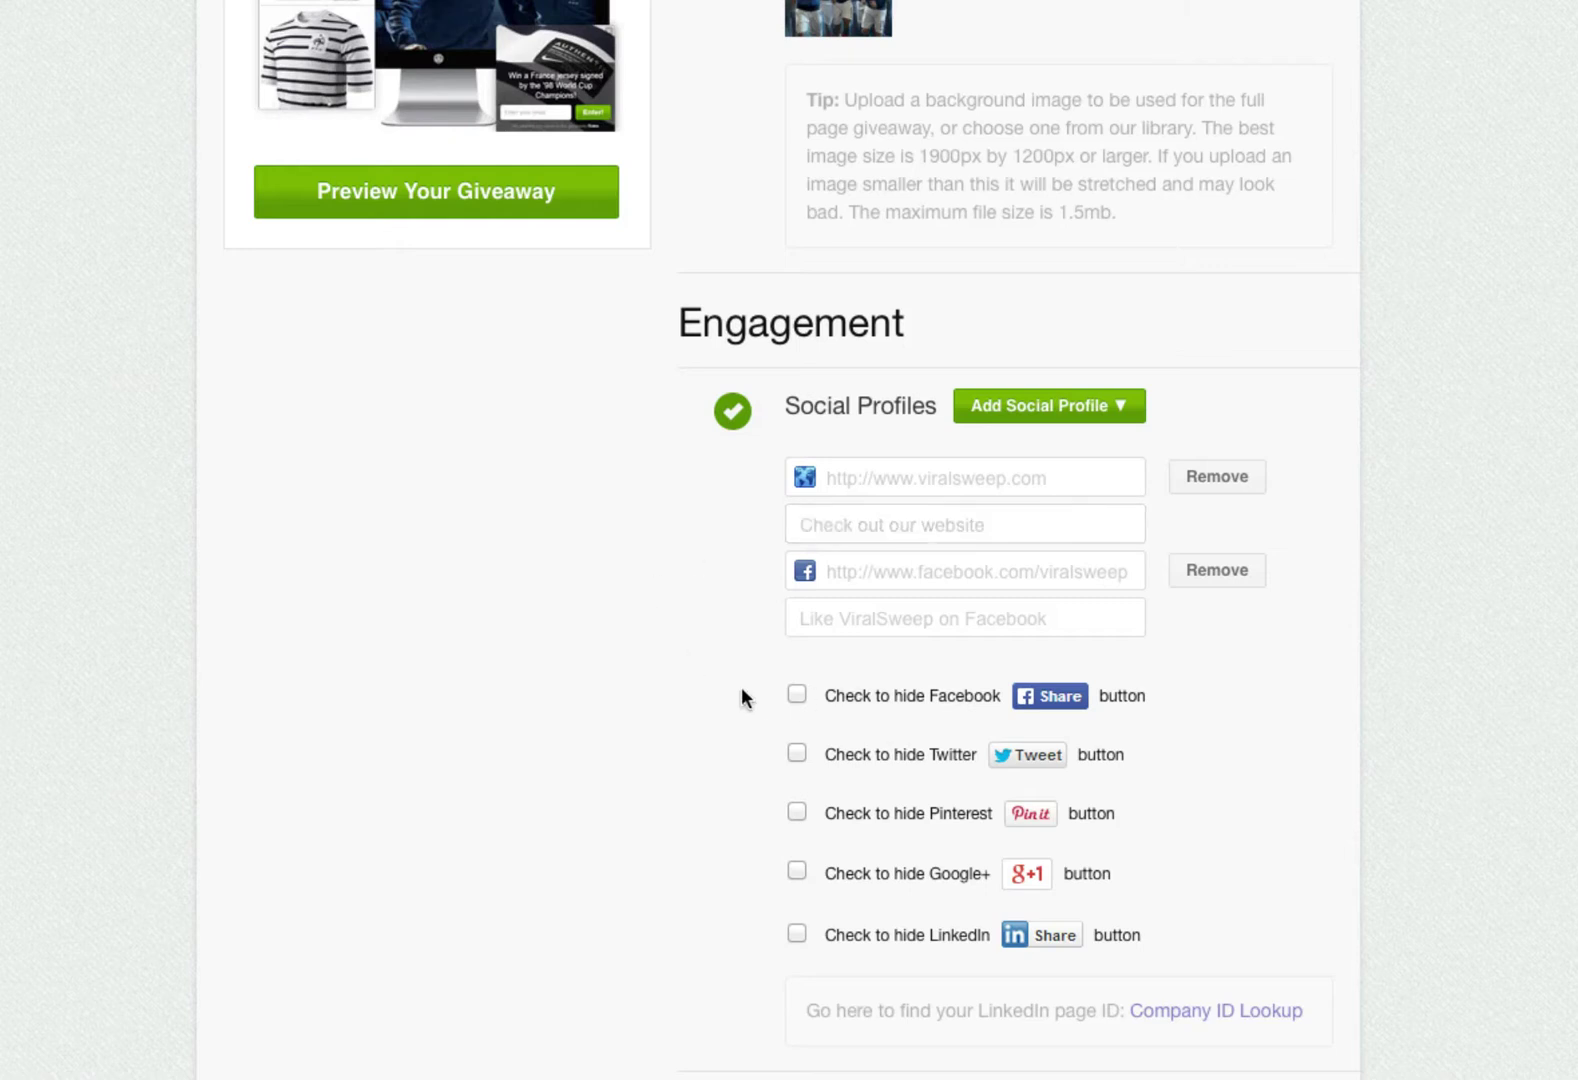
scroll(740, 687, down, 2)
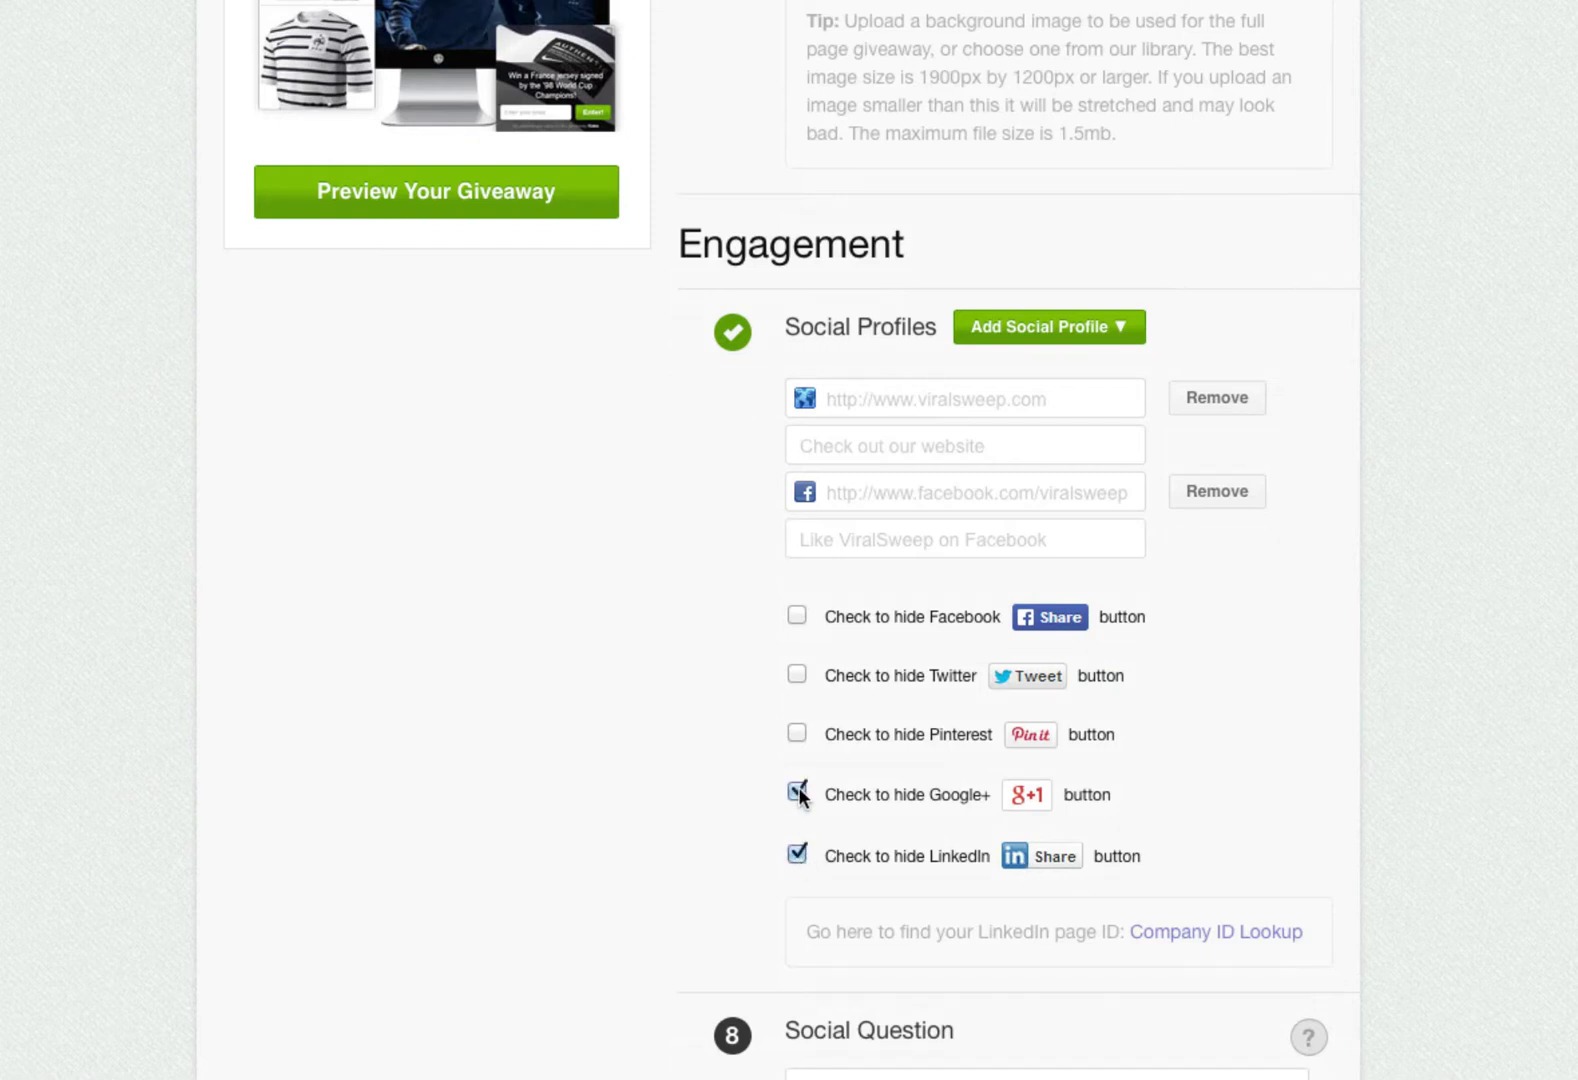
scroll(785, 736, down, 4)
- Replace the social question text with 'Who is your favorite soccer player?'
scroll(671, 722, down, 3)
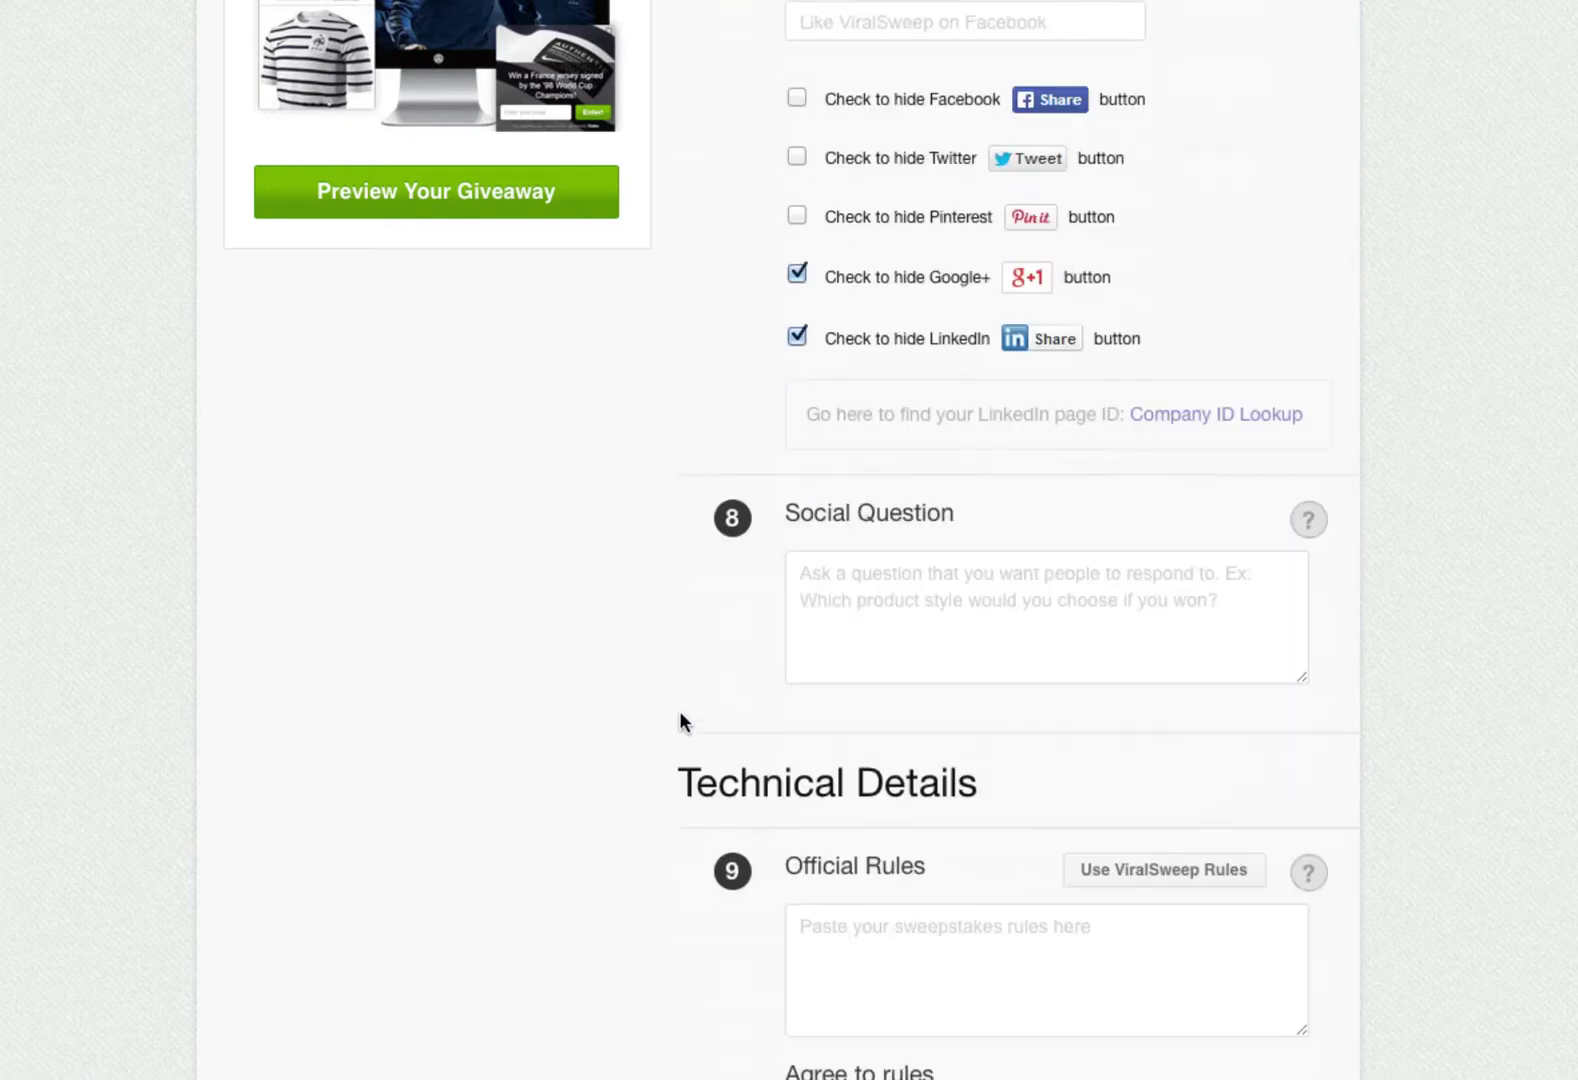
click(1309, 522)
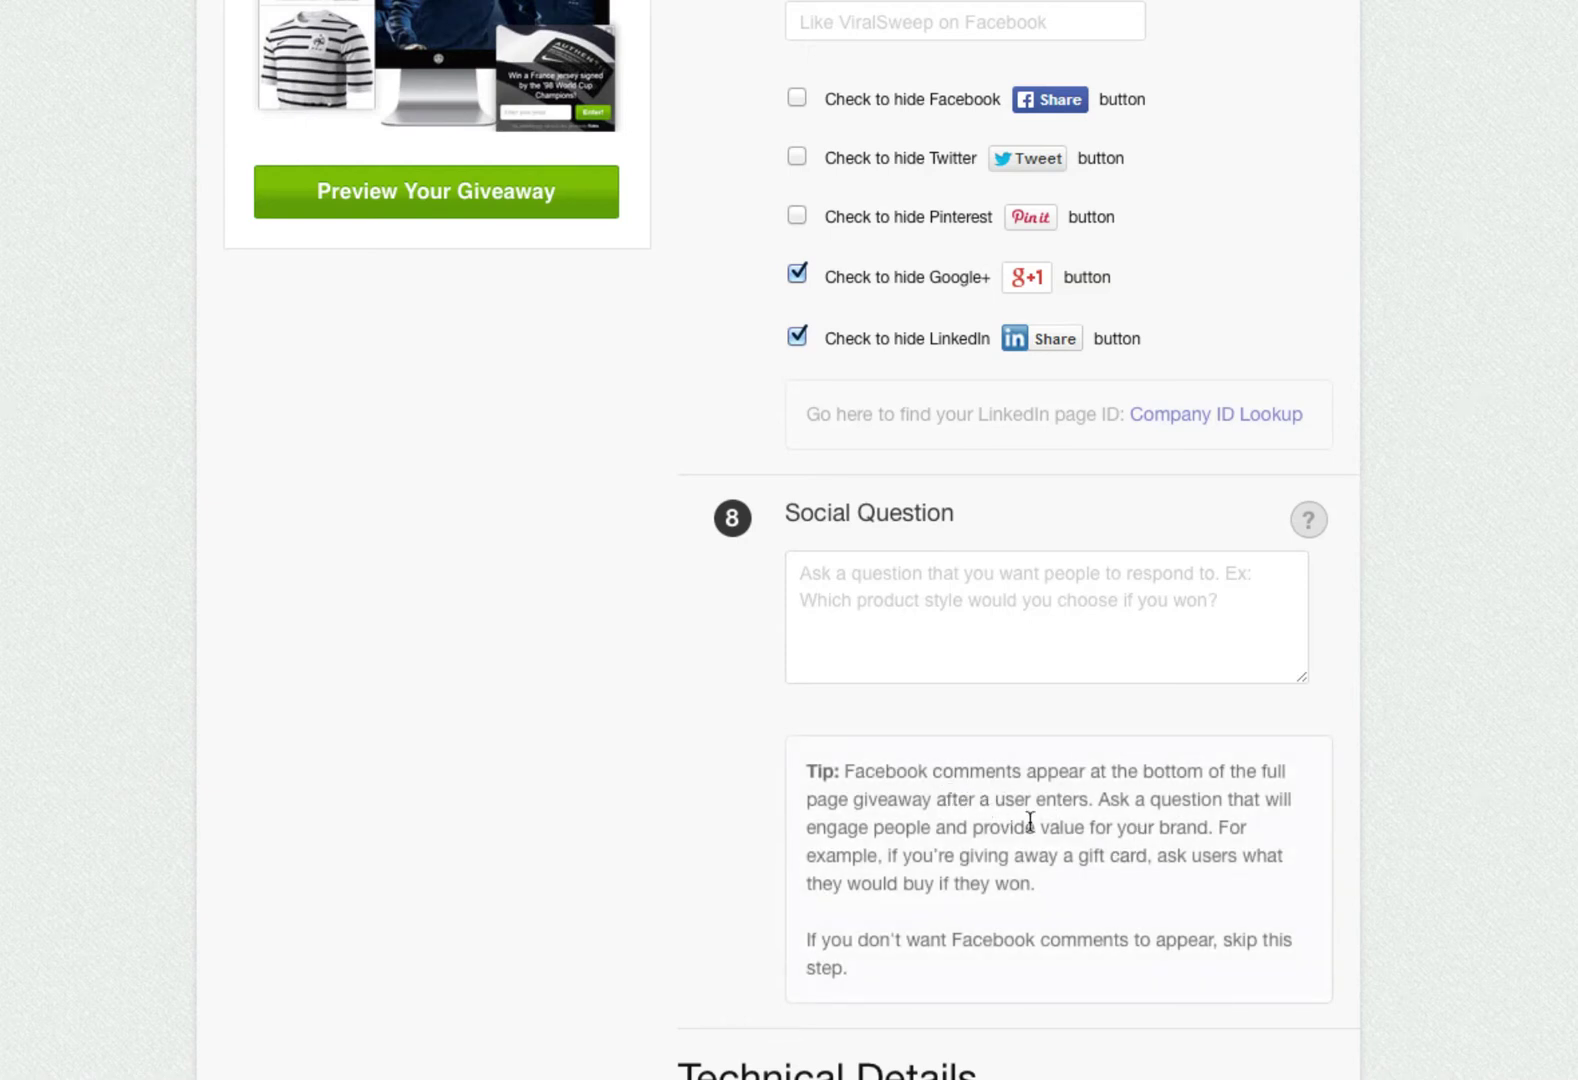
click(1007, 629)
key(ctrl+a)
key(BackSpace)
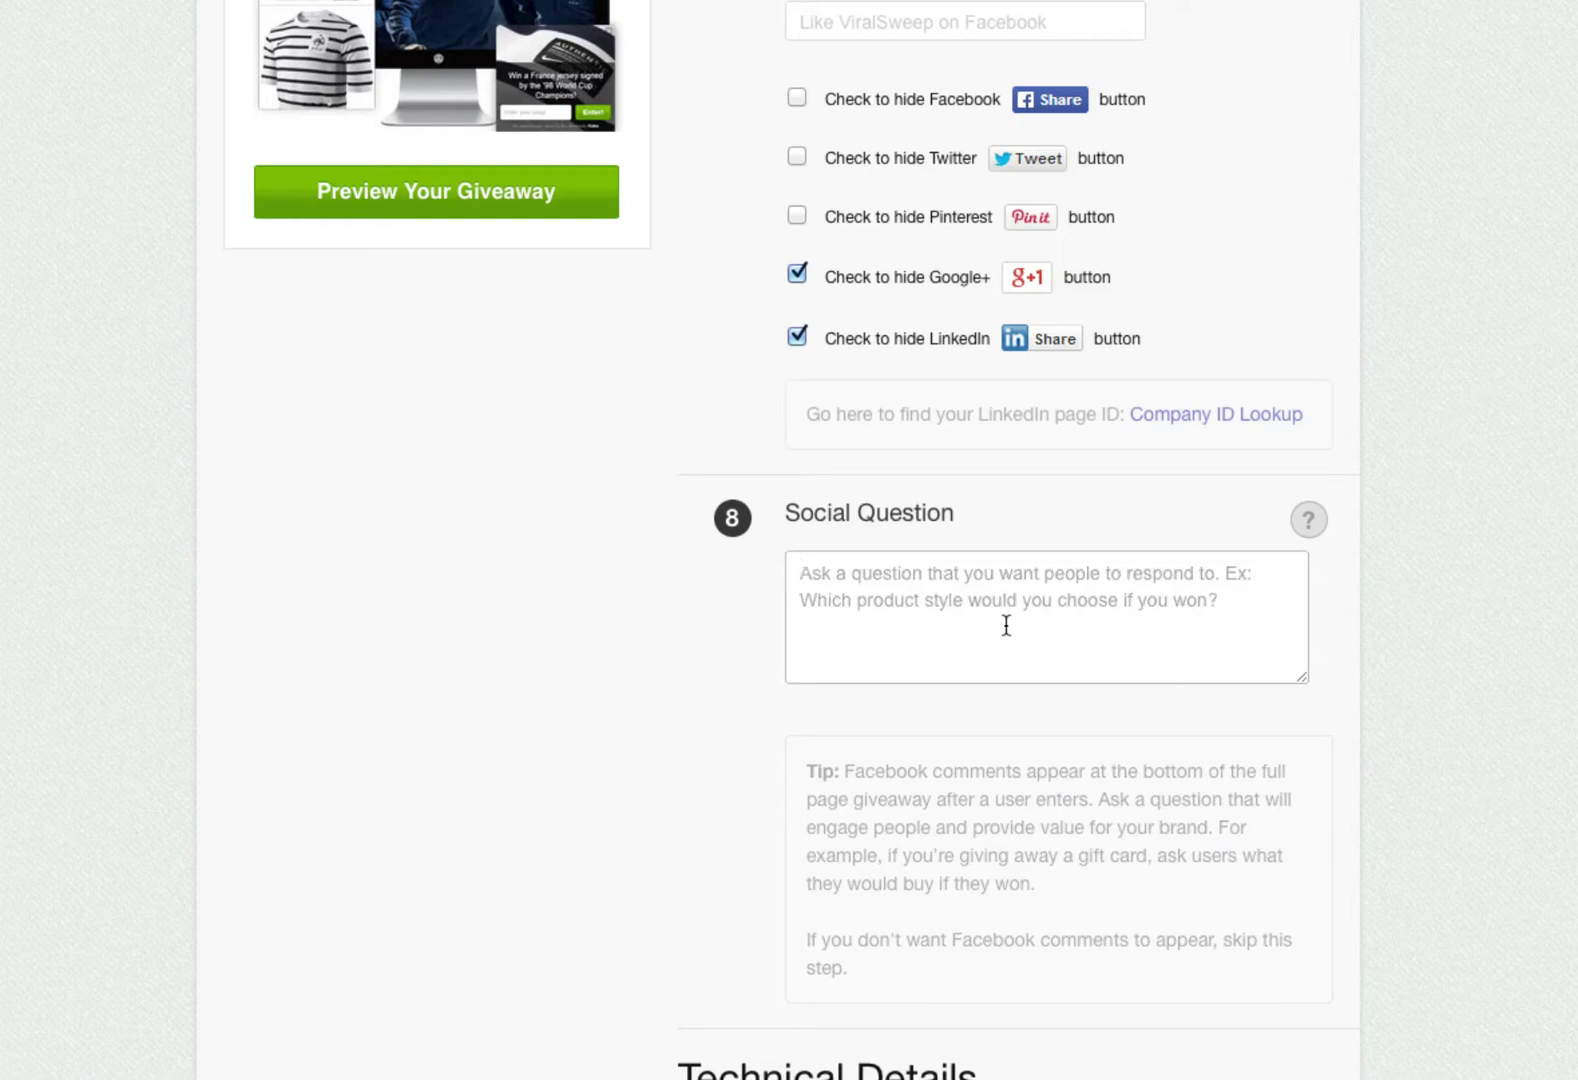
text(Who is your favorite soccer te)
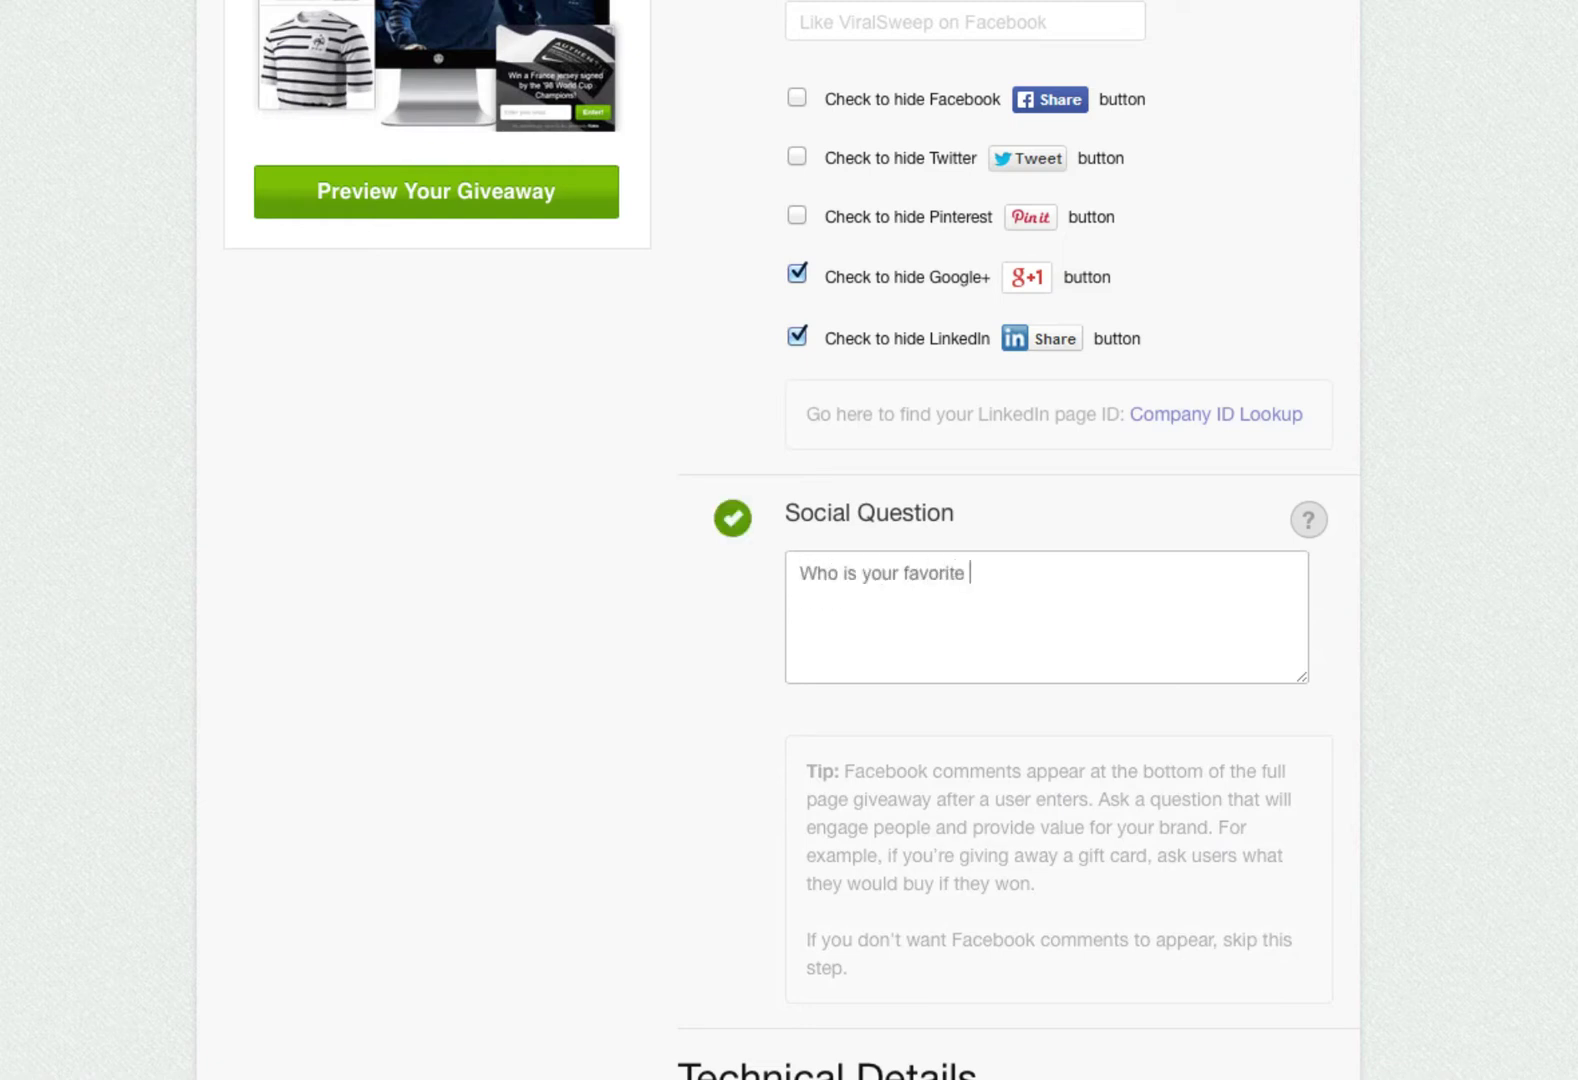
key(BackSpace)
key(BackSpace)
text(player?)
click(694, 632)
scroll(694, 632, down, 4)
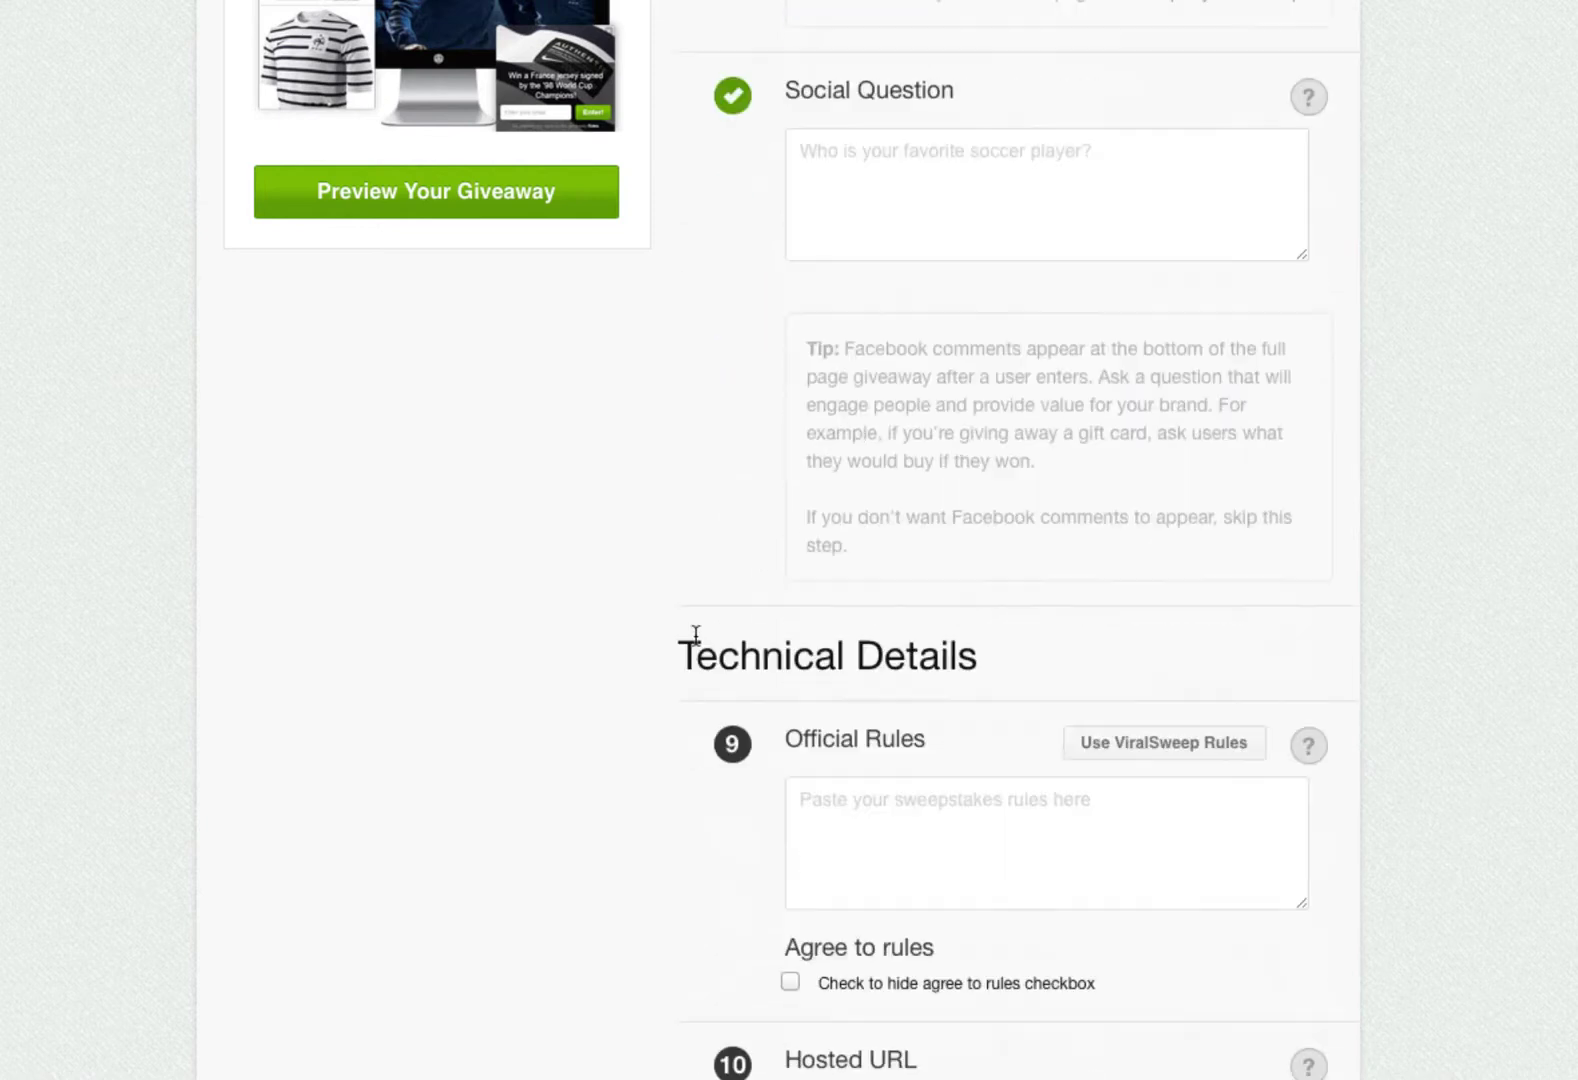
scroll(695, 632, down, 2)
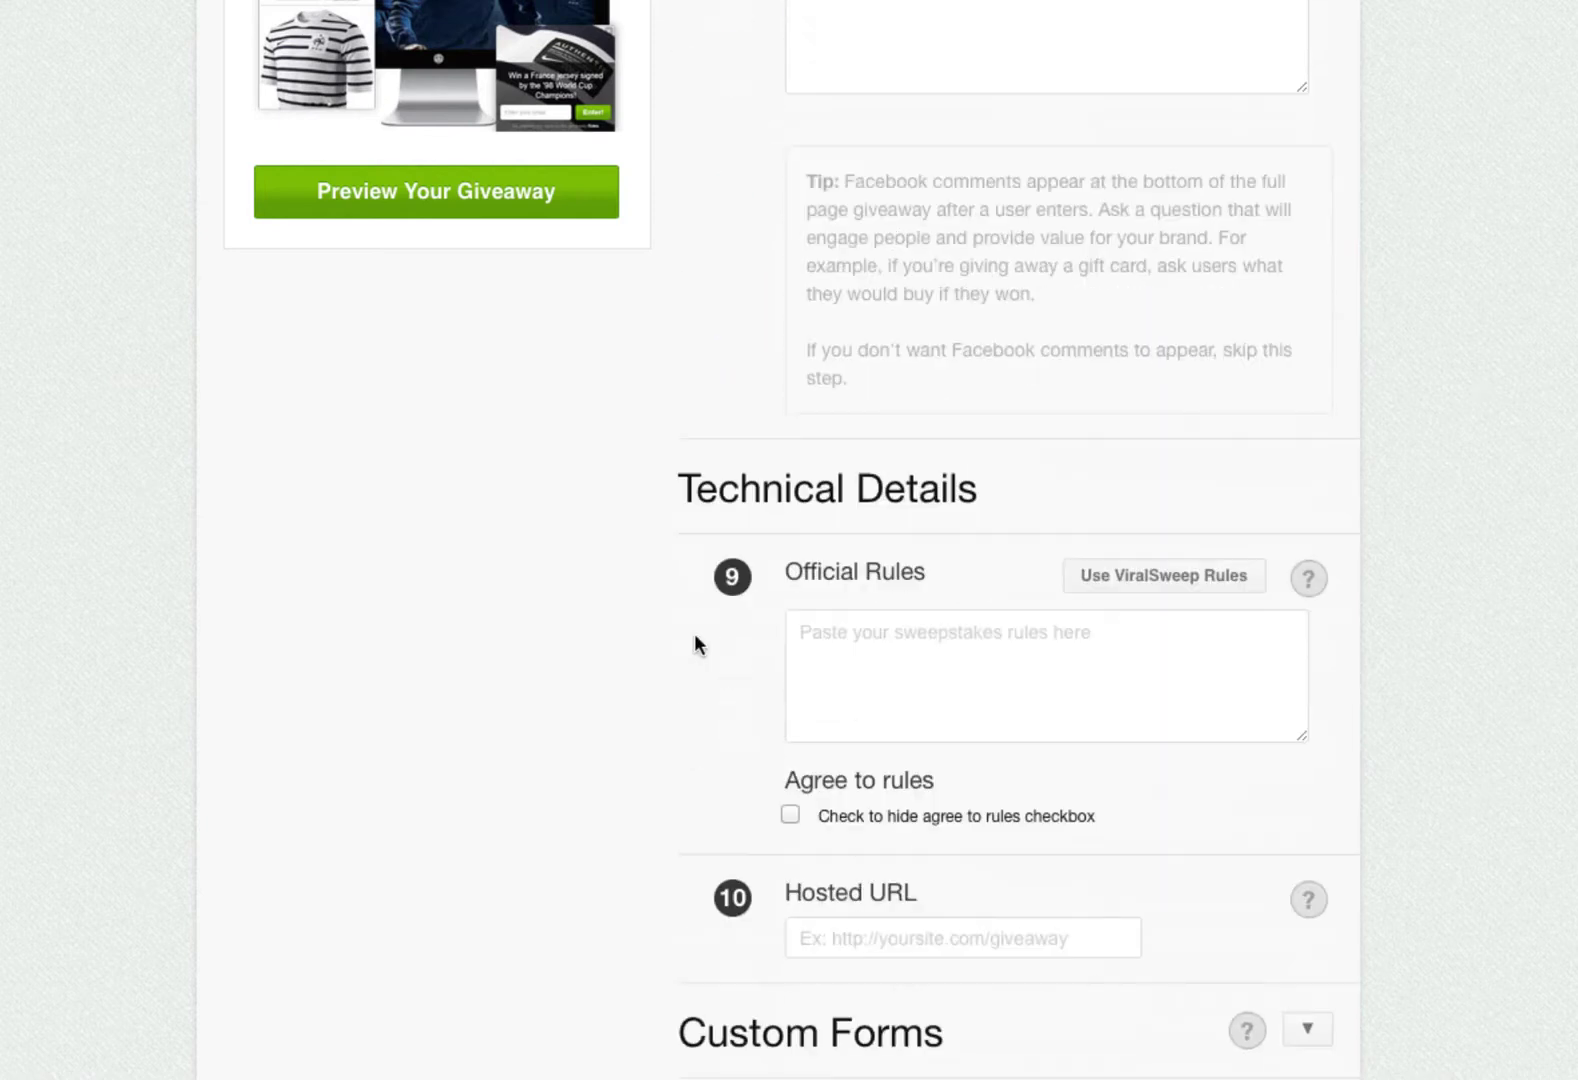
- Generate standard sweepstakes rules with company address 25 Test Street, Test, Test, USA
click(916, 648)
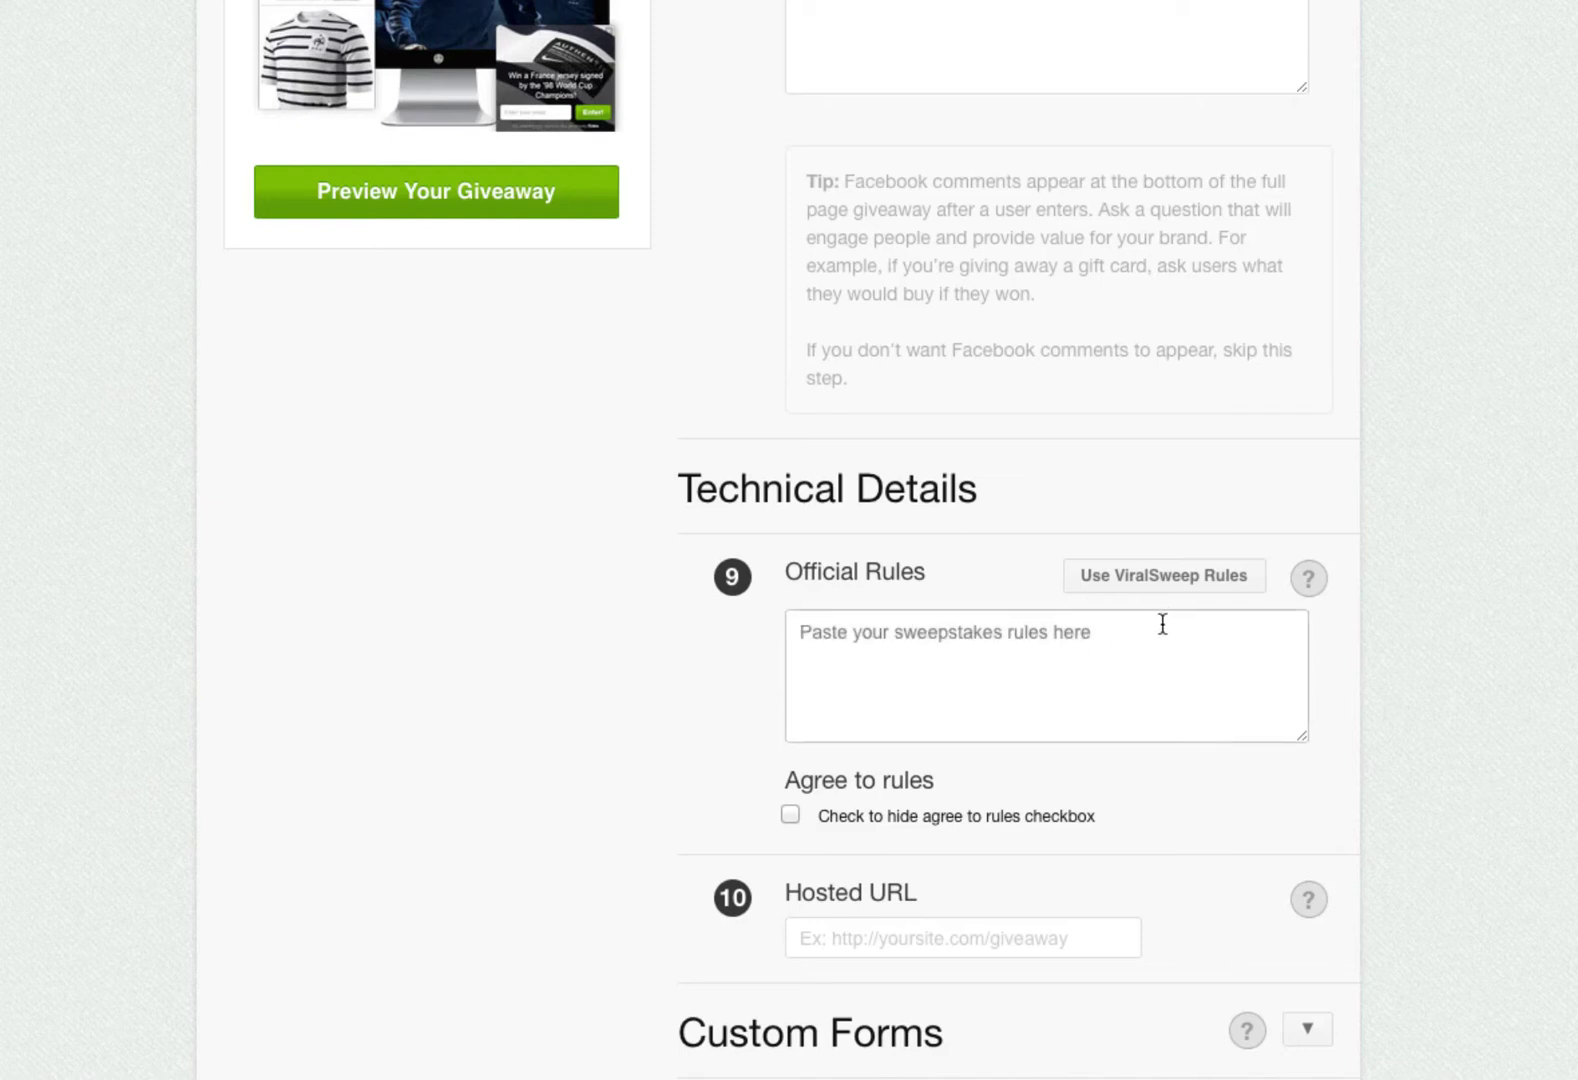
click(1160, 588)
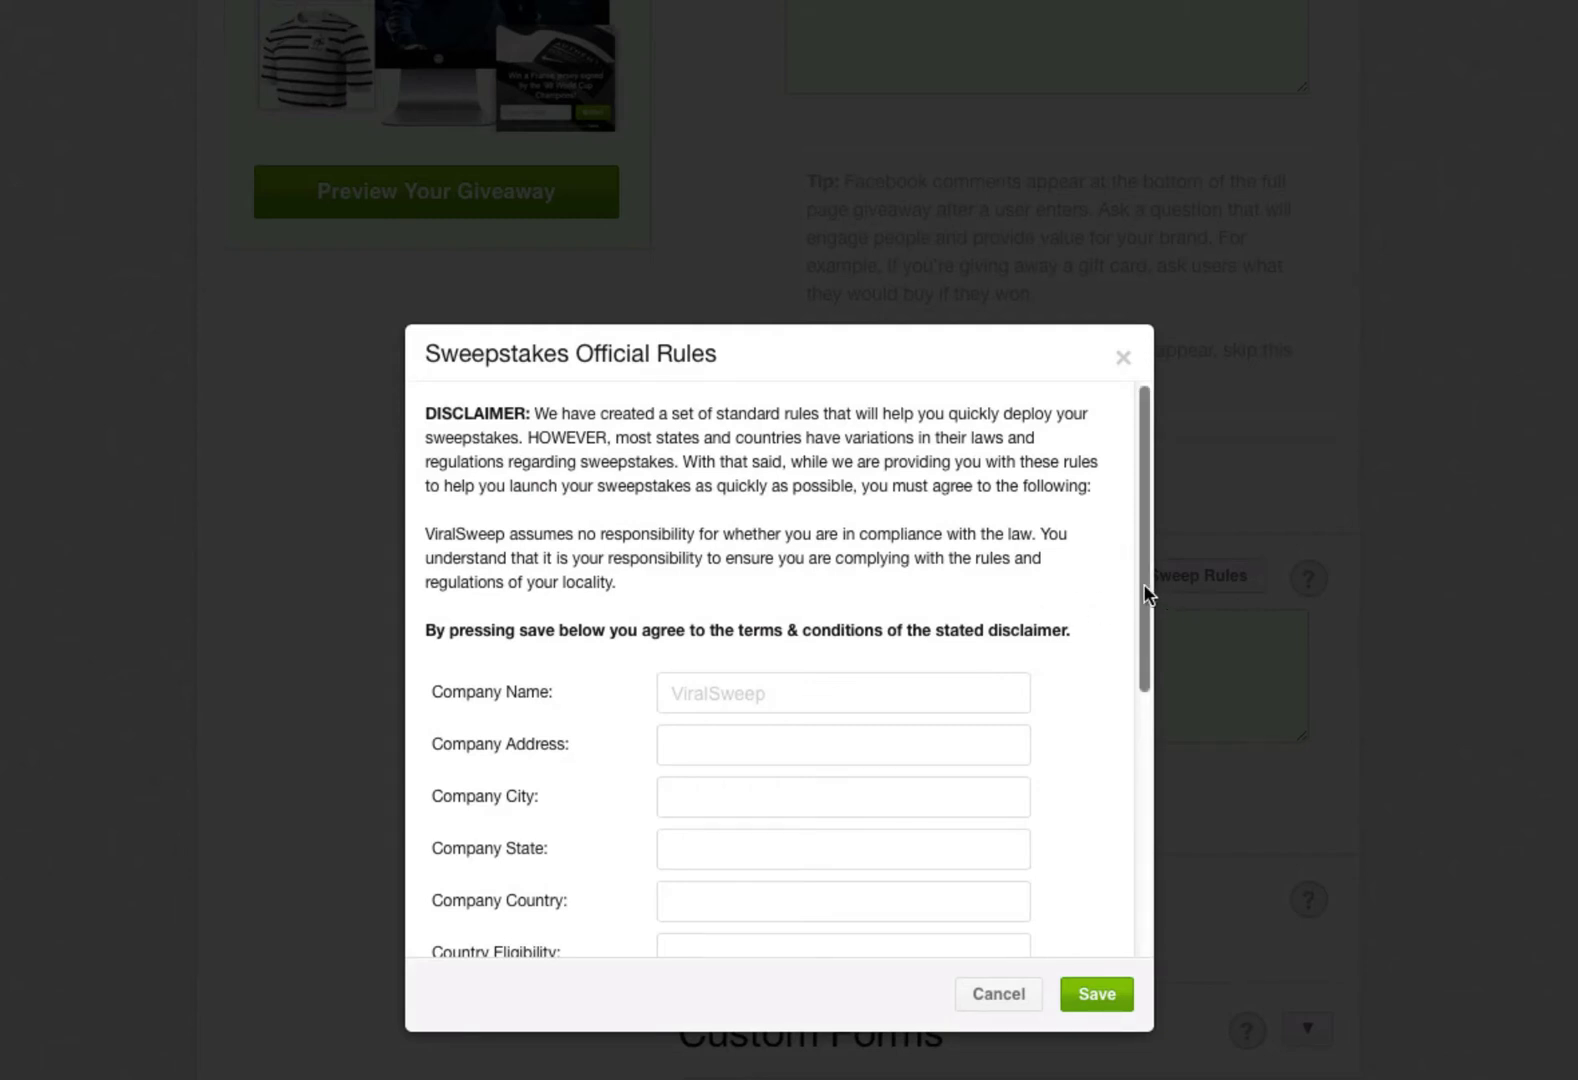
scroll(1145, 592, down, 3)
click(792, 487)
text(25 Test Street)
key(Tab)
text(Test)
key(Tab)
text(Test)
key(Tab)
text(Test)
key(Tab)
text(USA)
scroll(849, 686, down, 2)
- Enter $500 prize value, 'ball and jersey', the contact e-mail and viralsweep.com/privacy, then save
click(755, 691)
text($500)
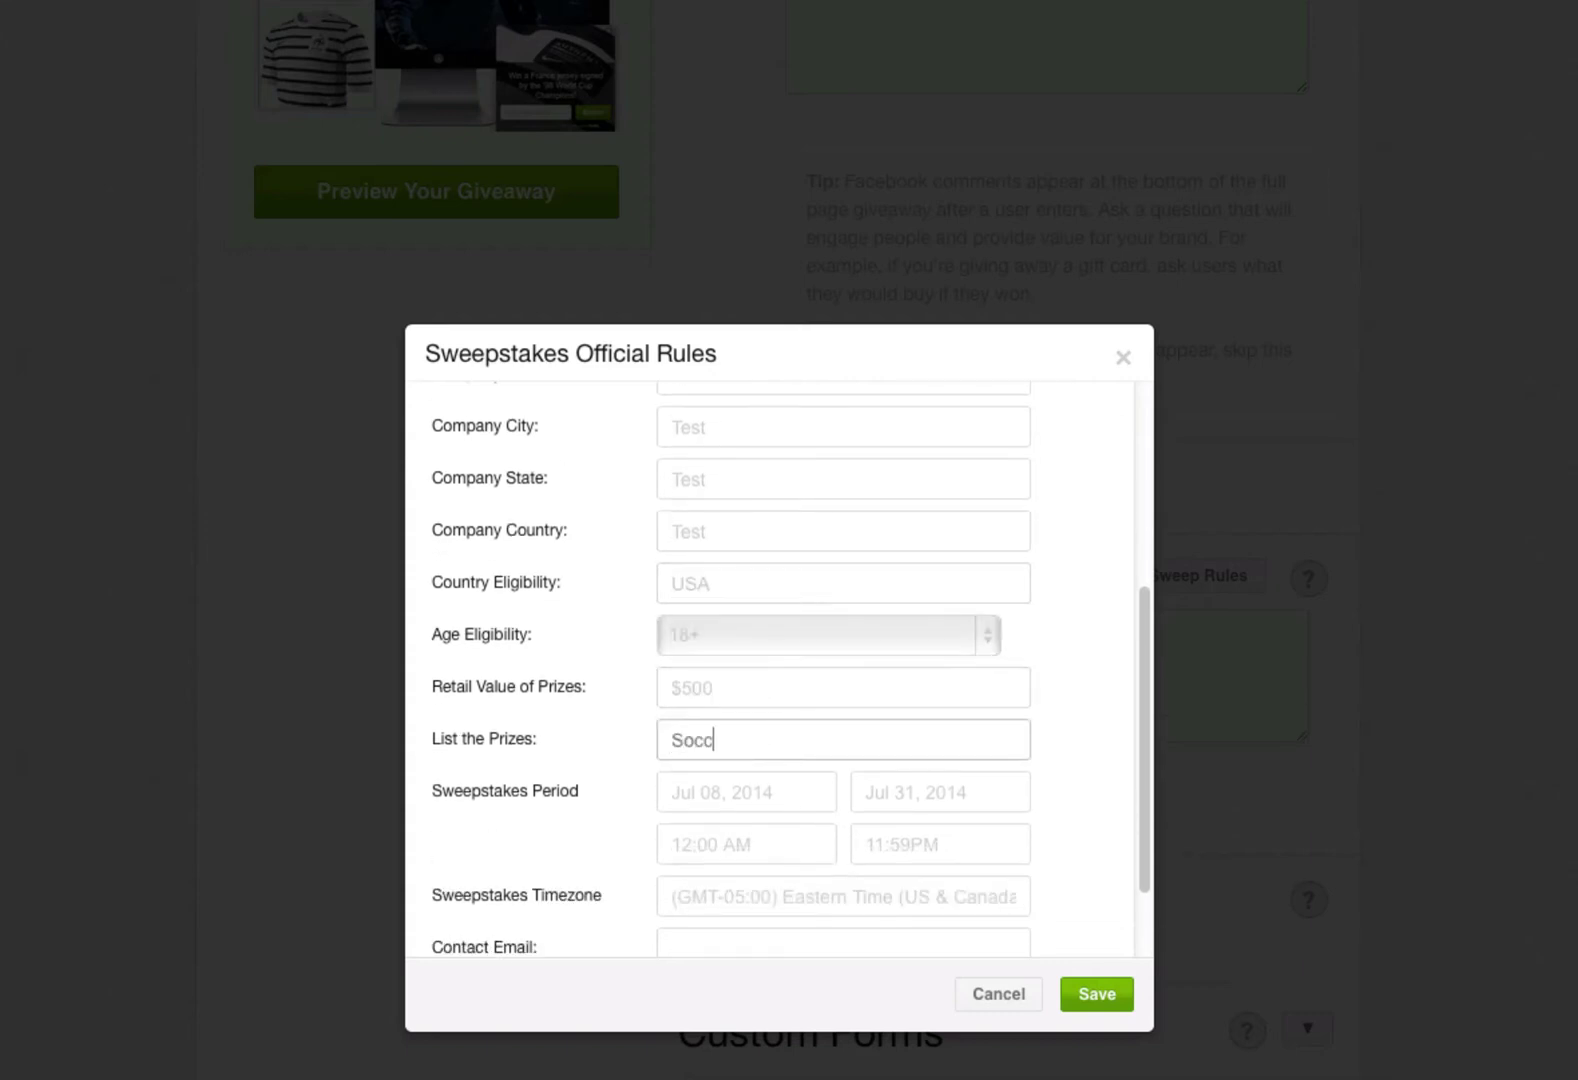
text(ball and jersey)
scroll(807, 803, down, 2)
click(800, 837)
key(Tab)
text(viralsweep.com/privacy)
click(1099, 994)
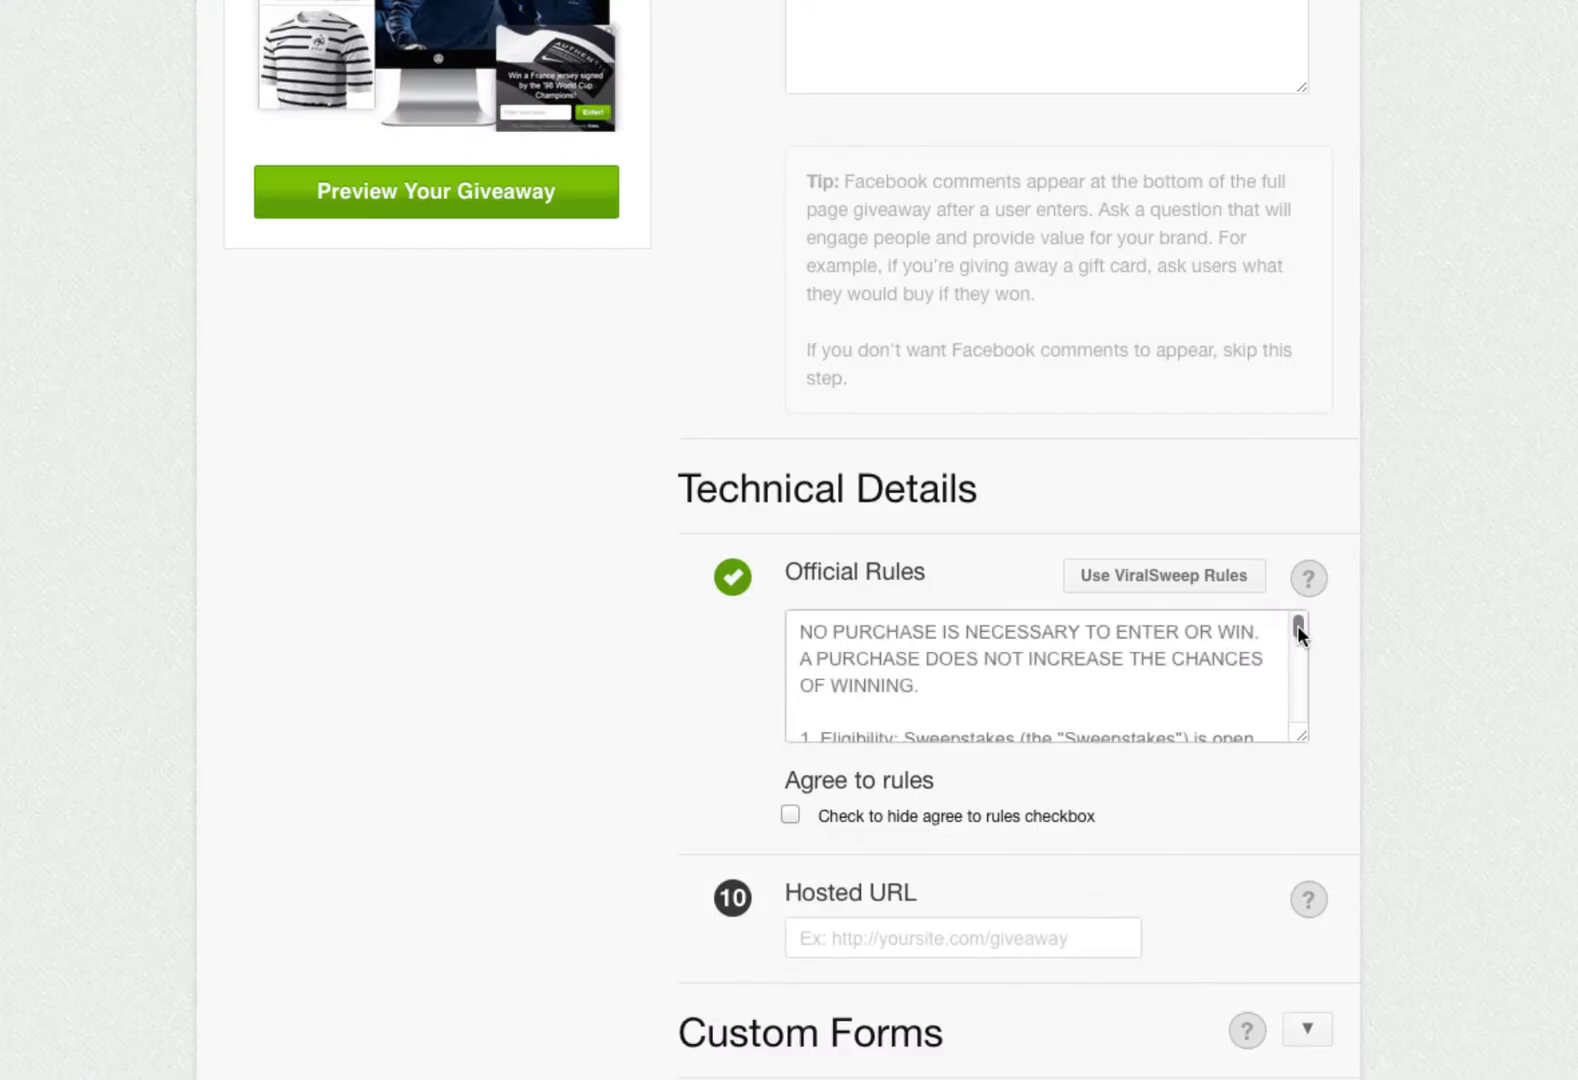
- Change the minimum entrant age in the rules text from 18 to 21
drag(1297, 625, 1298, 623)
click(972, 695)
scroll(971, 701, down, 1)
scroll(971, 701, down, 2)
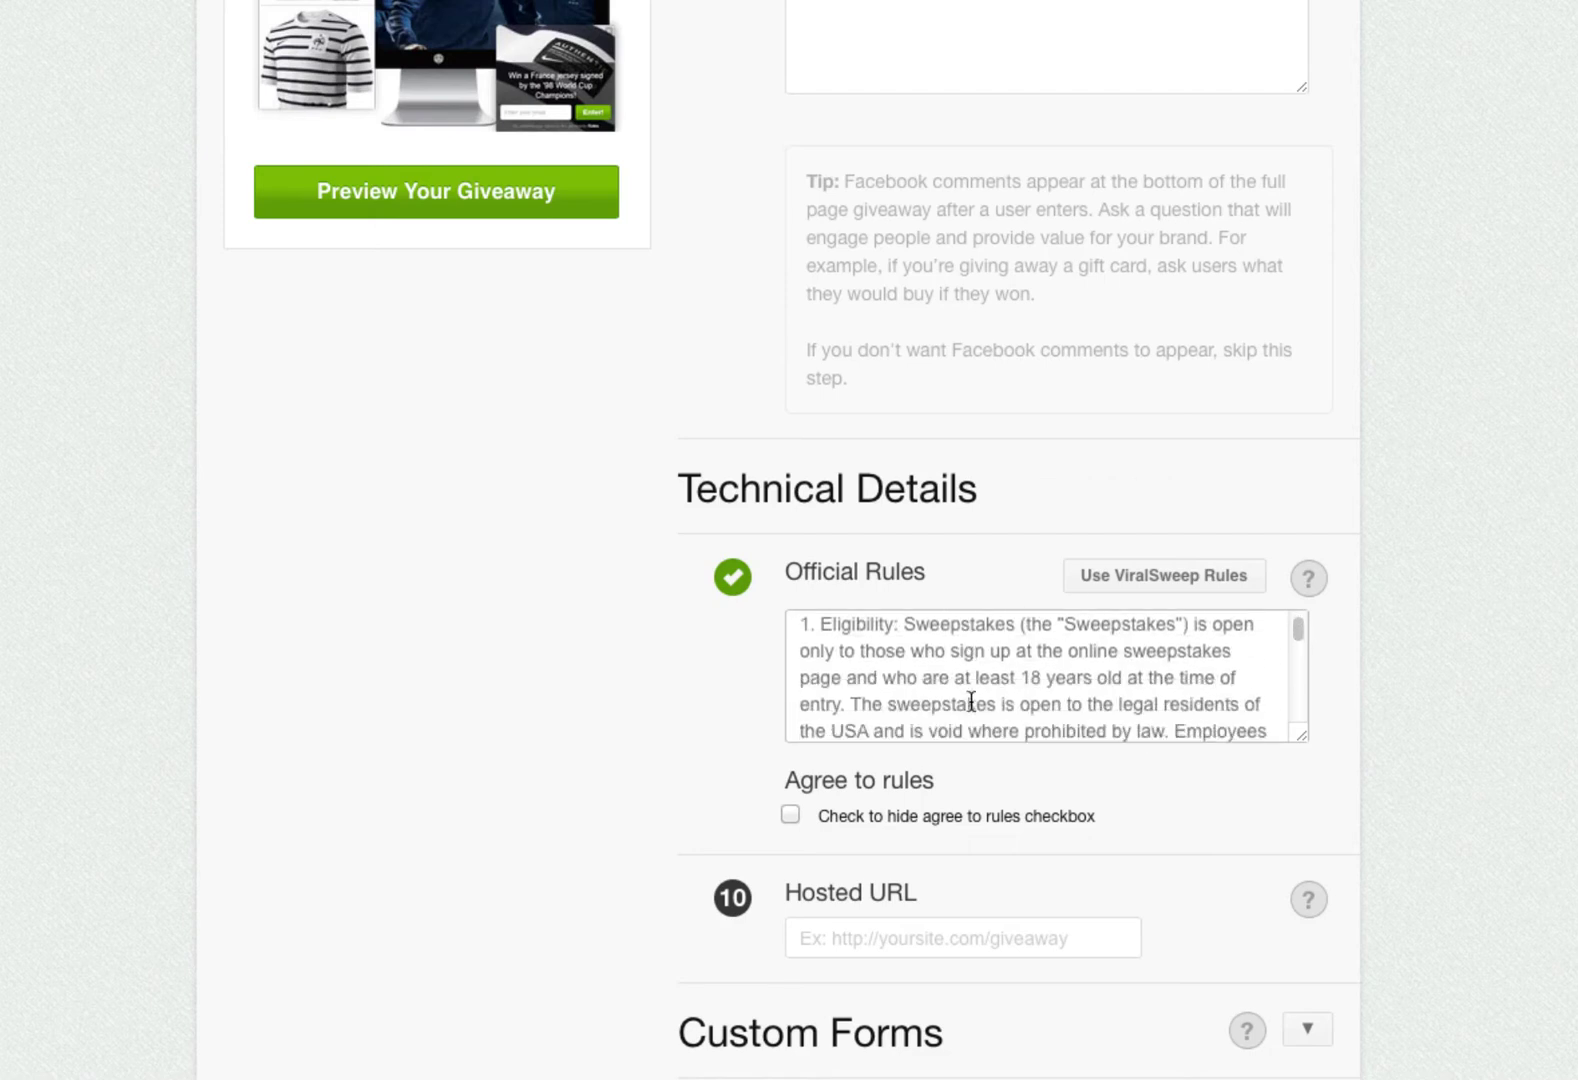
click(1040, 678)
key(BackSpace)
key(BackSpace)
text(21)
click(729, 789)
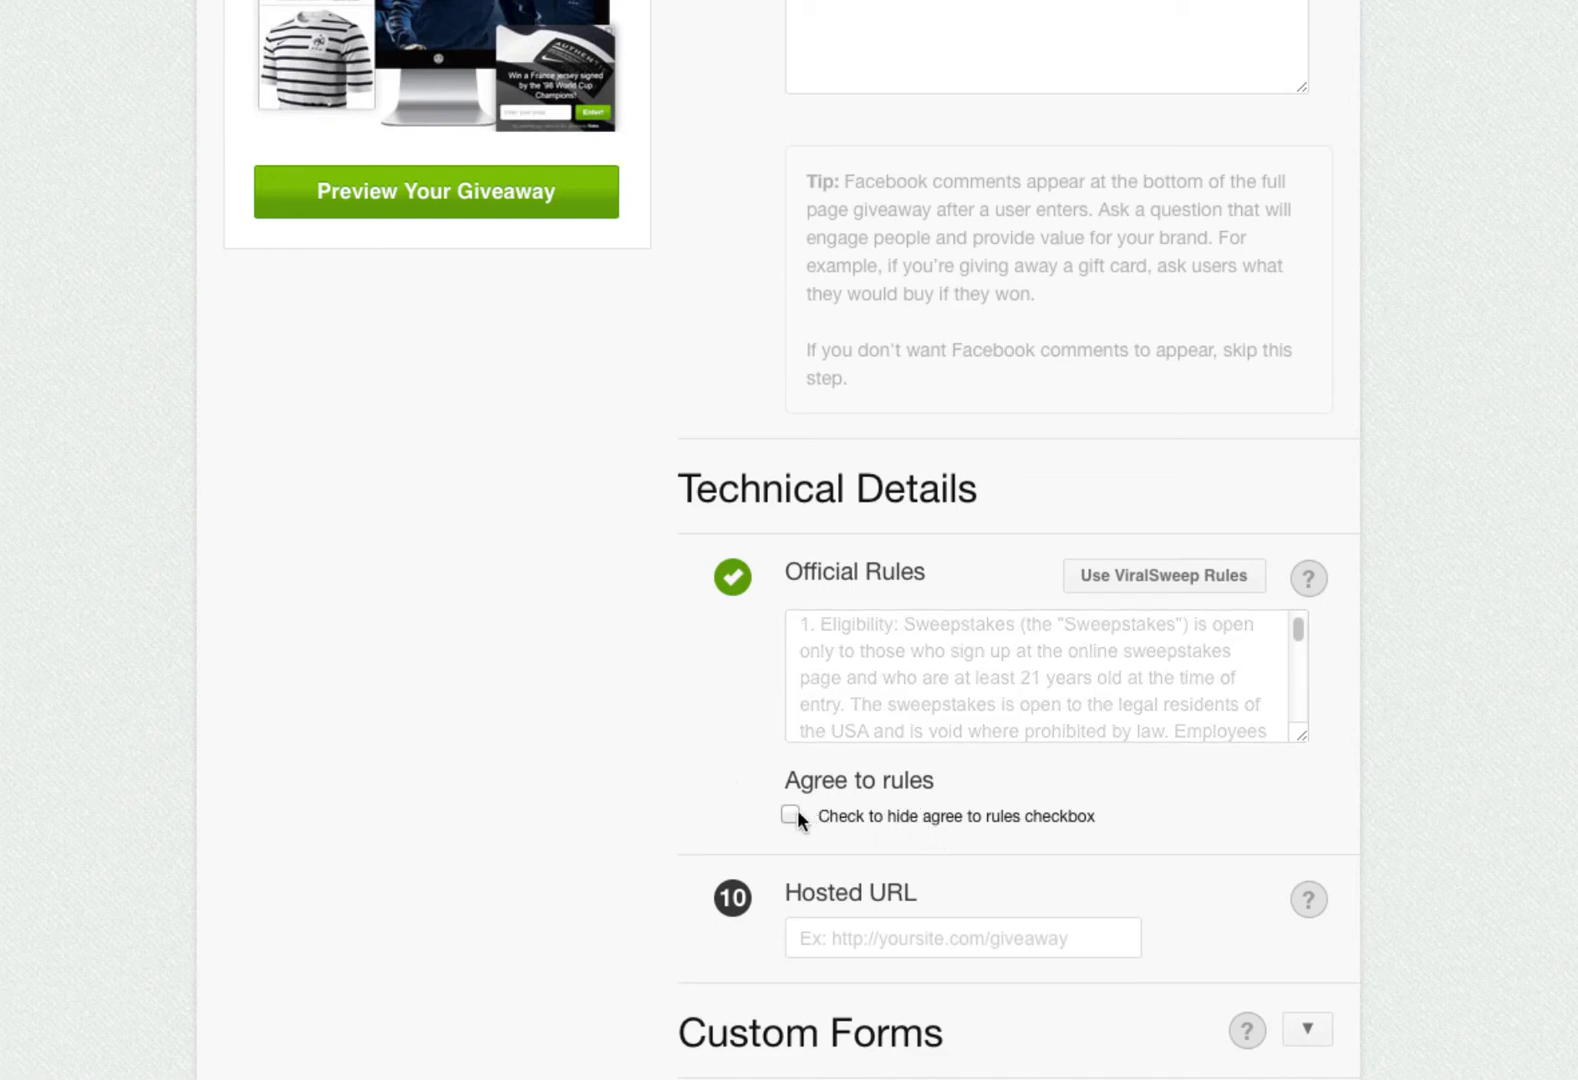
scroll(922, 645, down, 3)
click(922, 585)
click(1307, 547)
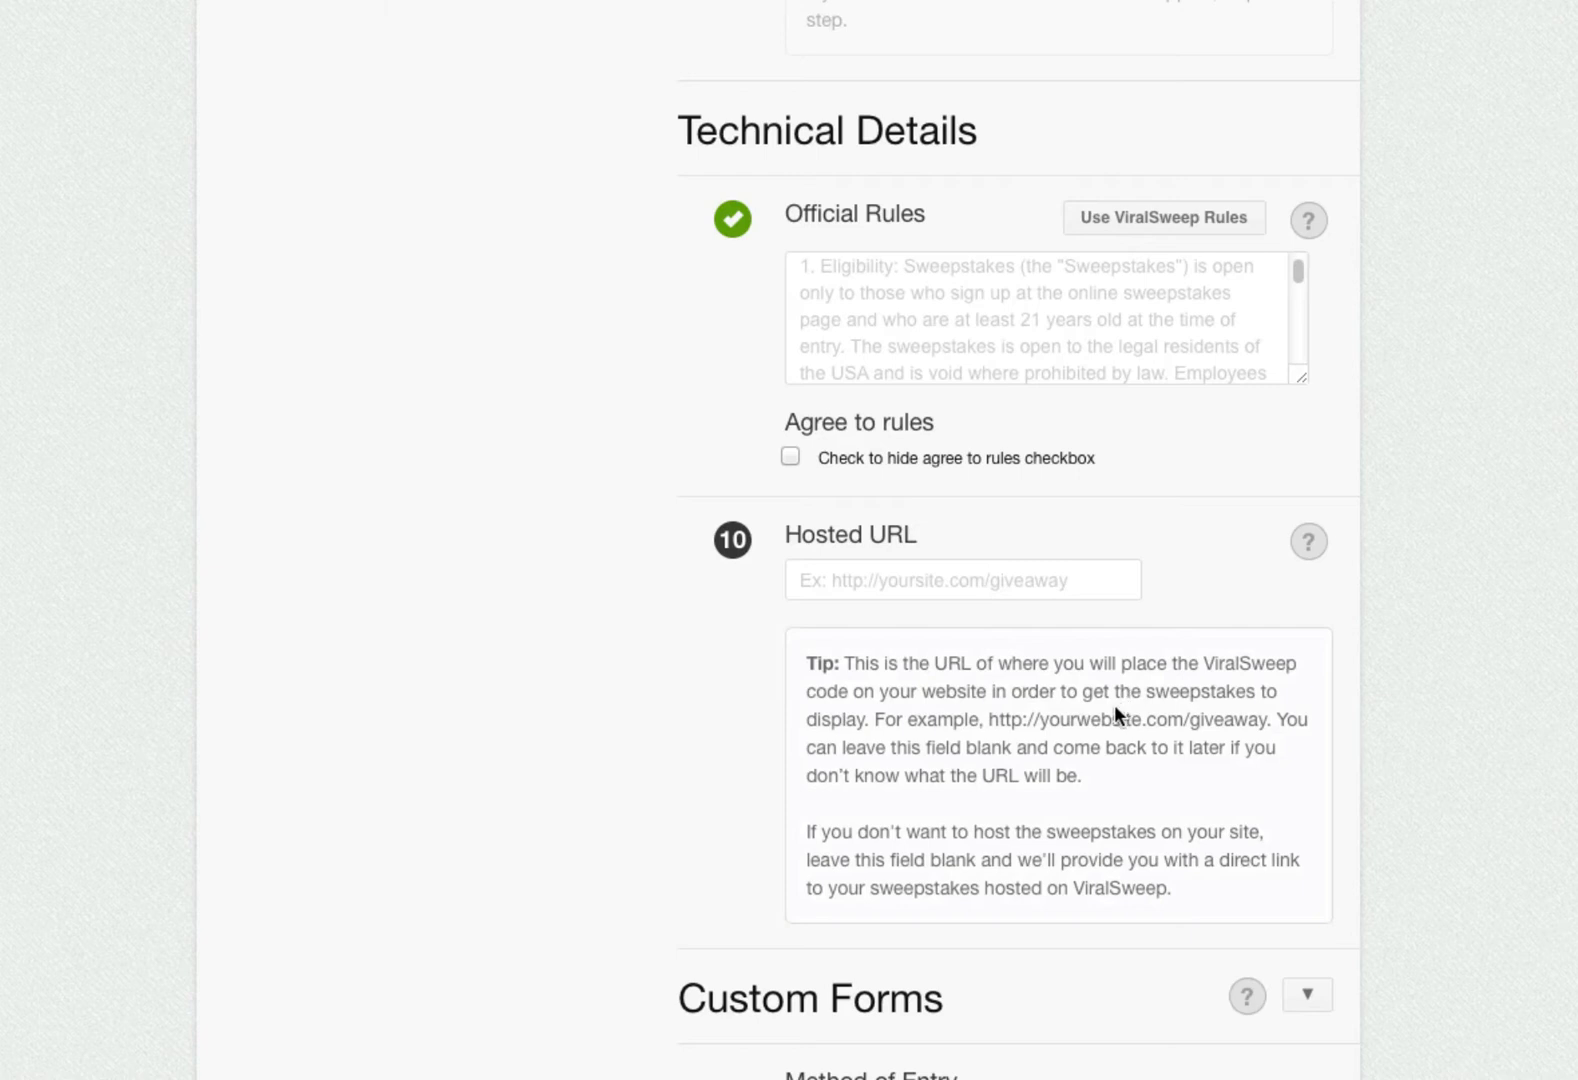
click(997, 584)
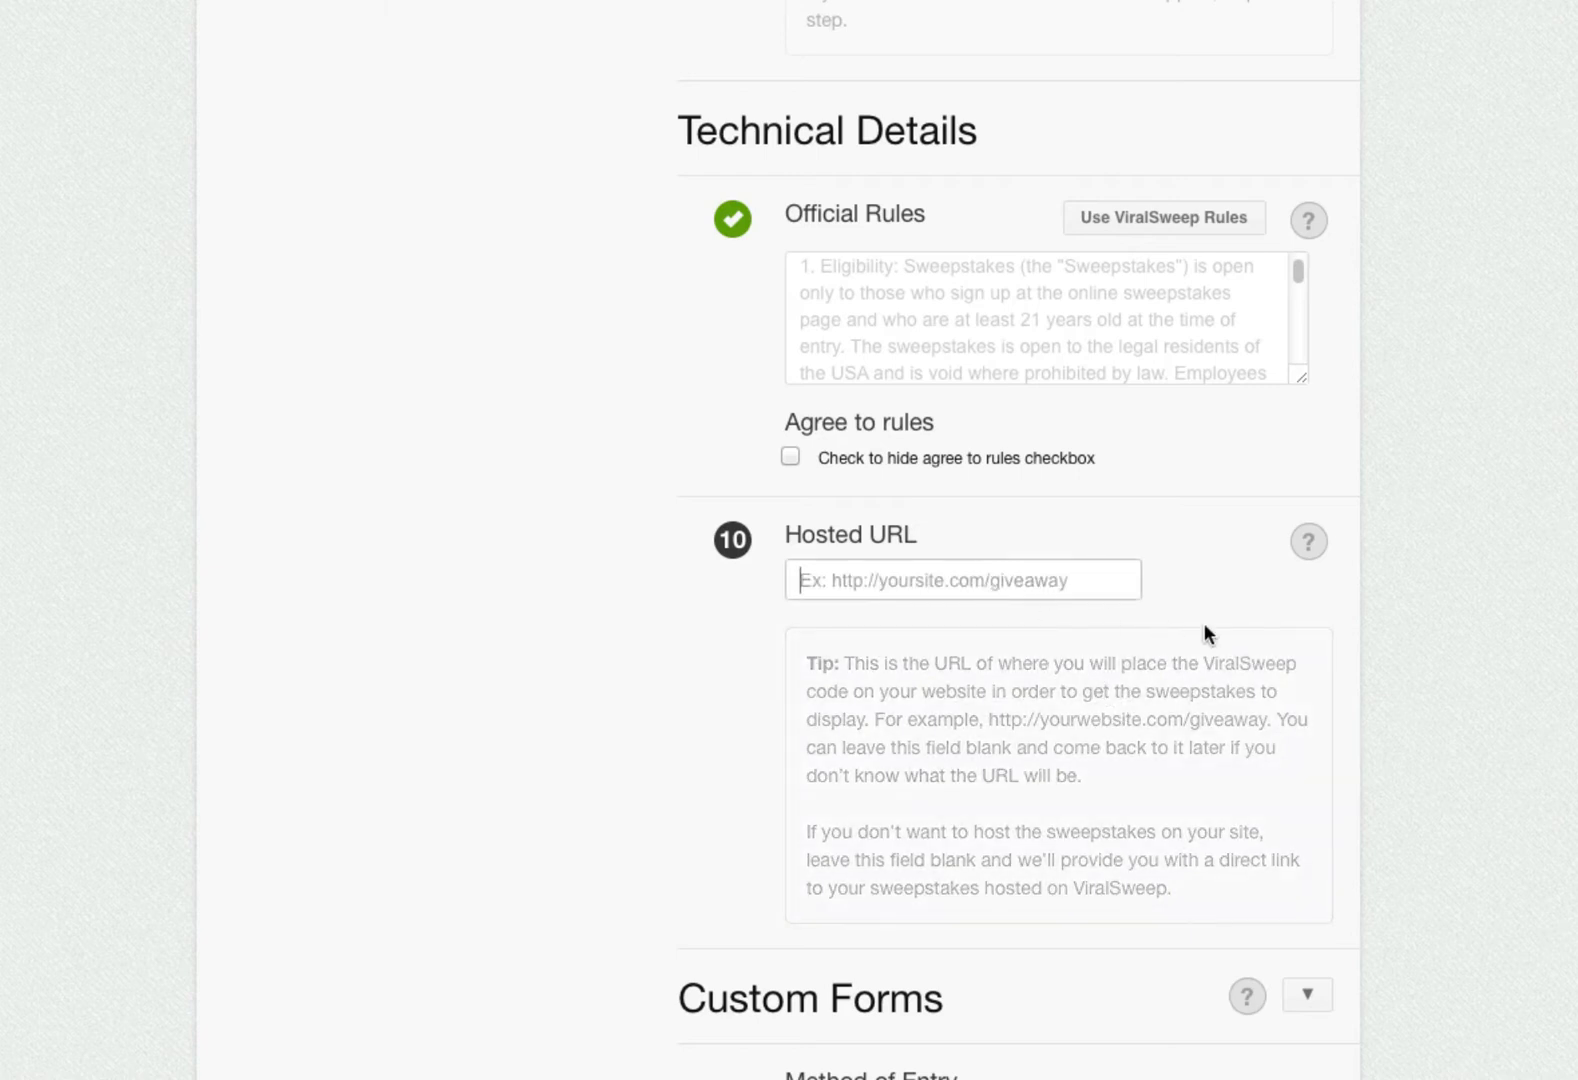
text(http://www.viral)
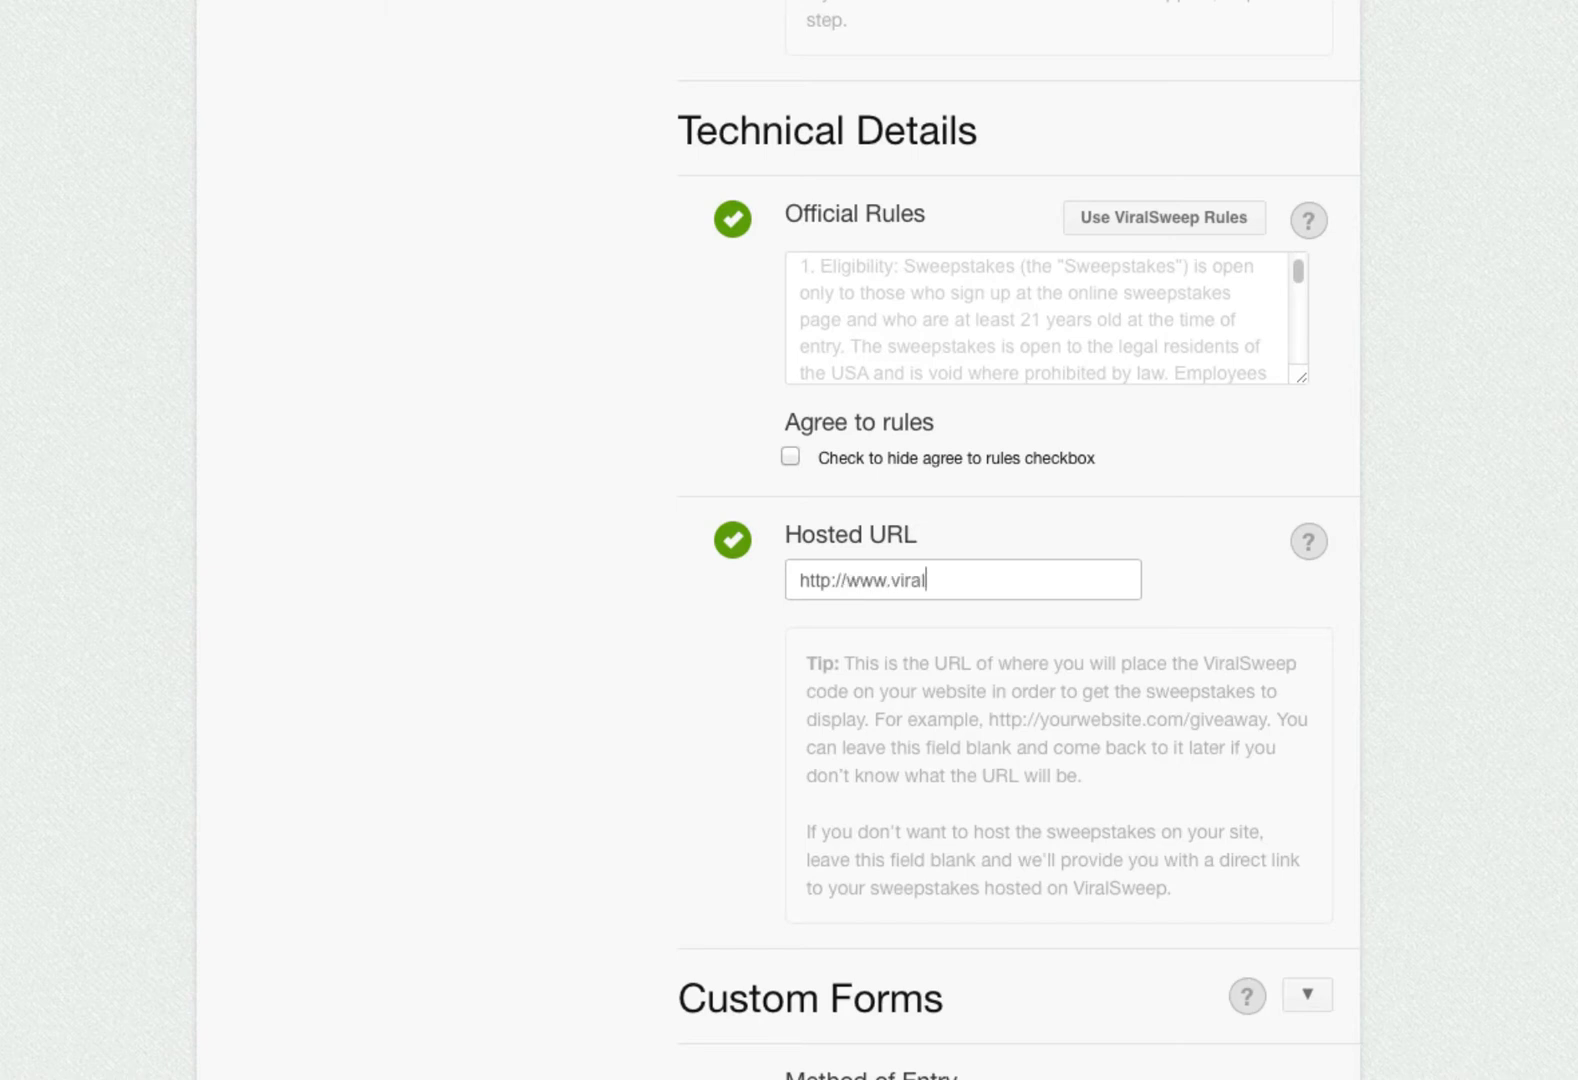
text(sweep.com/giveaway)
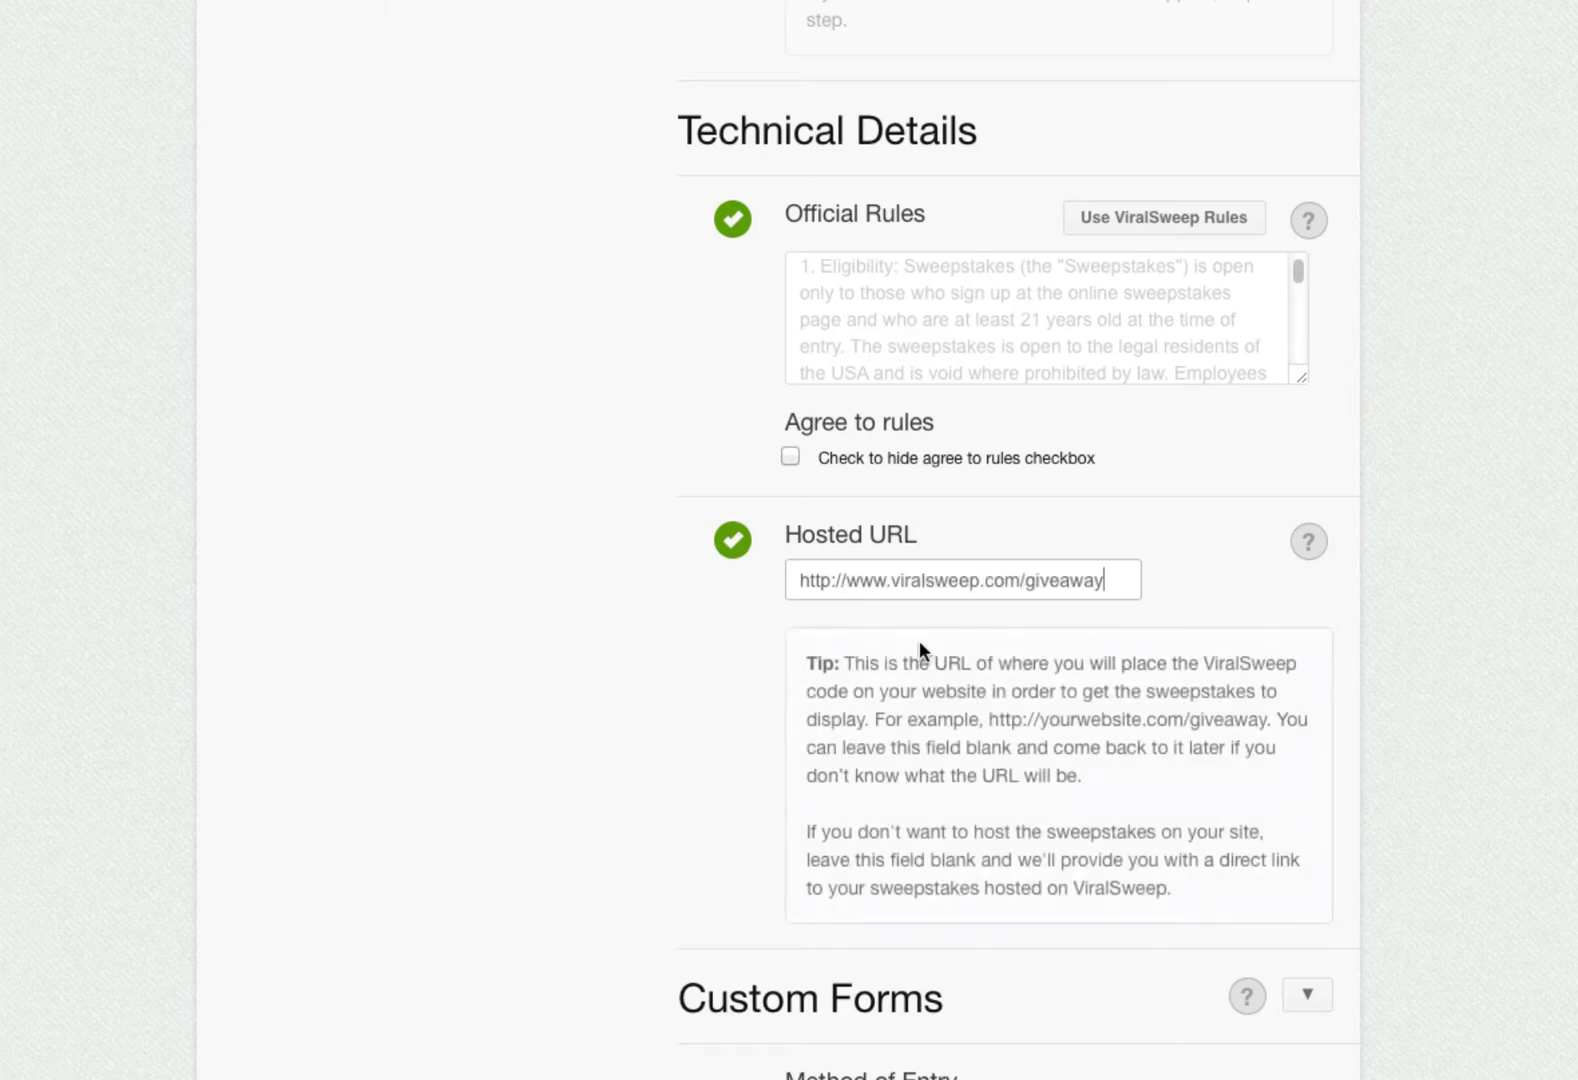
scroll(756, 645, down, 3)
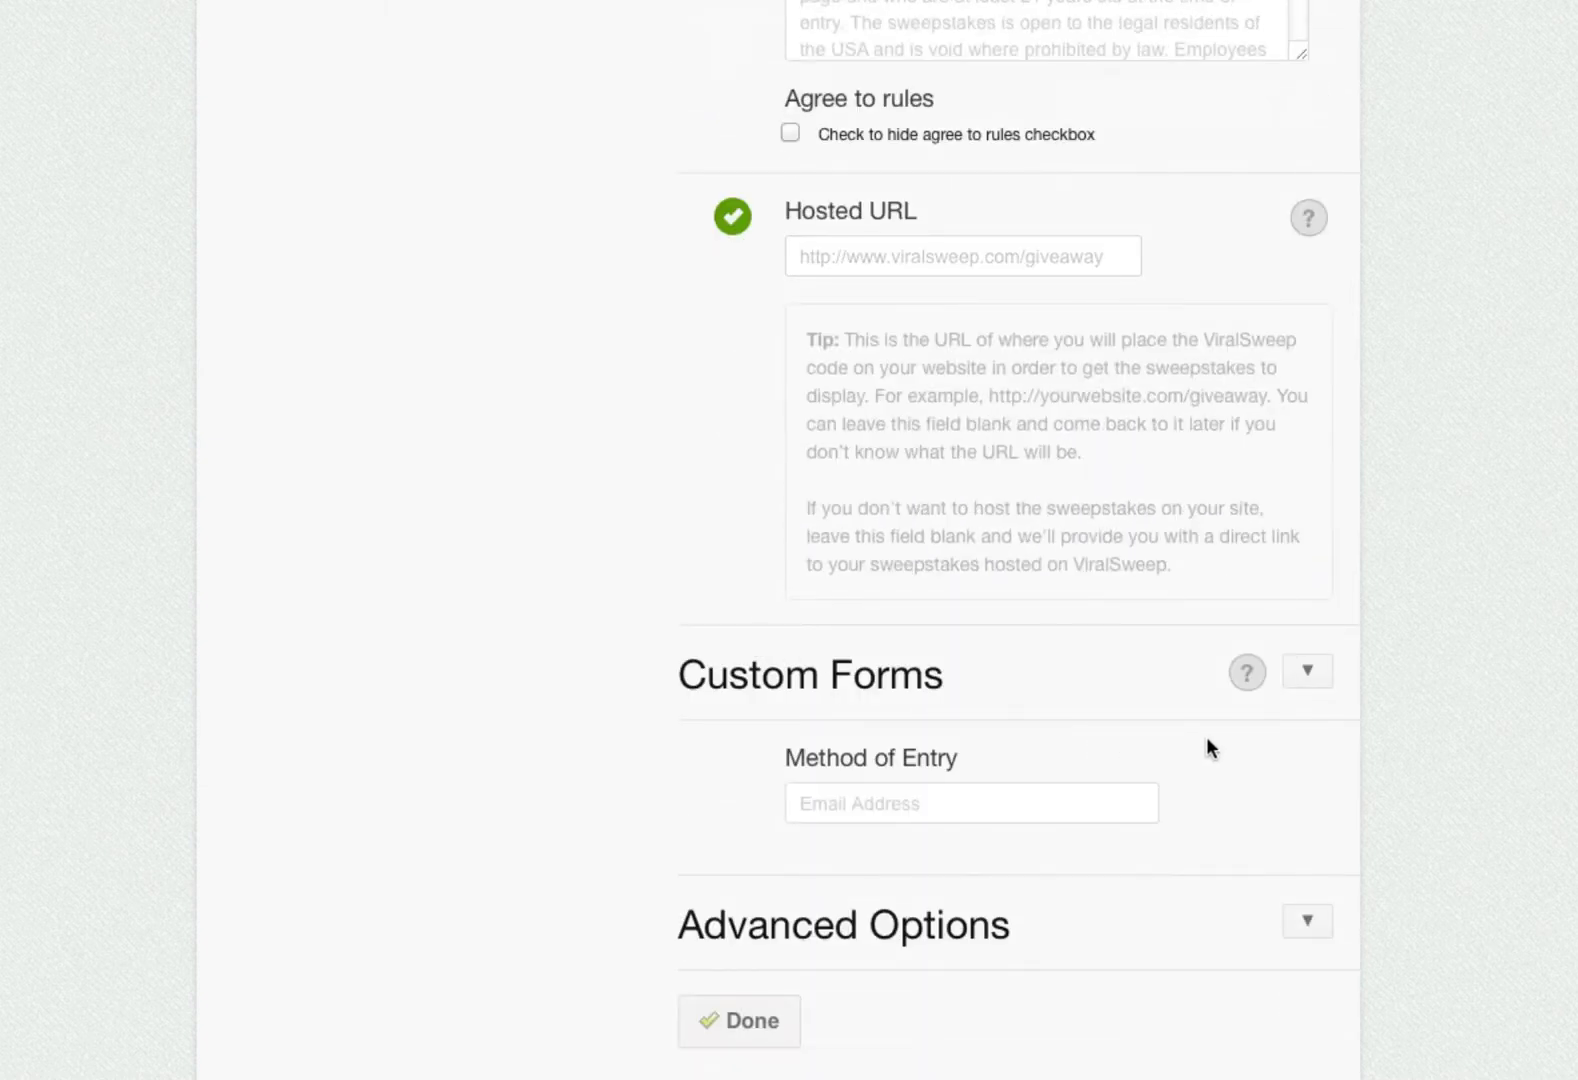
- Add Name fields and a Custom Form 1 question 'What is your favorite color?', leaving Advanced Options unchanged
click(1306, 688)
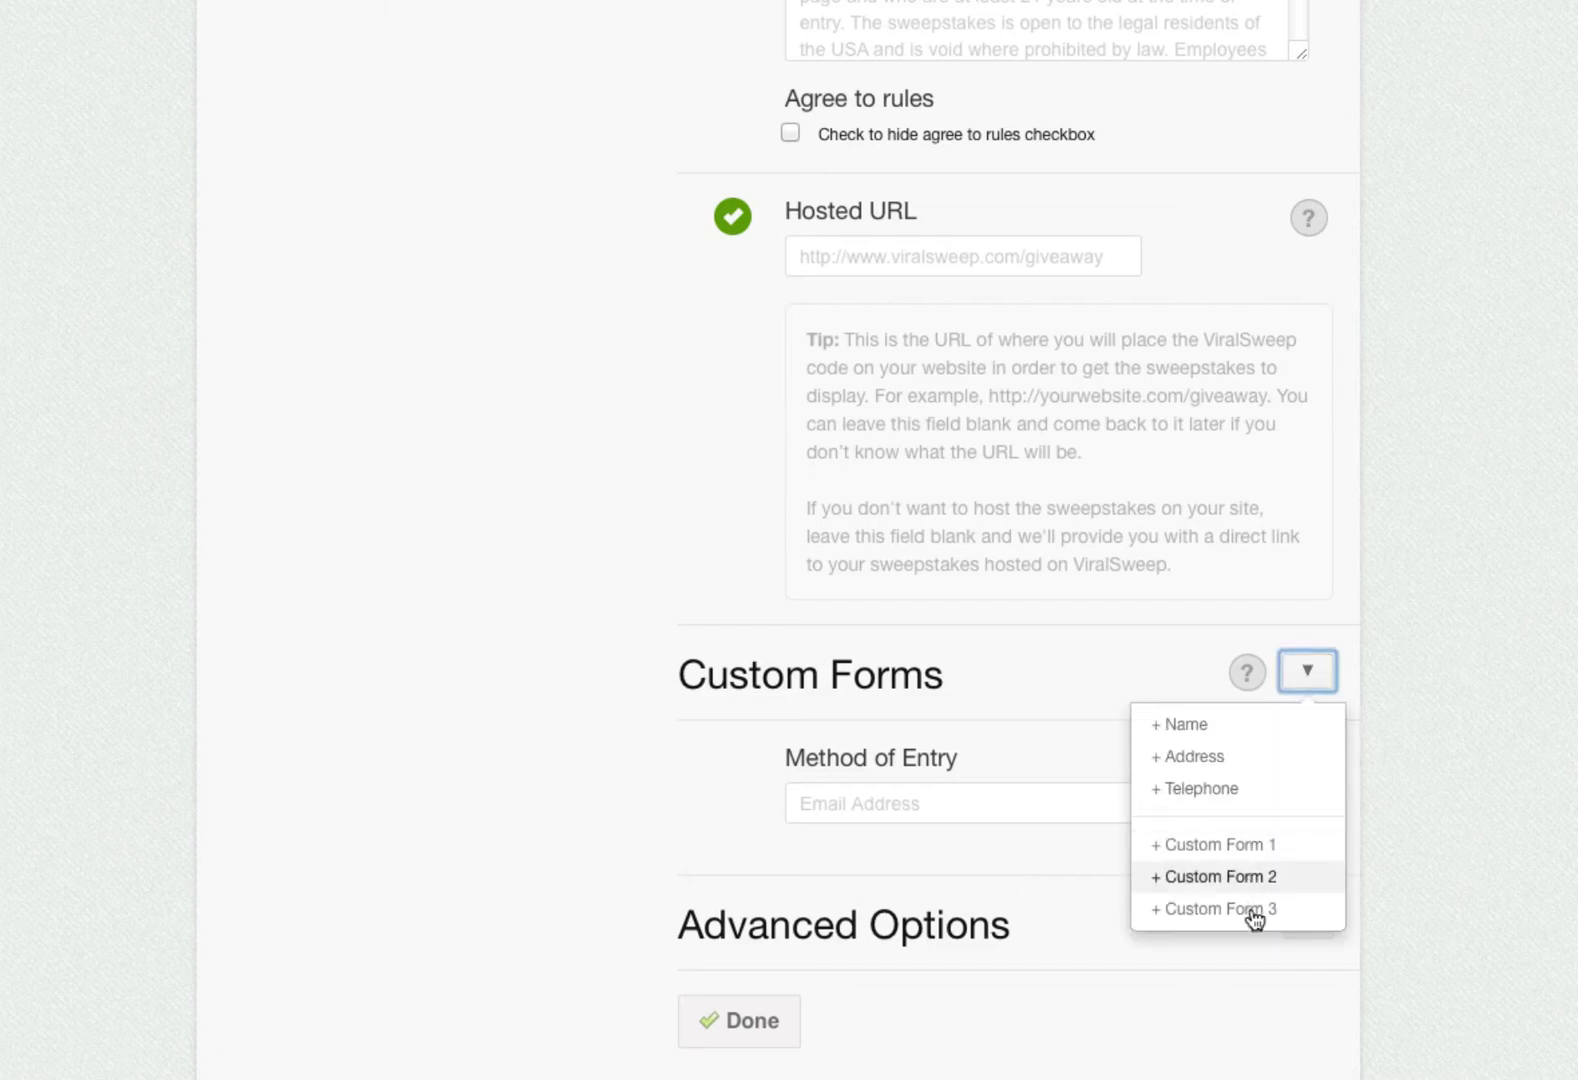
click(1216, 726)
click(1307, 671)
click(1272, 845)
scroll(1067, 802, down, 2)
click(1067, 802)
text(What is your favorite color?)
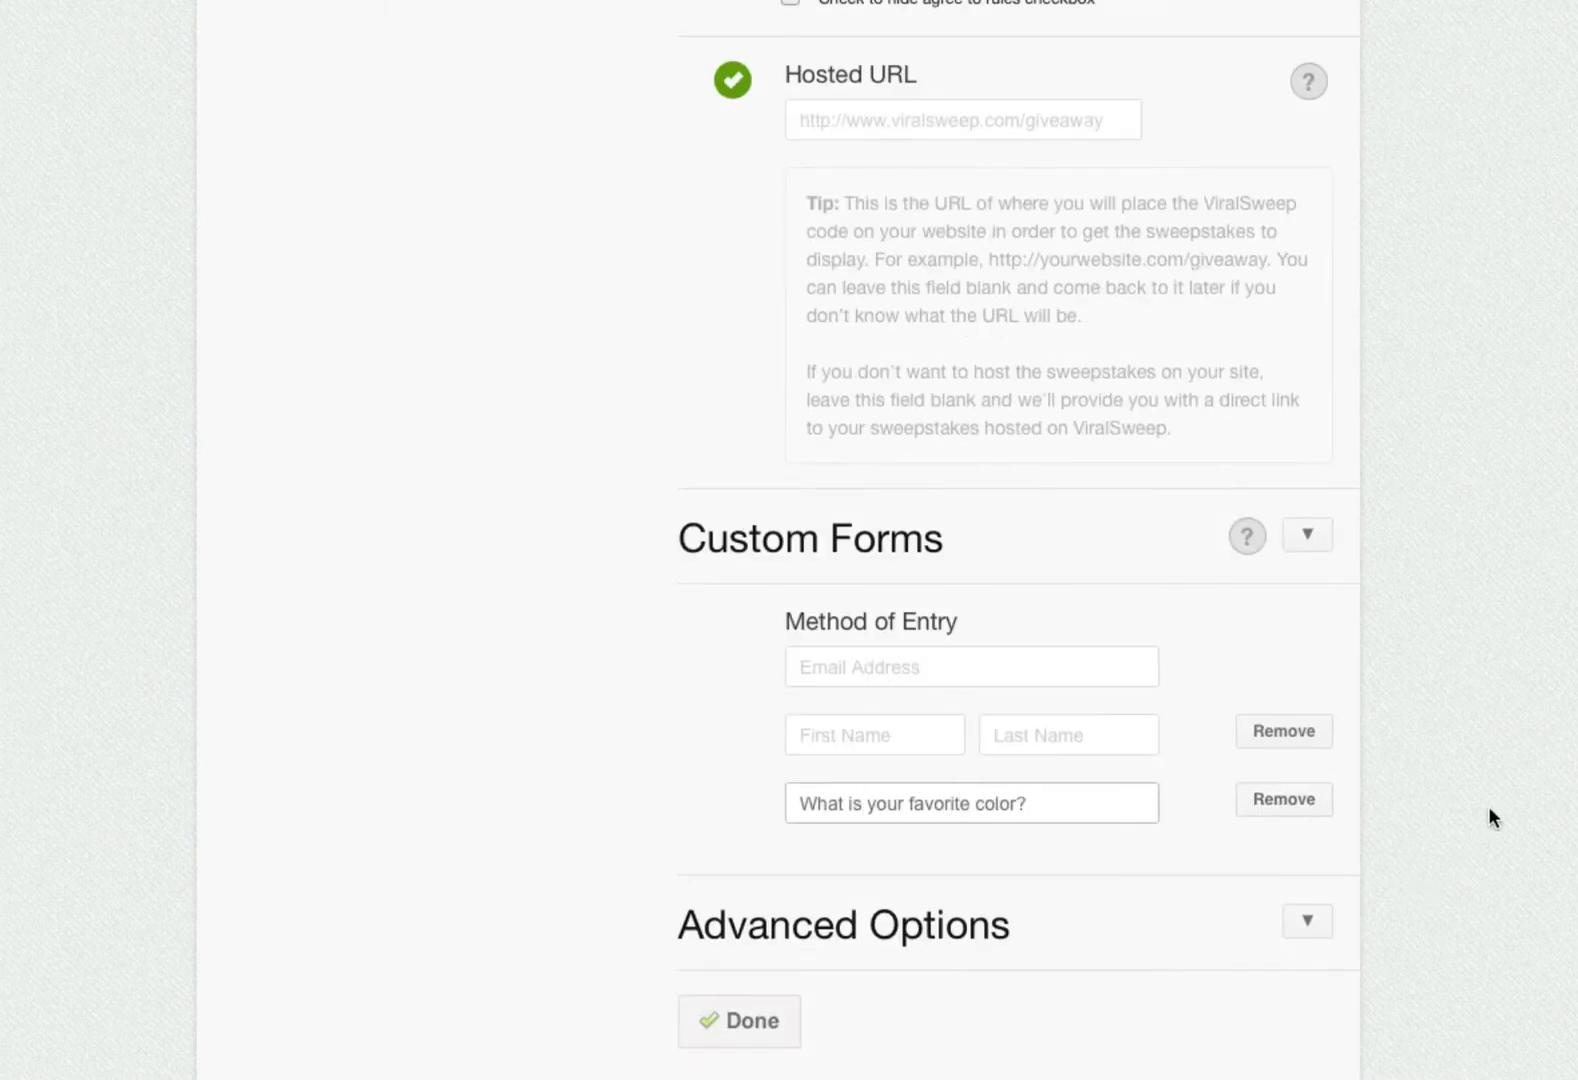
click(1489, 808)
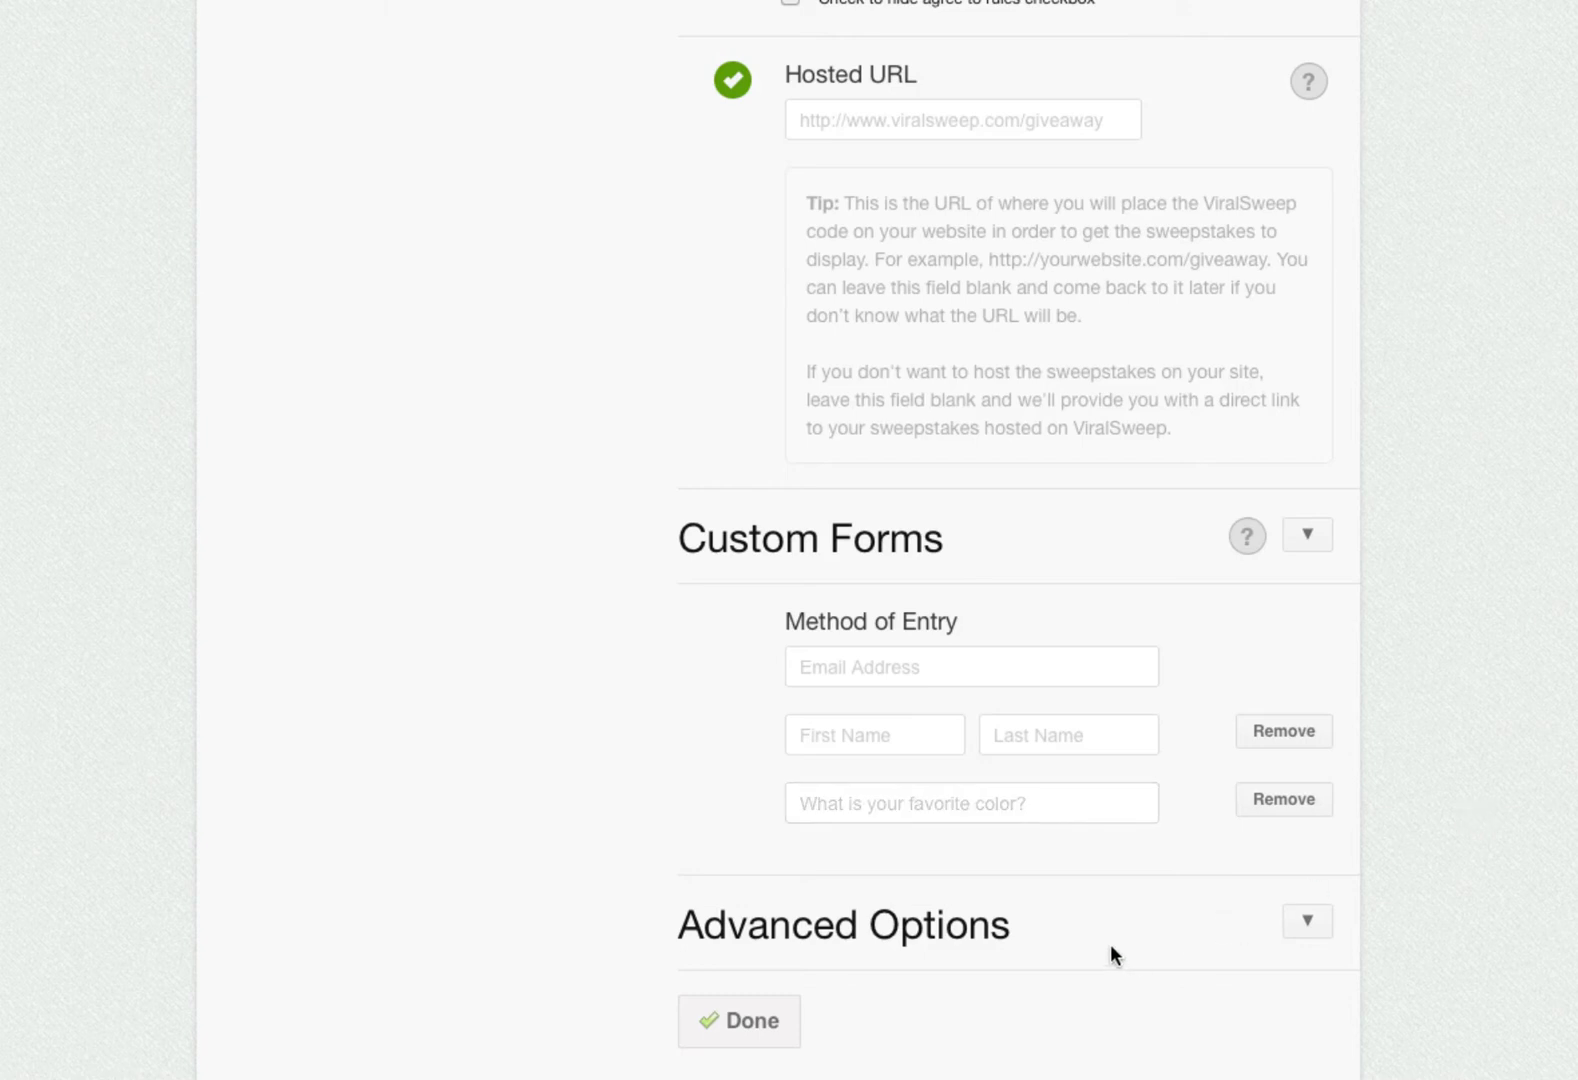
scroll(1166, 944, down, 2)
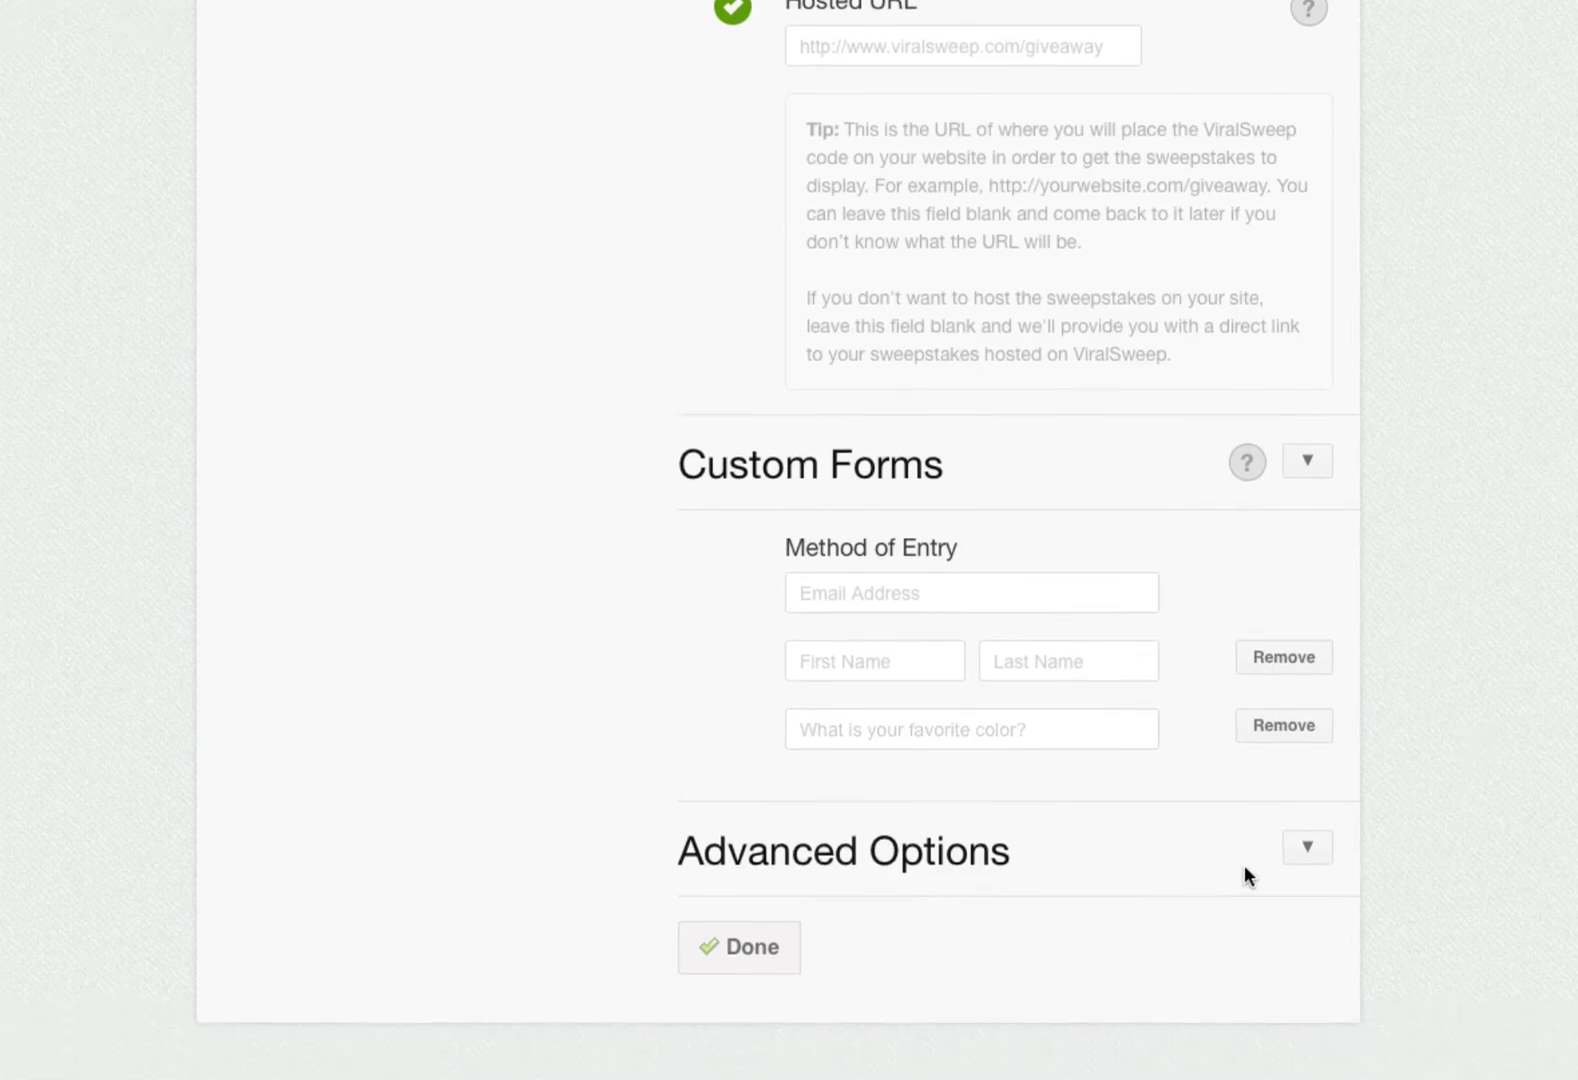
click(1300, 852)
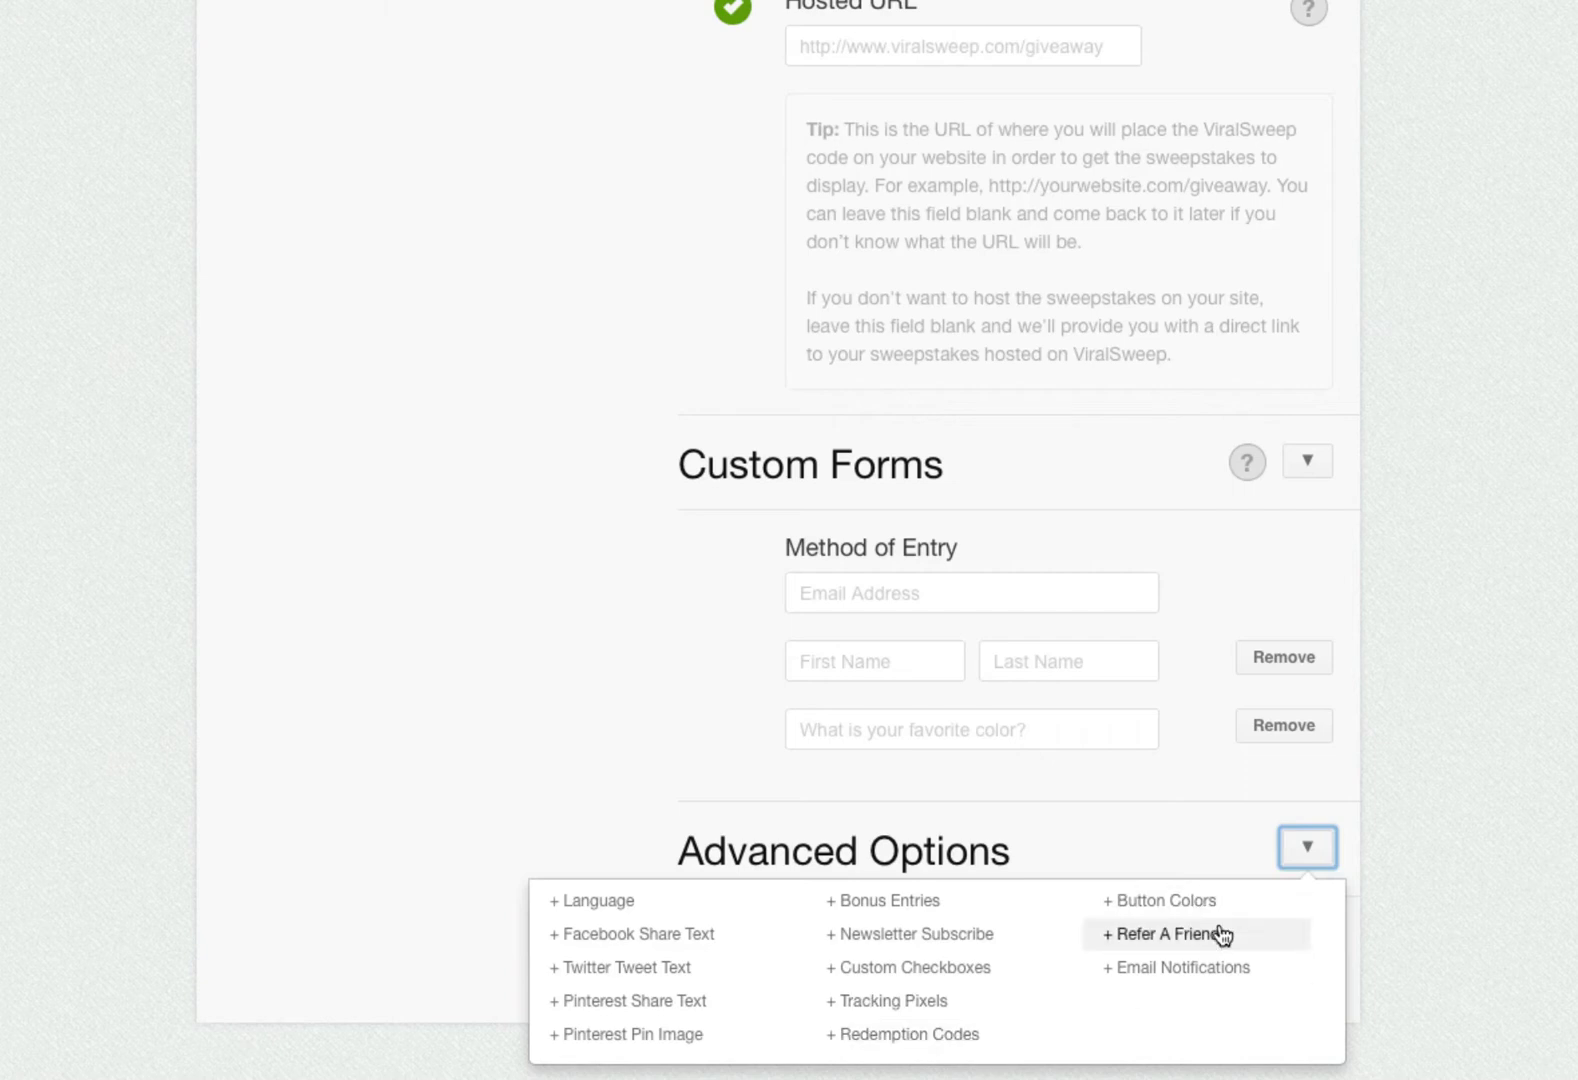
click(1290, 858)
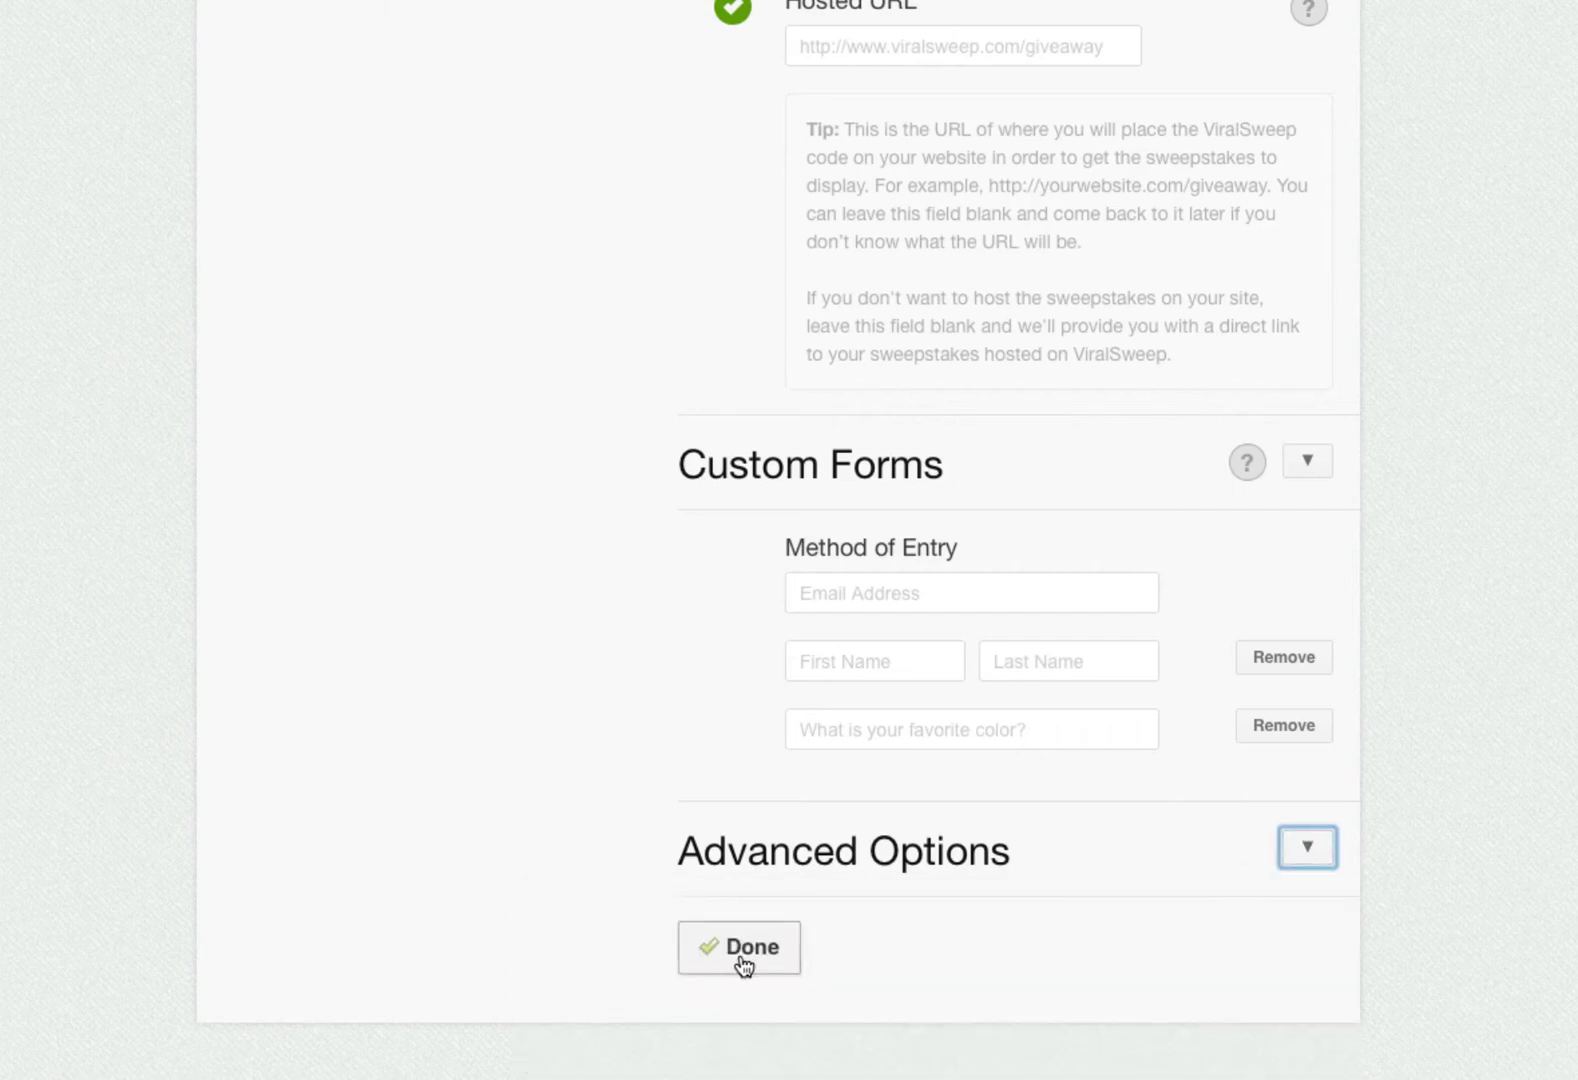
- Save the giveaway and review its Lightbox, Widget and Full Page embed code snippets on the dashboard
click(741, 960)
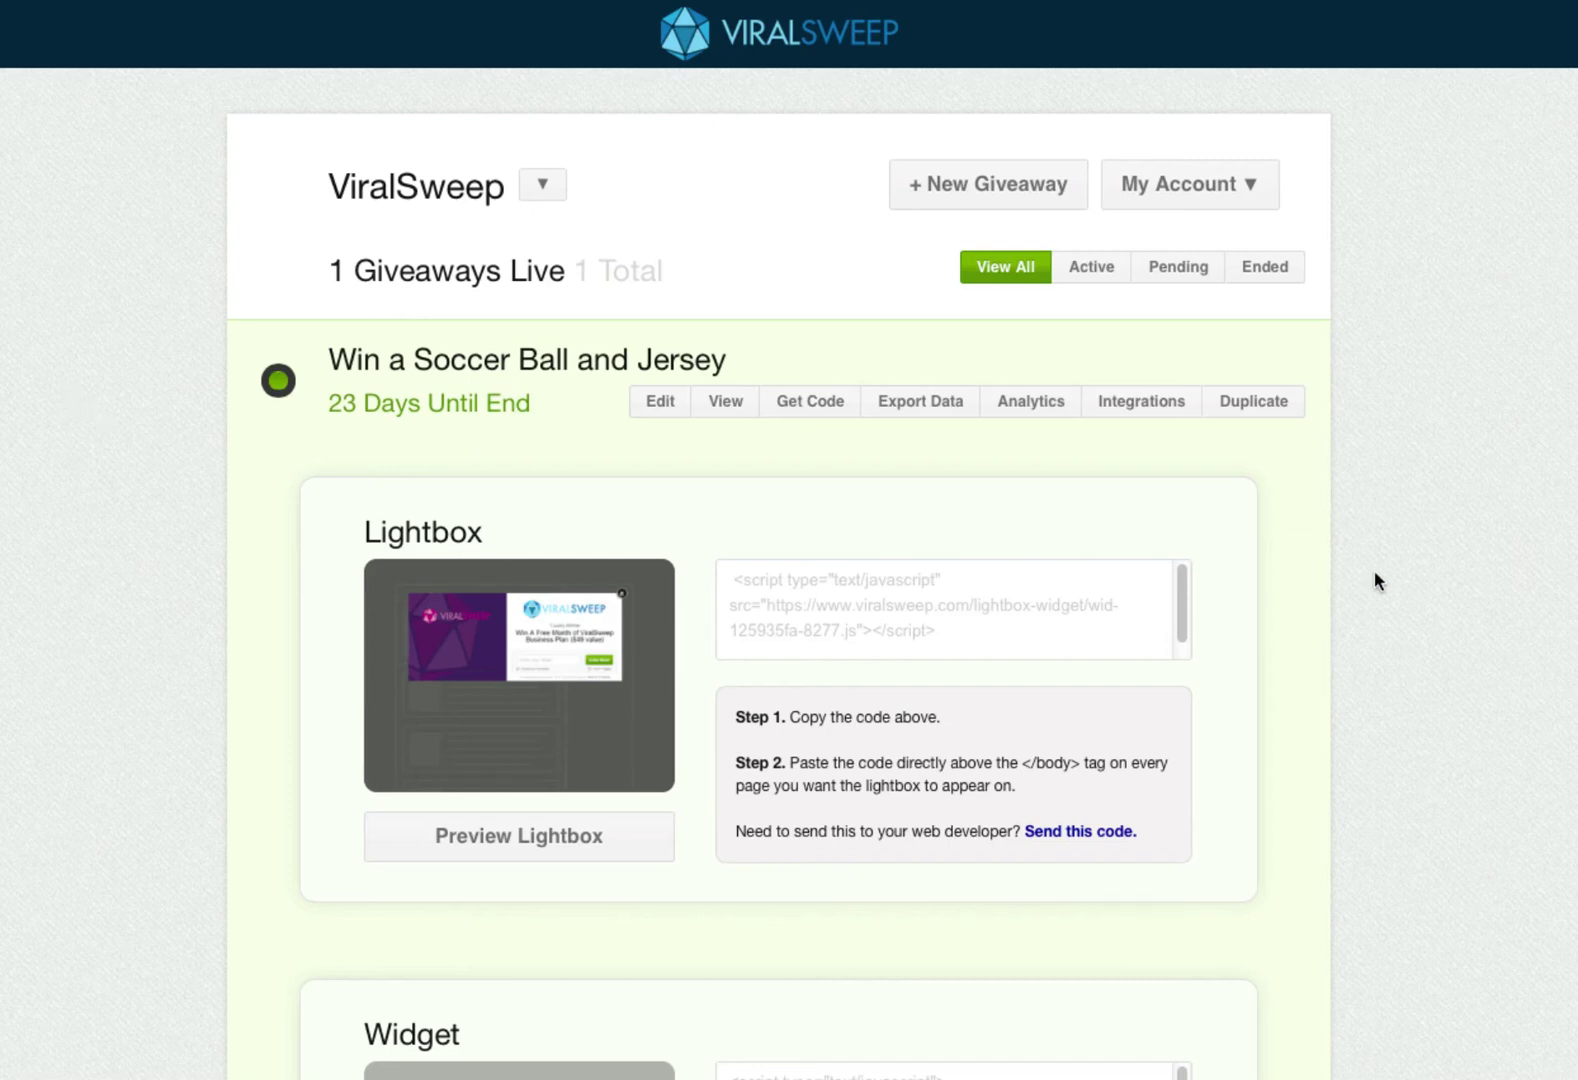
scroll(789, 600, down, 2)
scroll(779, 547, down, 3)
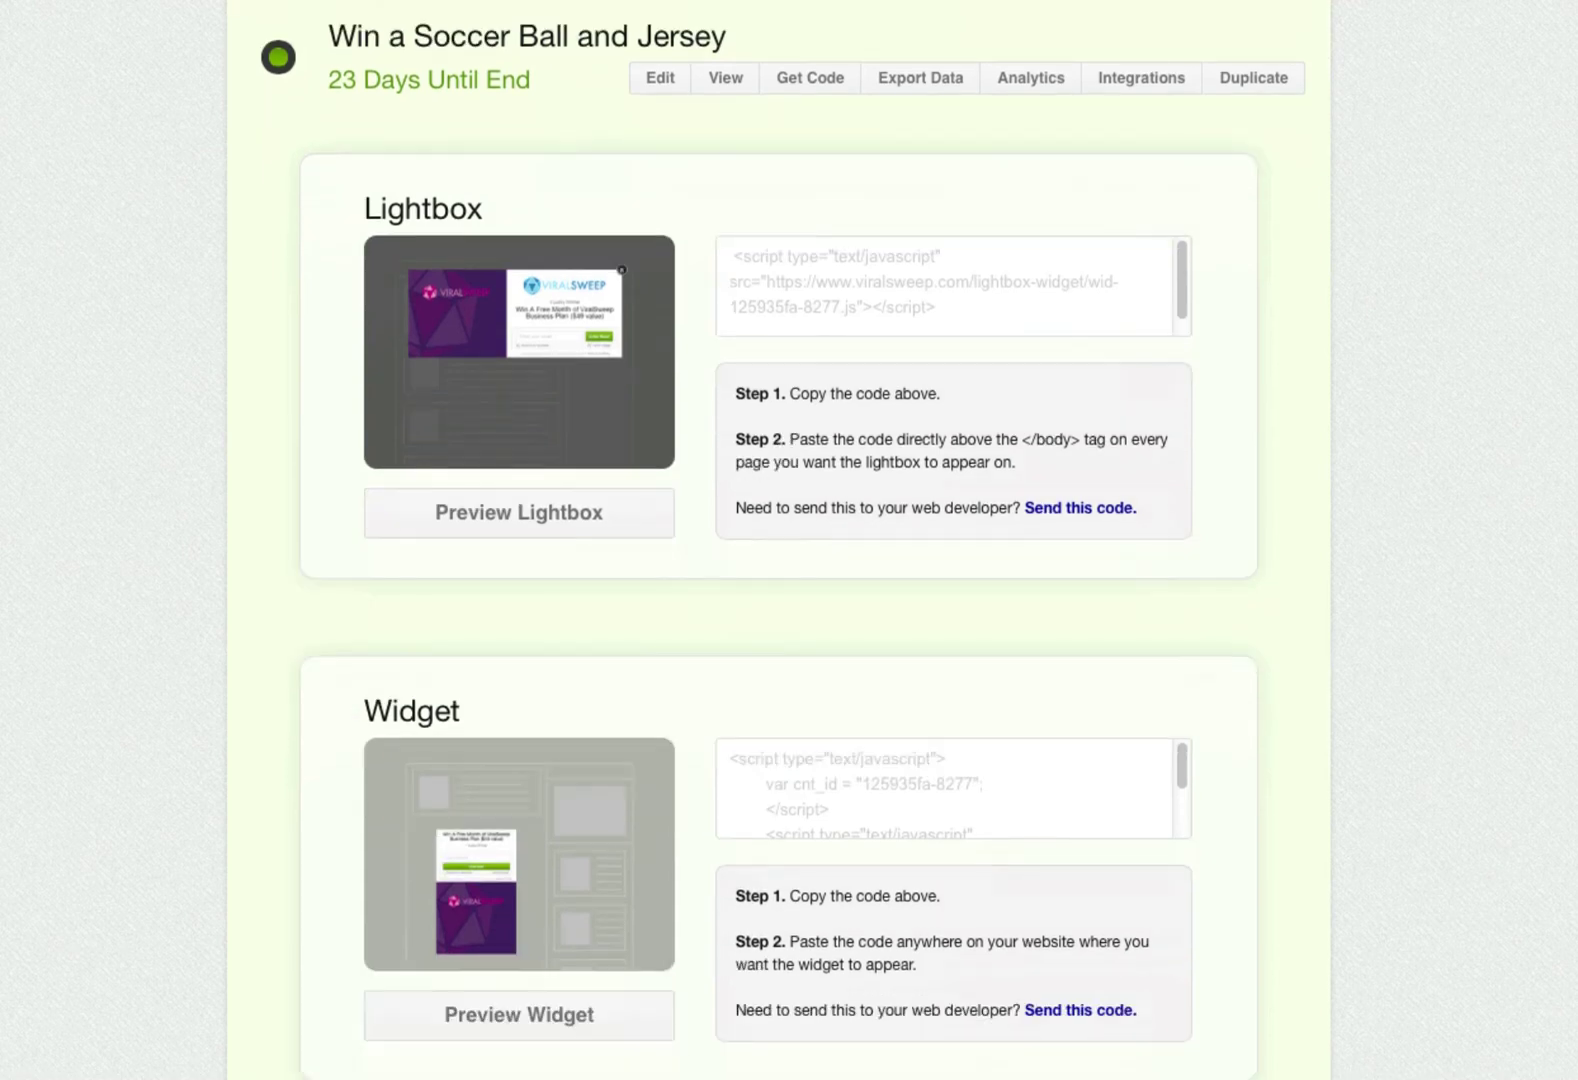
scroll(779, 547, down, 3)
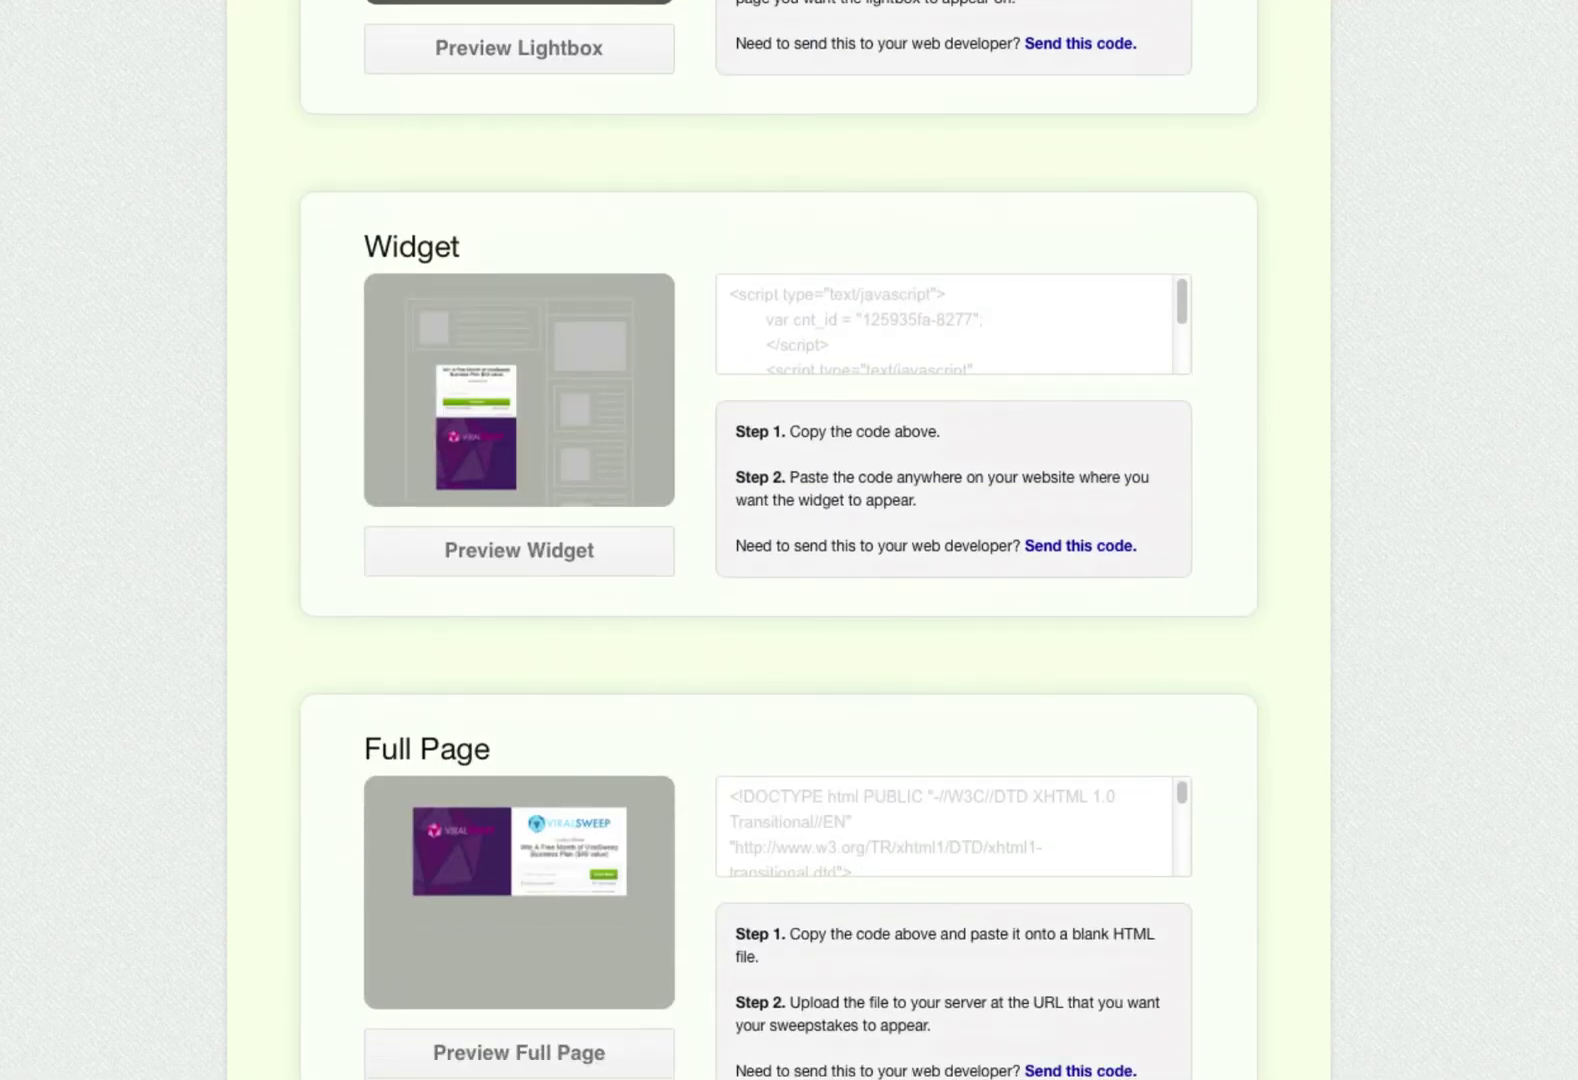
scroll(778, 540, up, 10)
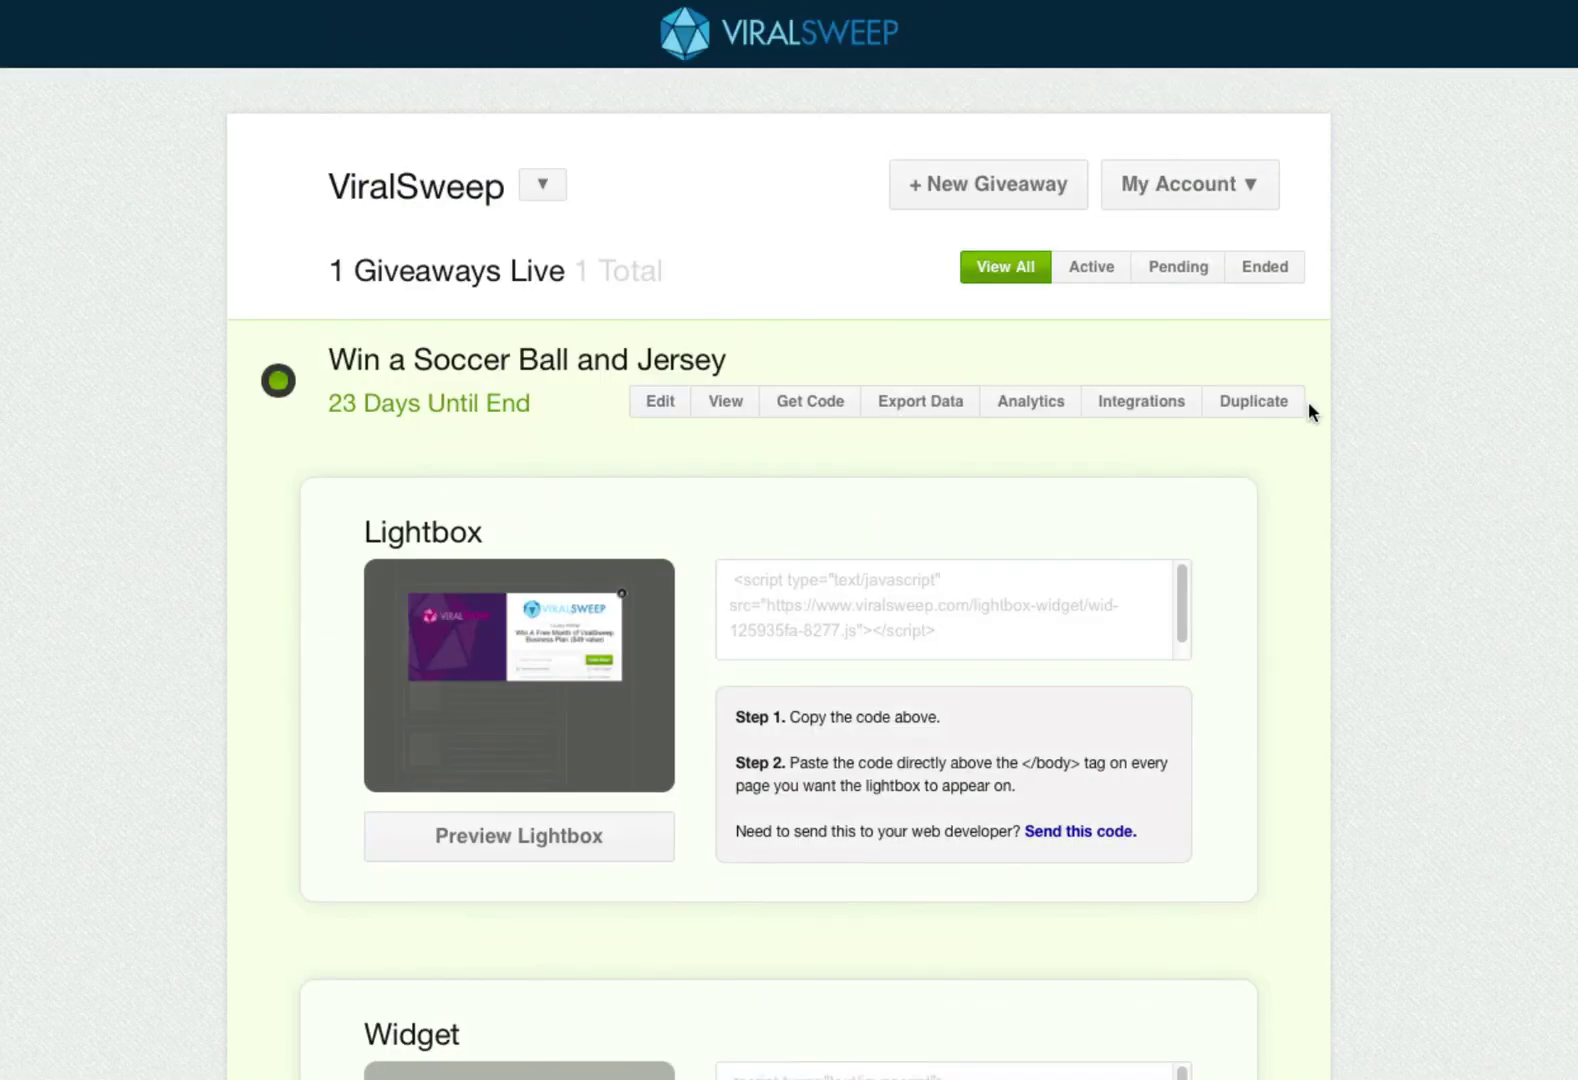
- Open the 'Win a Soccer Ball and Jersey' test page and switch it to the Full Page style
click(731, 408)
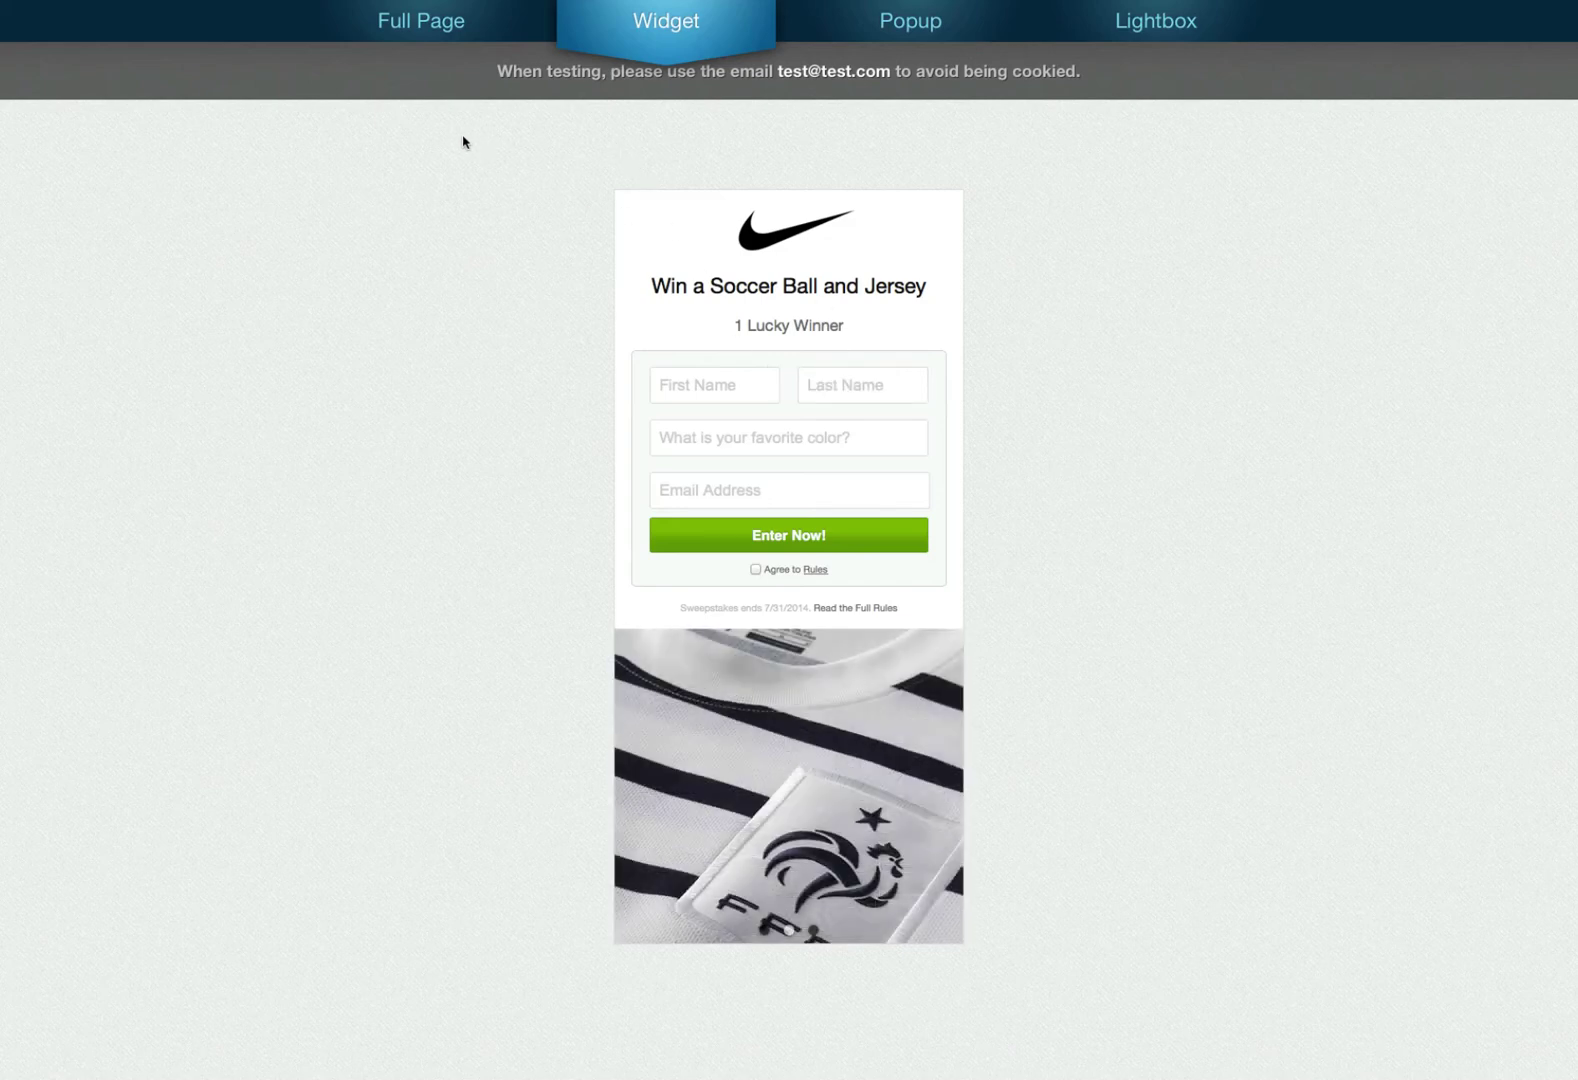
click(455, 25)
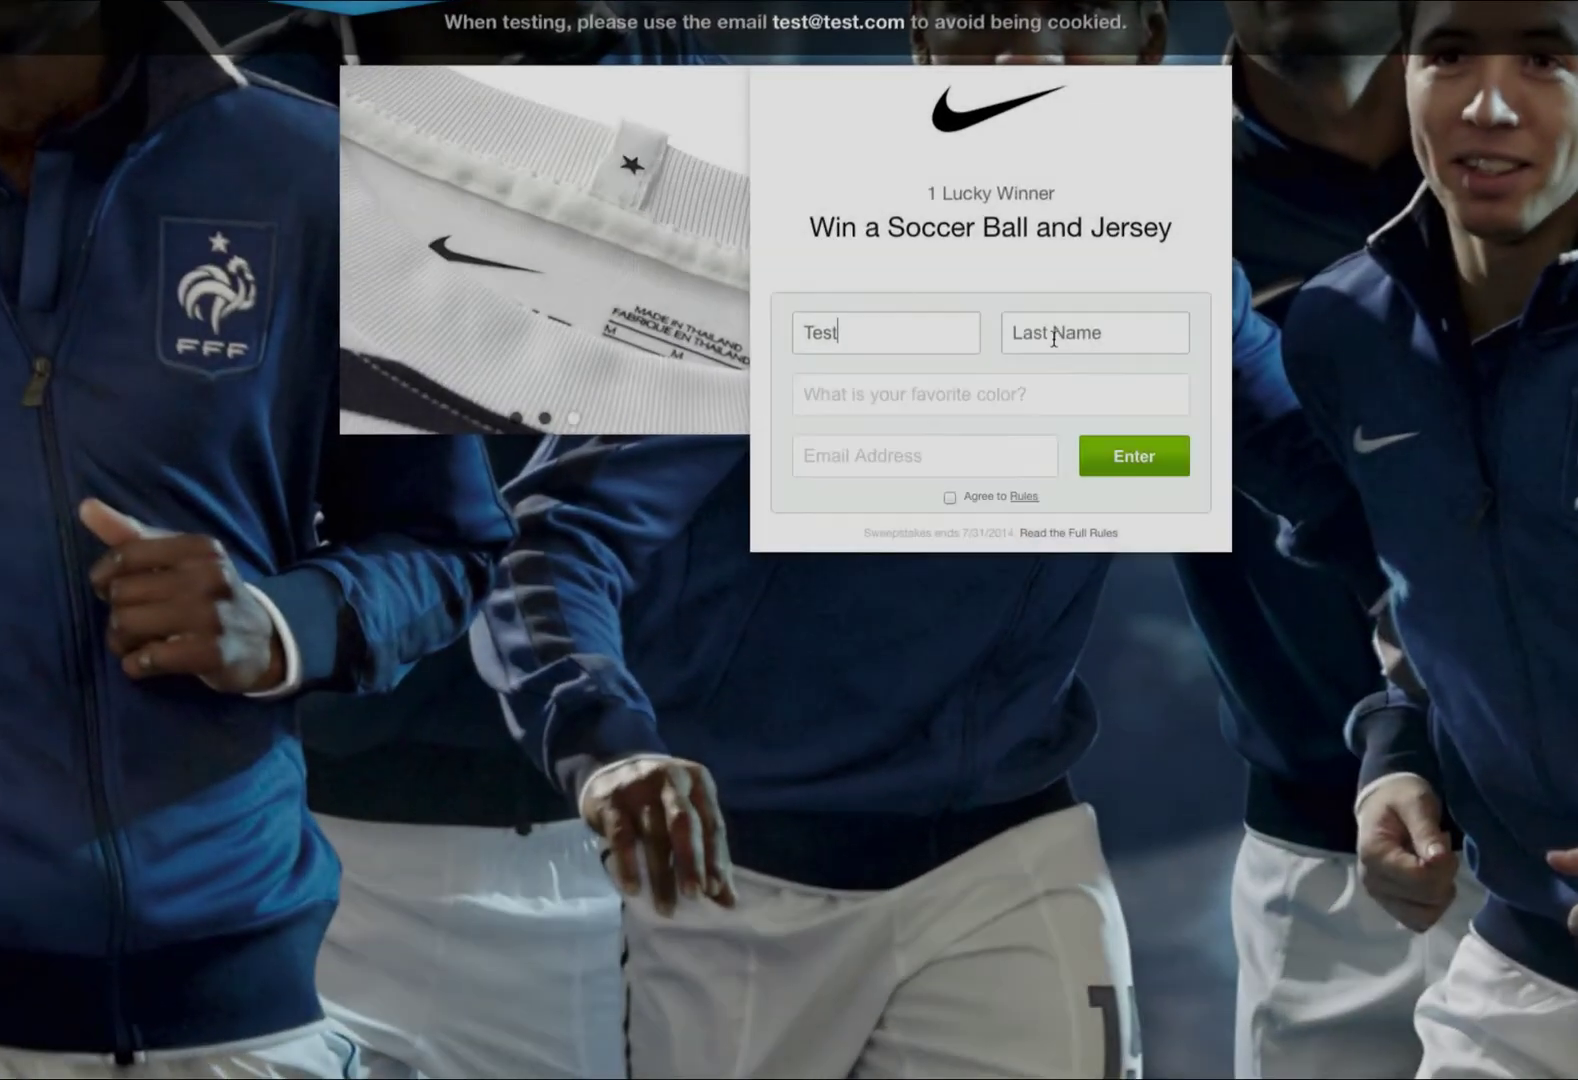
- Submit a full-page entry with name Test, colour Green and a test email, accepting the rules; then select the referral link
text(Test)
click(1035, 394)
text(Green)
click(954, 467)
text(test@test.com)
click(978, 516)
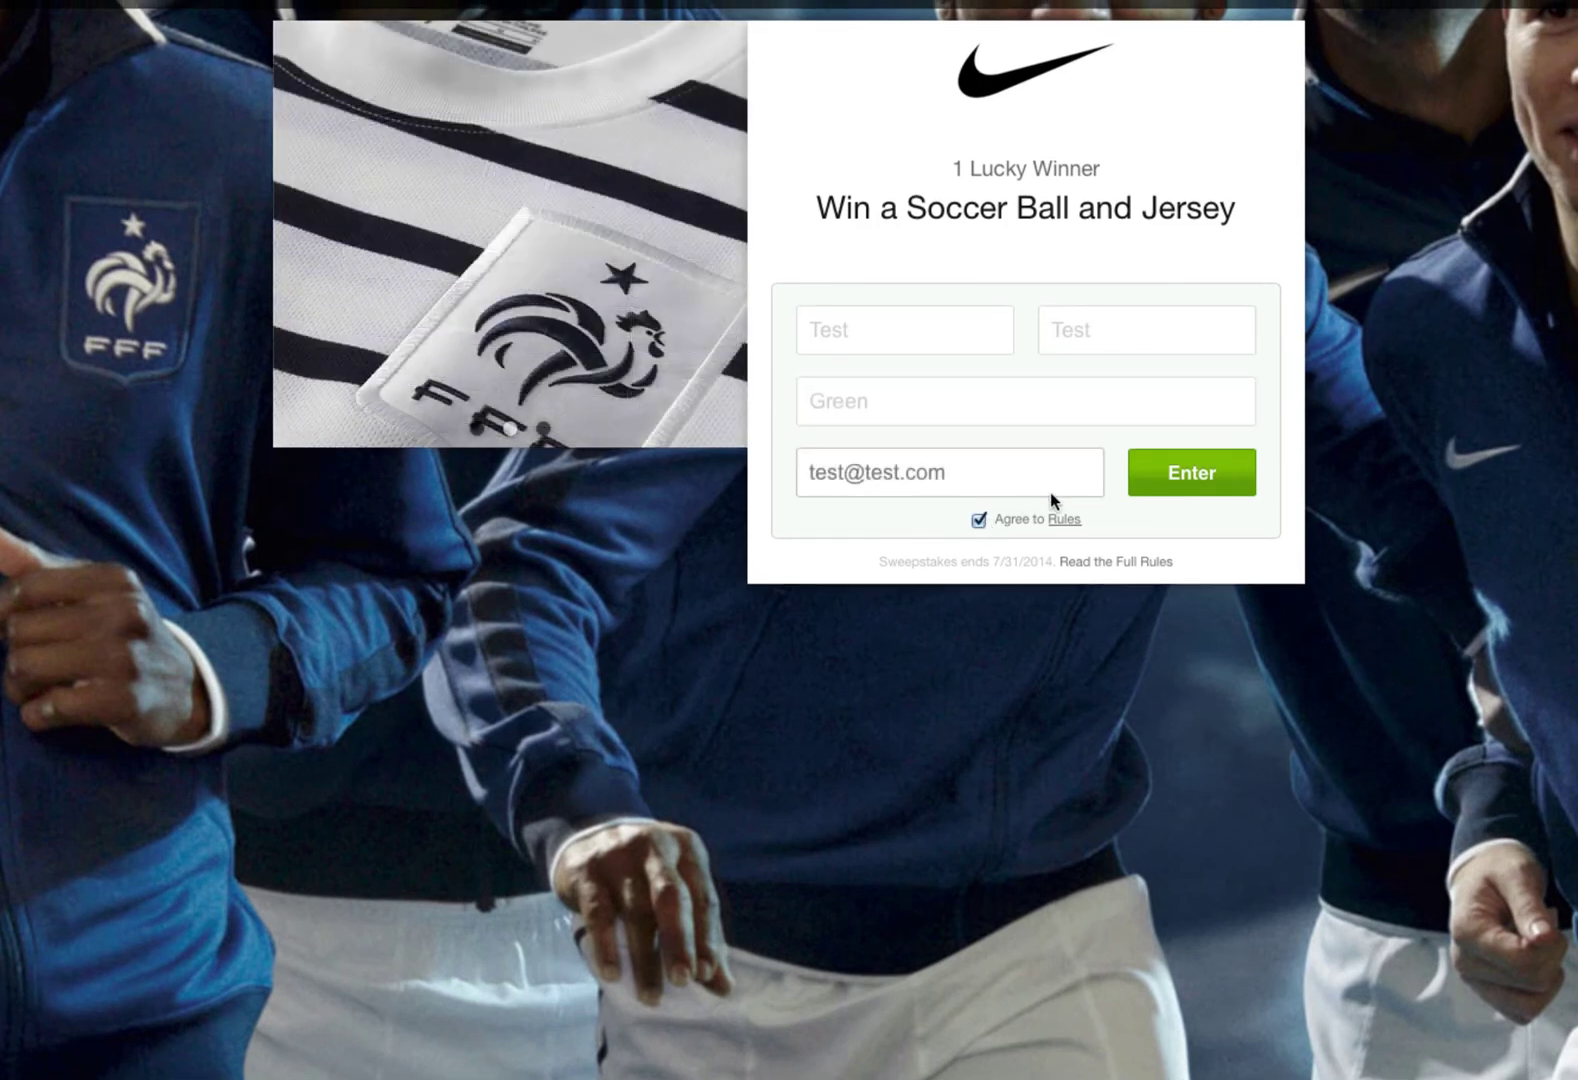
click(1190, 474)
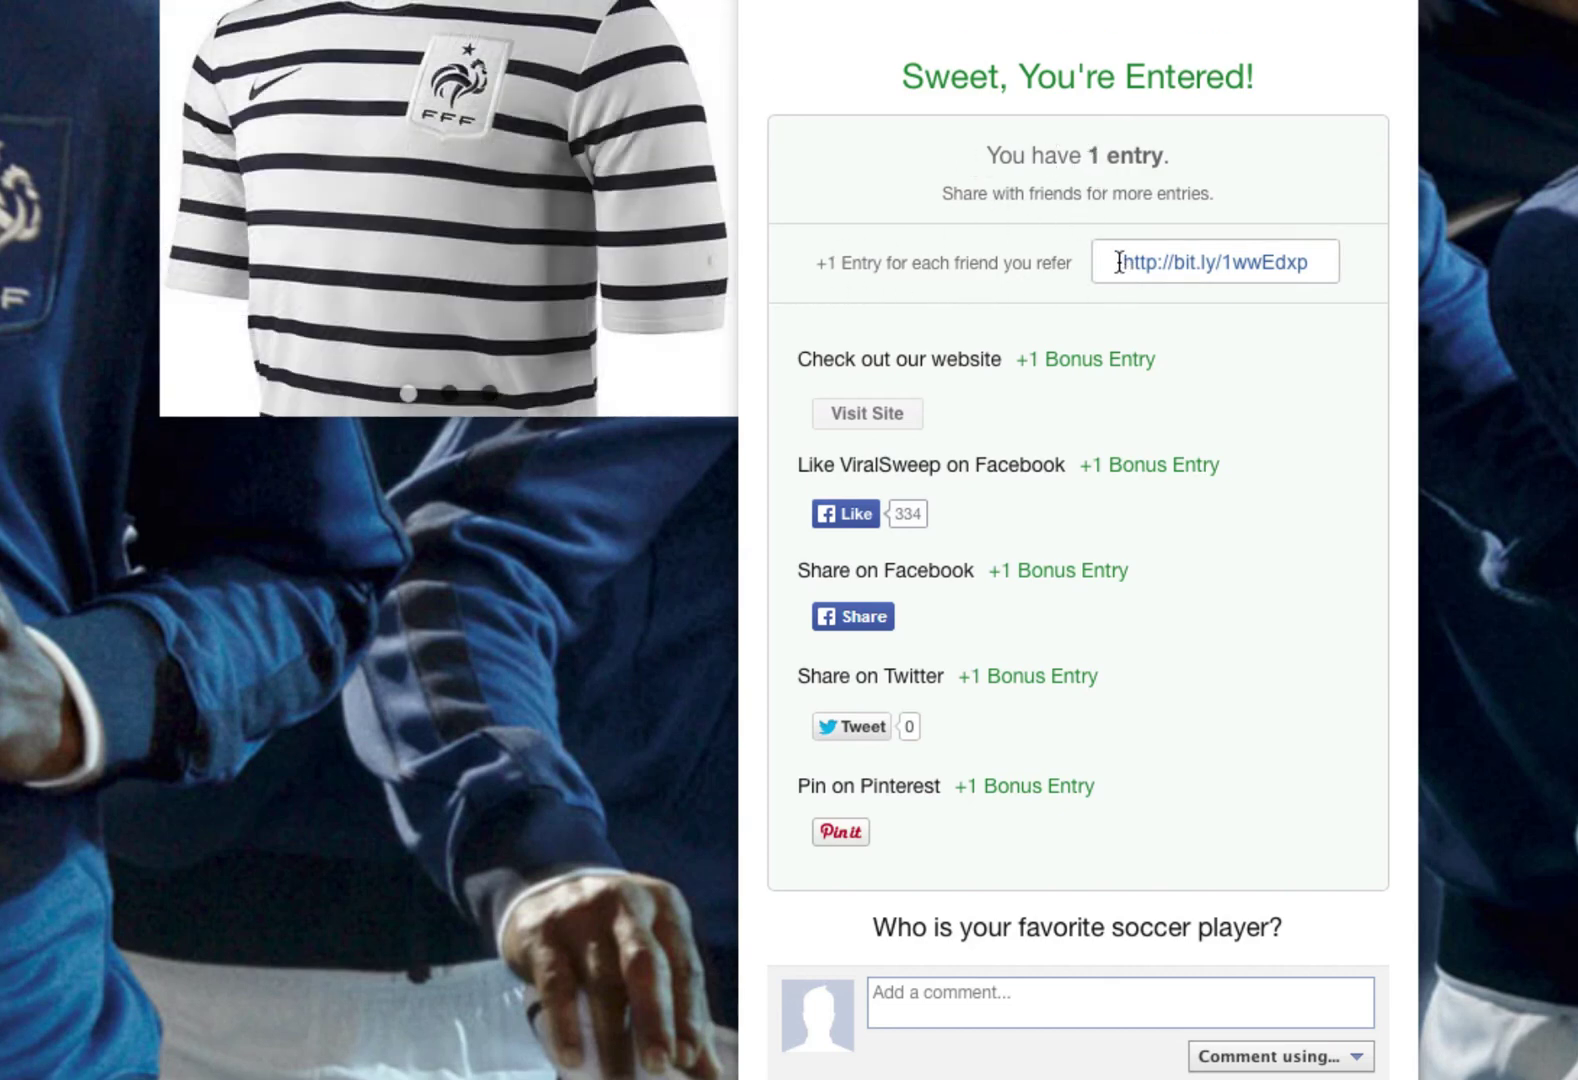
drag(1118, 262, 1355, 259)
click(1181, 327)
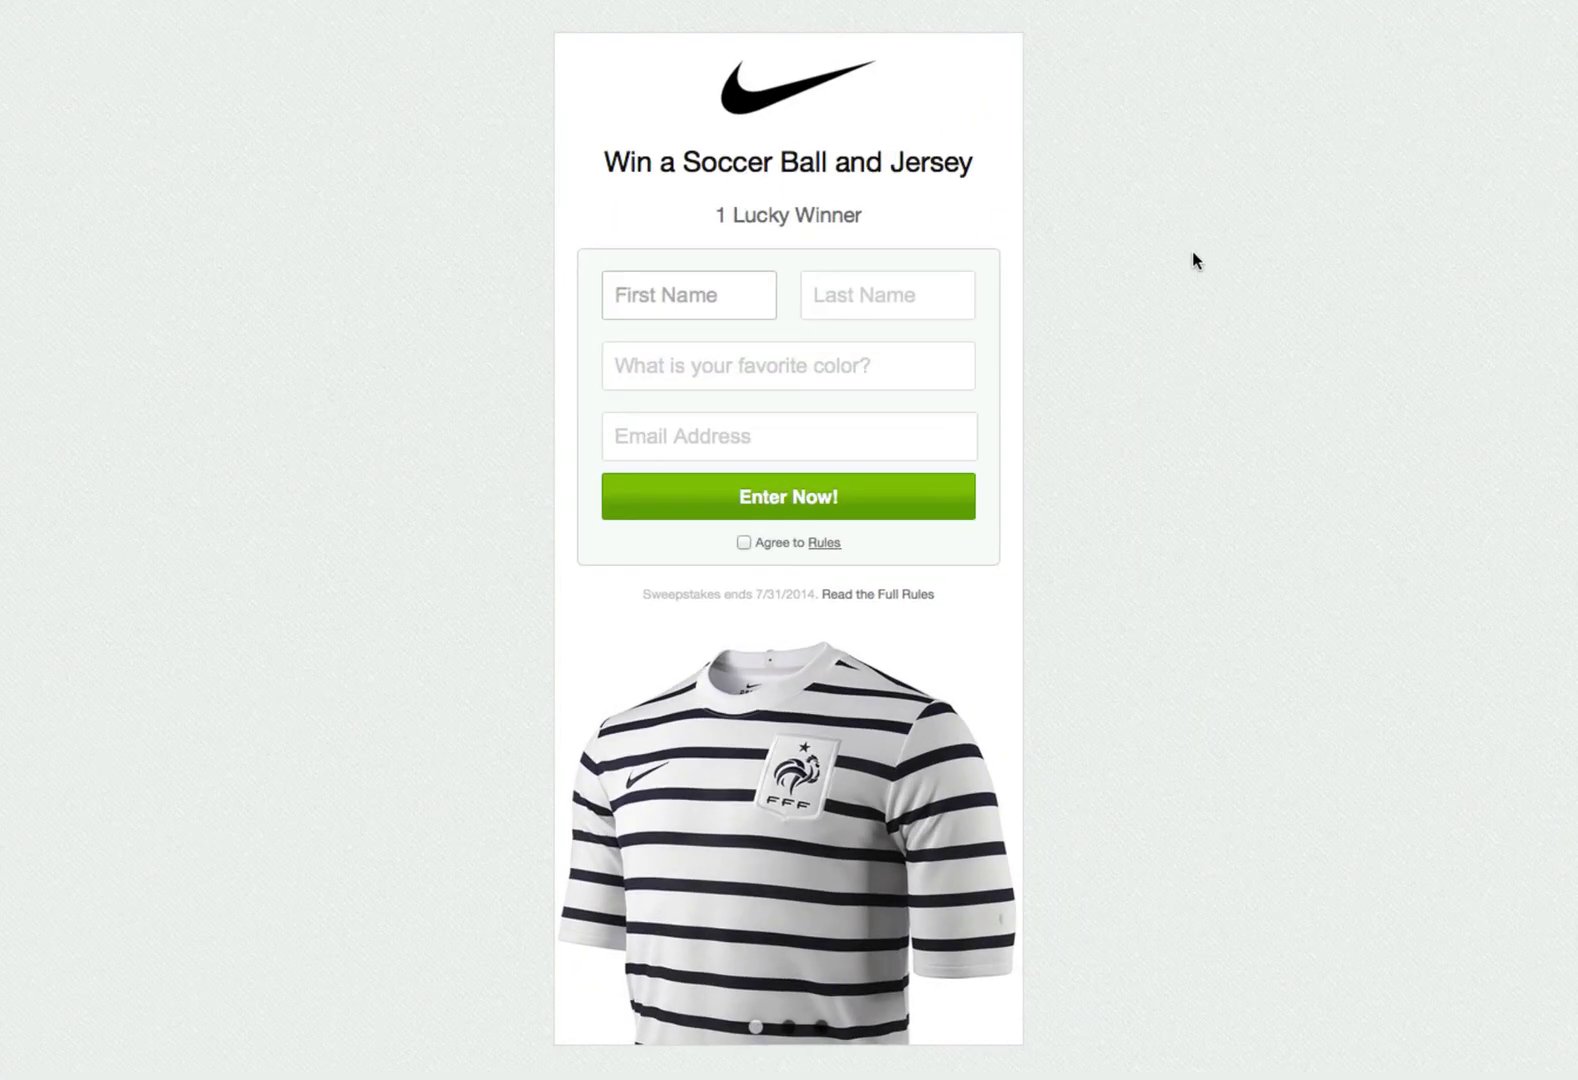
- Submit a widget entry with first and last name Test, colour Green and a test email, accepting the rules
text(Test)
click(895, 285)
text(Test)
click(824, 366)
text(Green)
click(729, 440)
text(test@test.com)
click(743, 542)
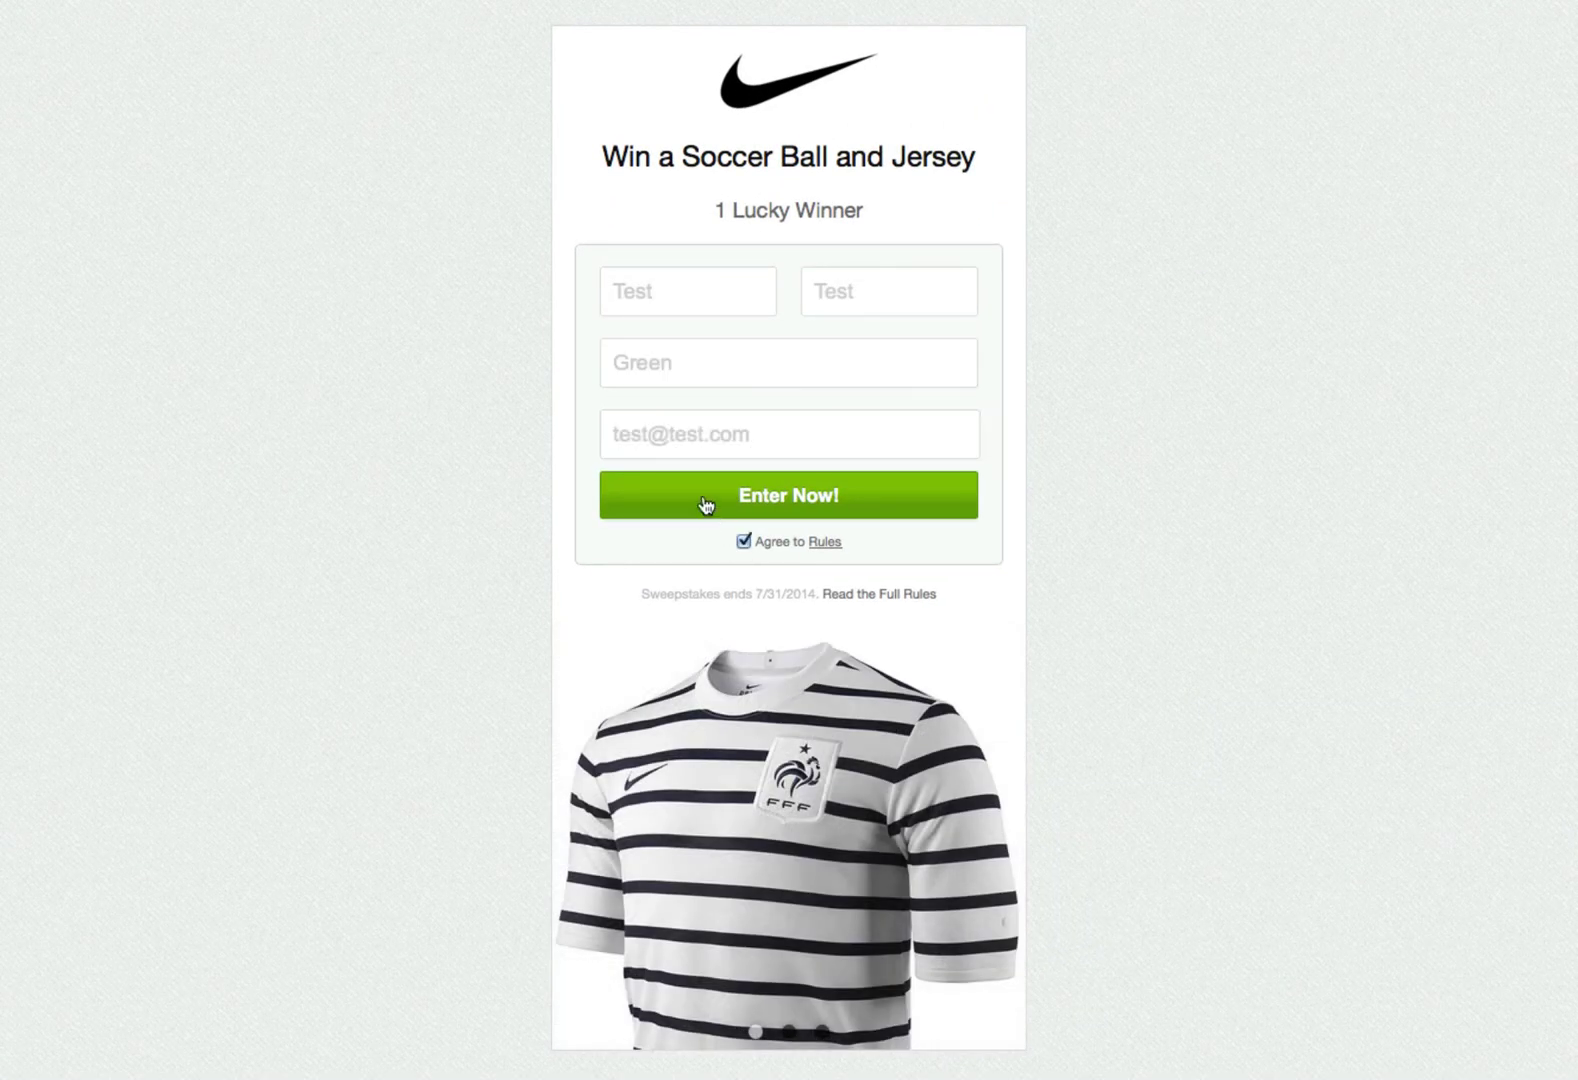
click(715, 500)
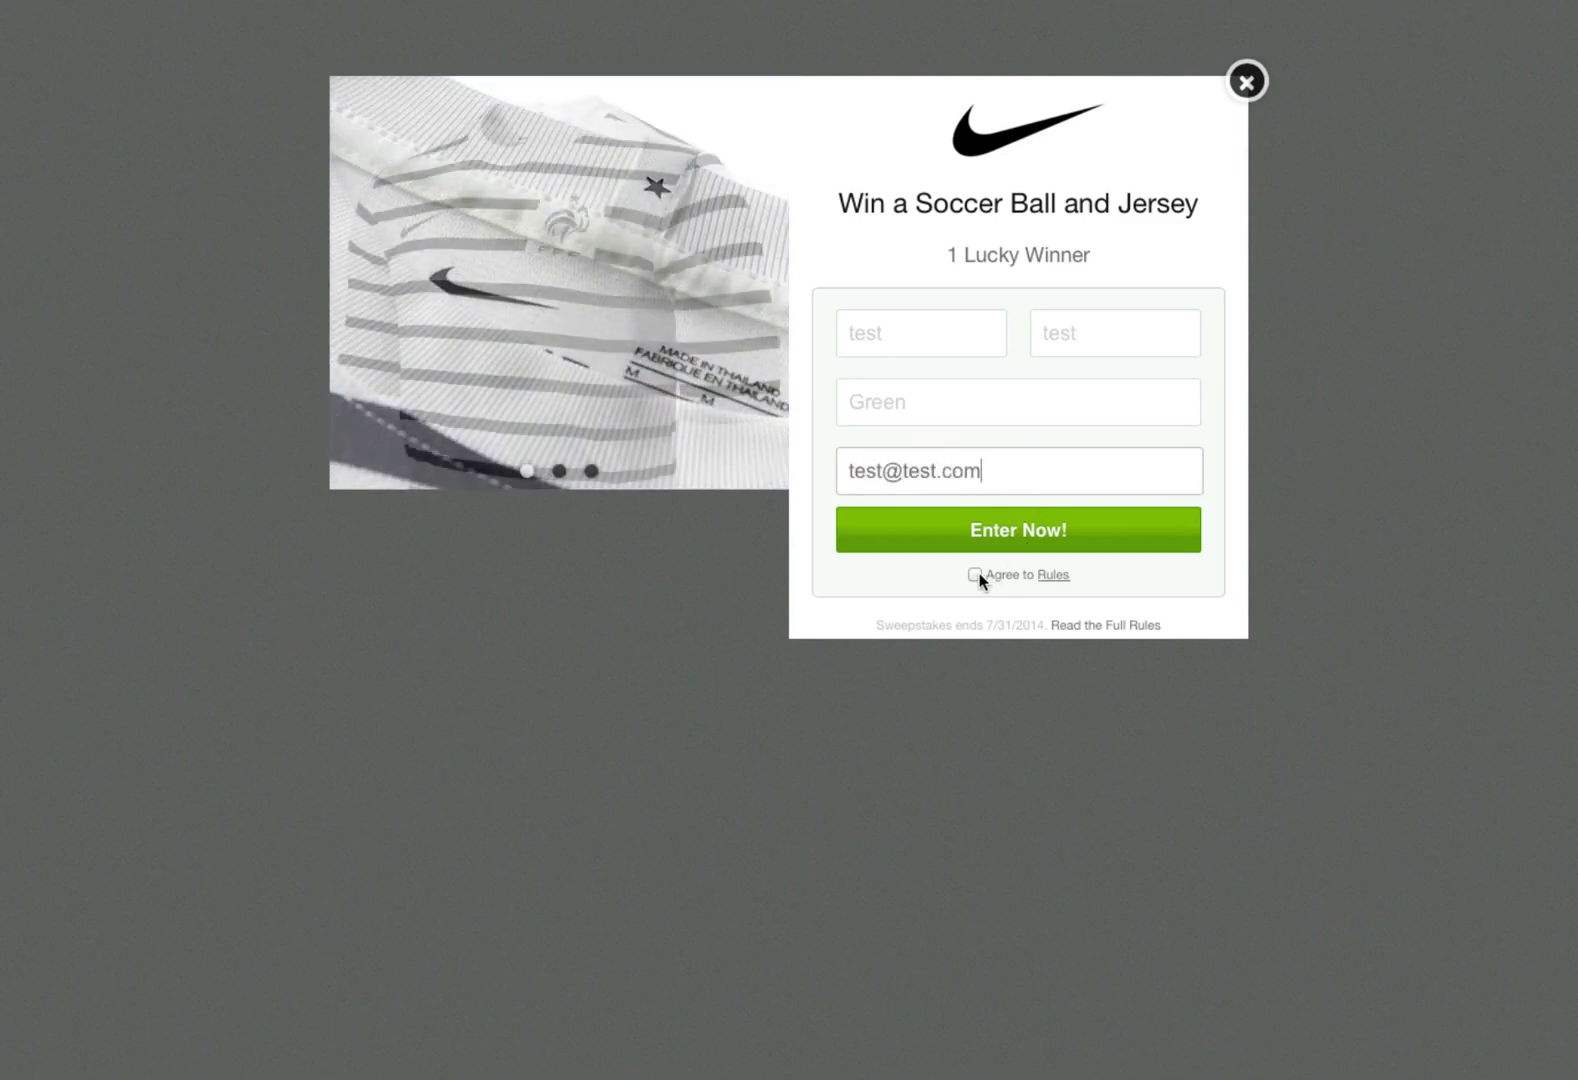
- Accept the rules and submit the pre-filled lightbox test entry
click(975, 575)
click(963, 540)
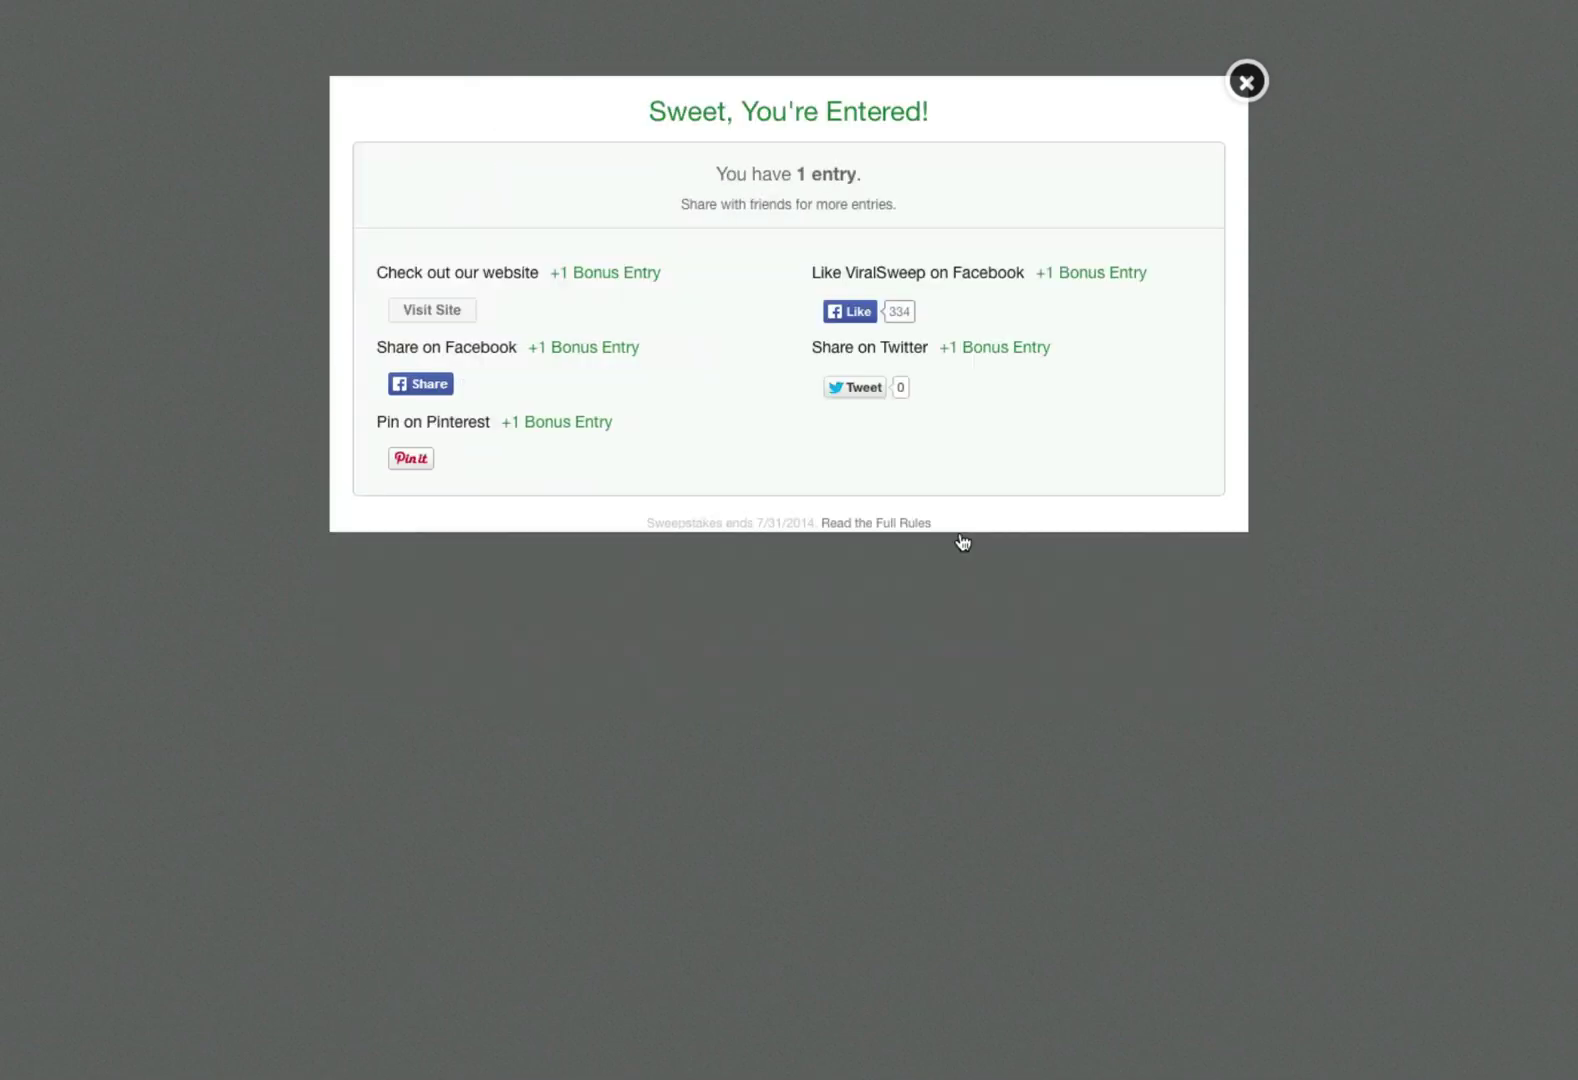